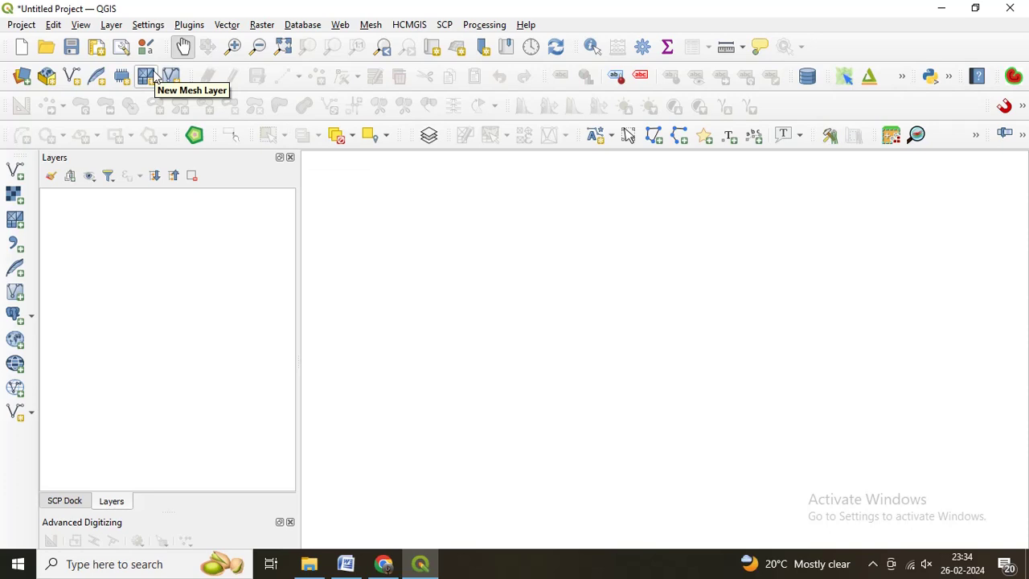
Open the Georeferencer and load the FinalNadiamap raster from New folder (2) on the Desktop.
{"action": "left_click", "coordinate": [112, 25]}
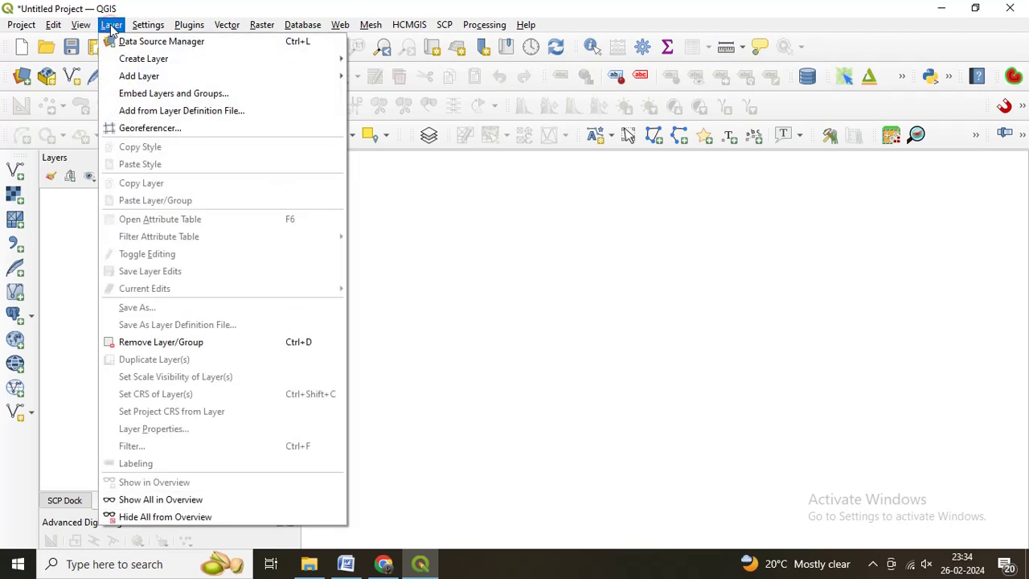
{"action": "left_click", "coordinate": [149, 129]}
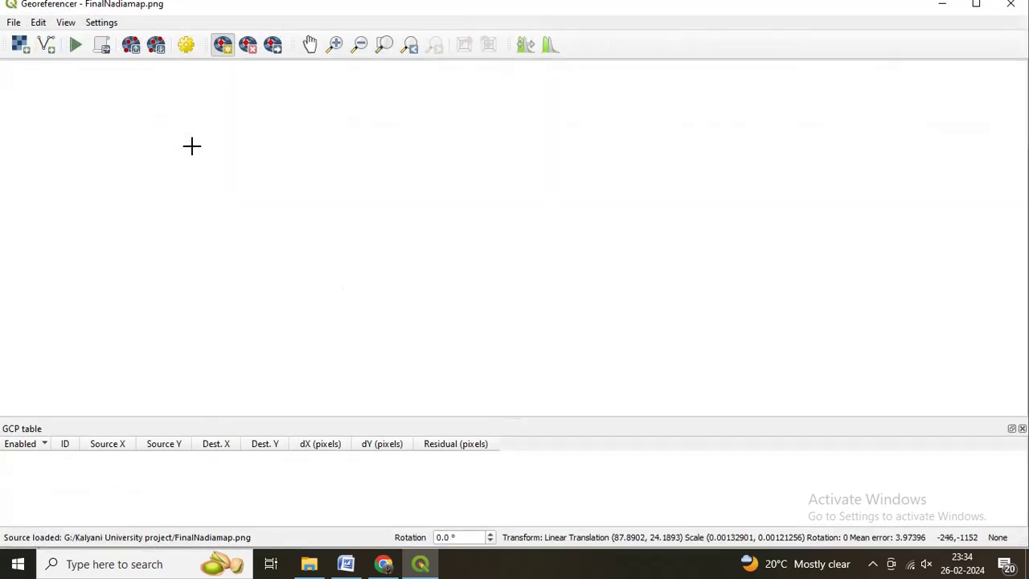
{"action": "left_click", "coordinate": [20, 47]}
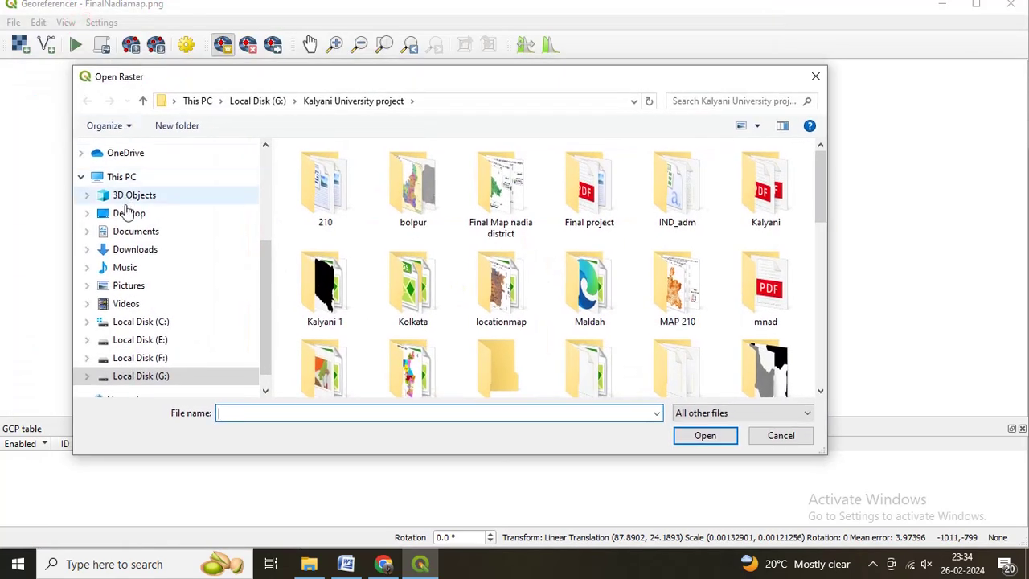
{"action": "left_click", "coordinate": [118, 214]}
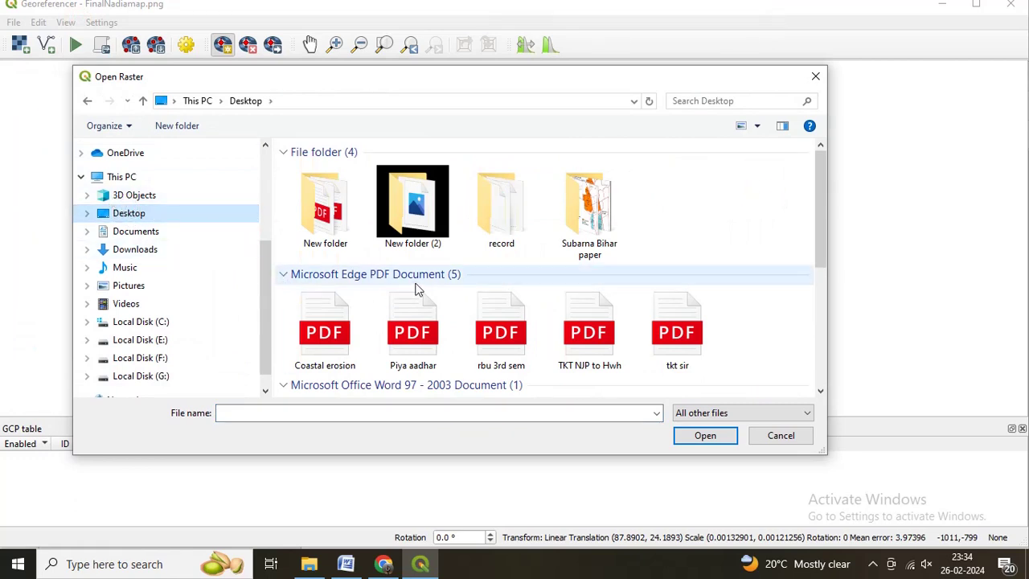
{"action": "double_click", "coordinate": [336, 235]}
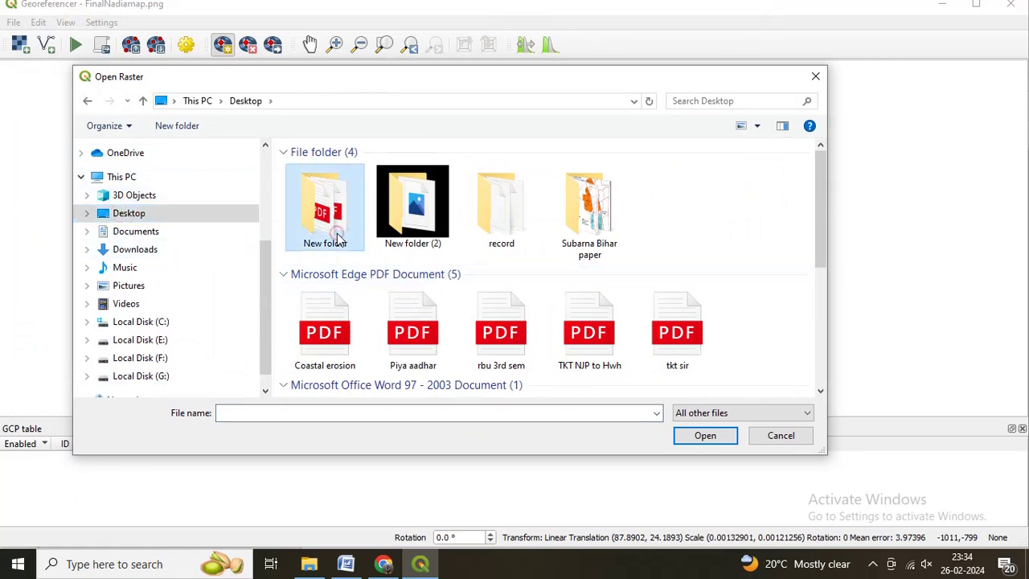
{"action": "left_click", "coordinate": [86, 100]}
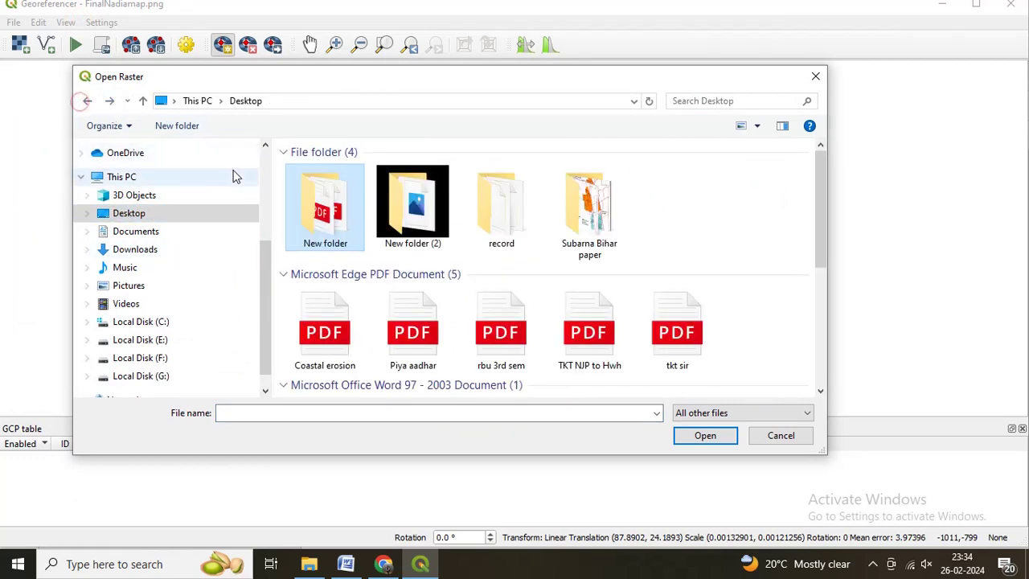
{"action": "double_click", "coordinate": [419, 252]}
{"action": "left_click", "coordinate": [347, 215]}
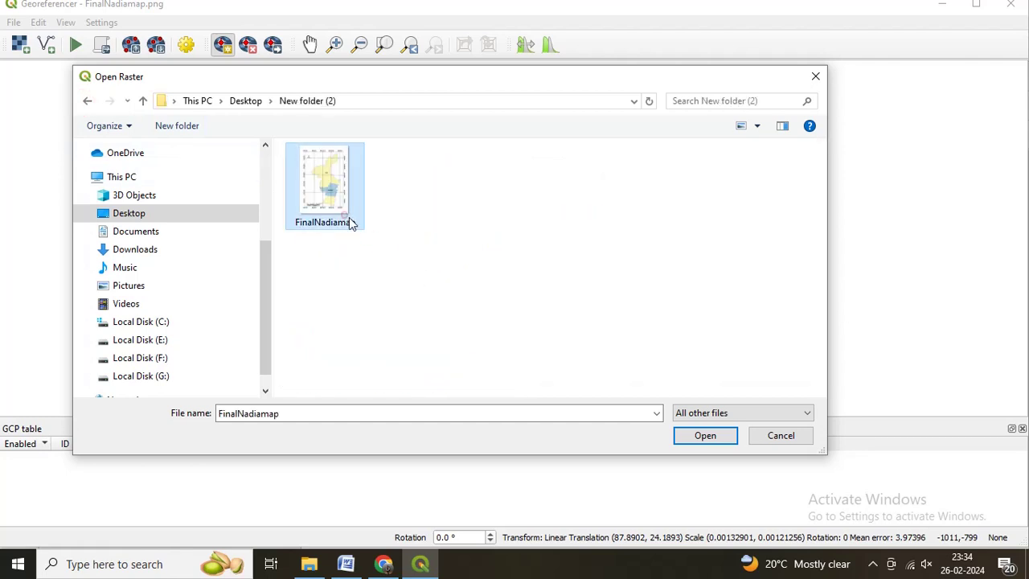
{"action": "left_click", "coordinate": [693, 438]}
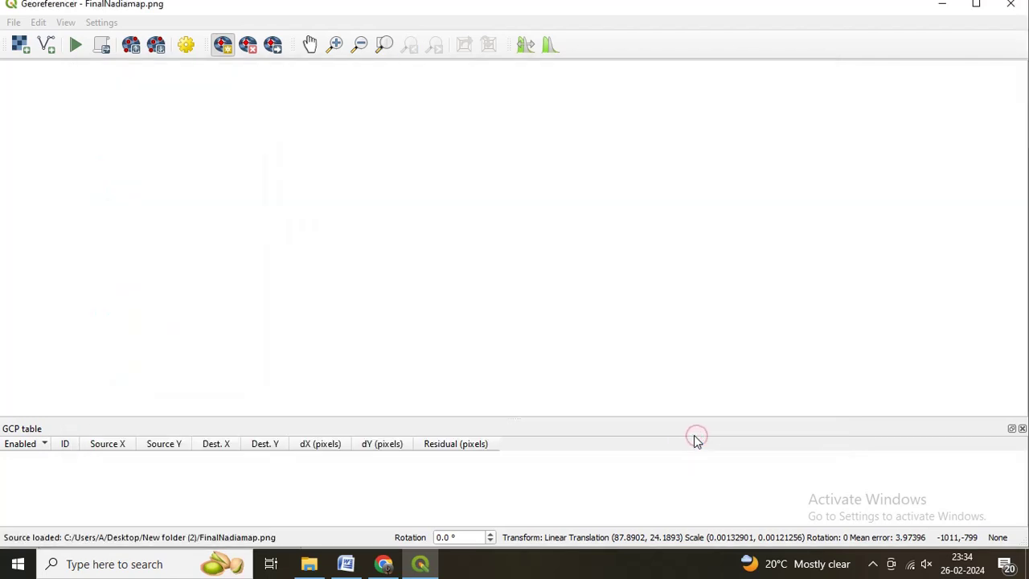
Place a ground control point where the 88°12'E and 23°12'N gridlines cross, west of Ranaghat.
{"action": "scroll", "coordinate": [535, 234], "scroll_direction": "up", "scroll_amount": 1}
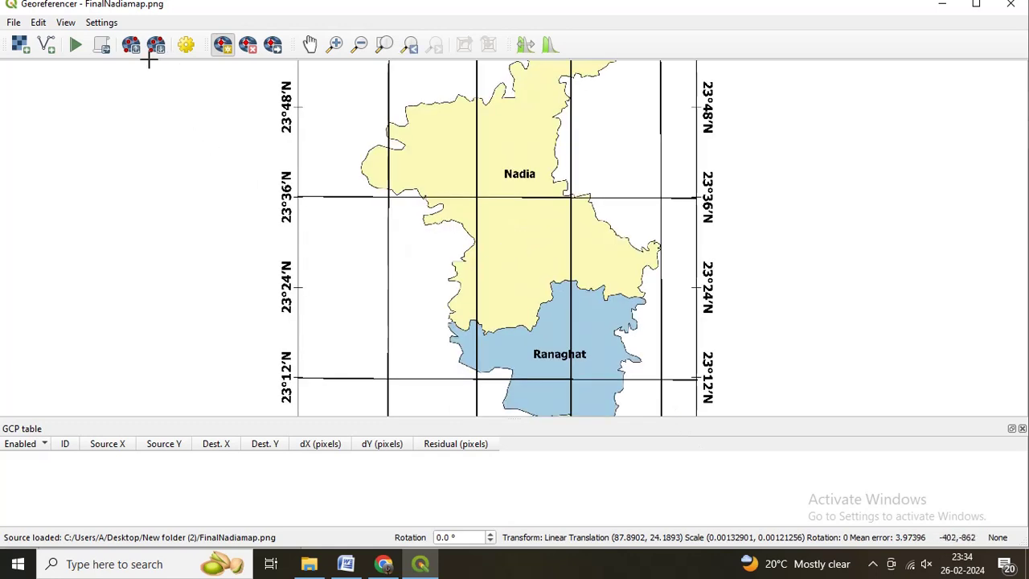
{"action": "left_click", "coordinate": [310, 45]}
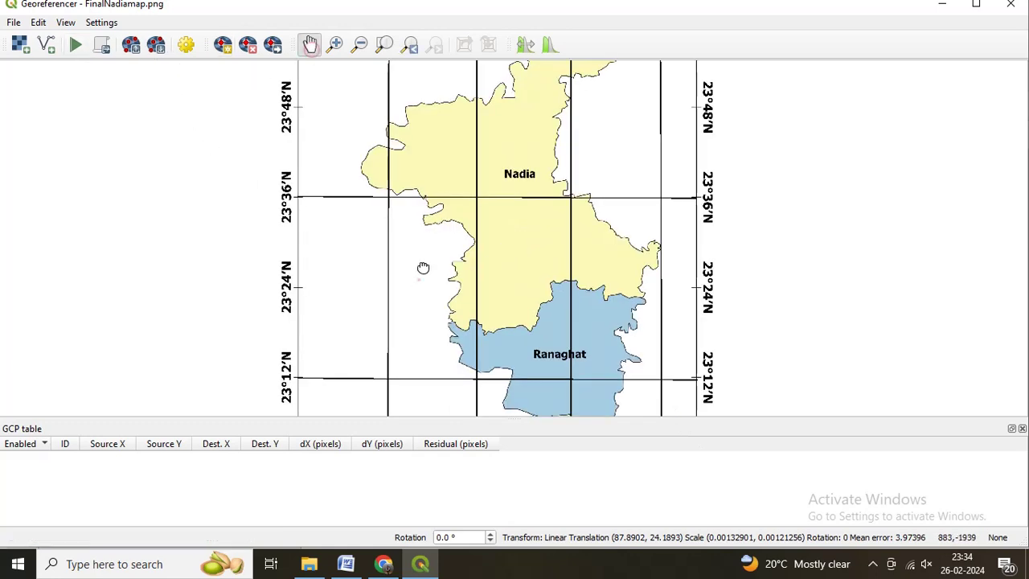
{"action": "left_click_drag", "start_coordinate": [418, 280], "coordinate": [416, 222]}
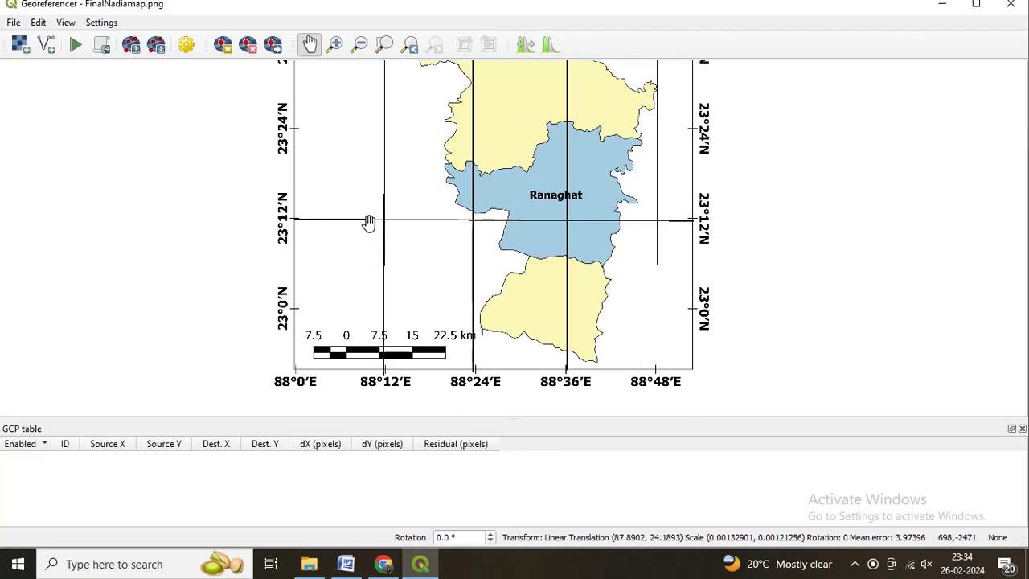
{"action": "left_click", "coordinate": [224, 46]}
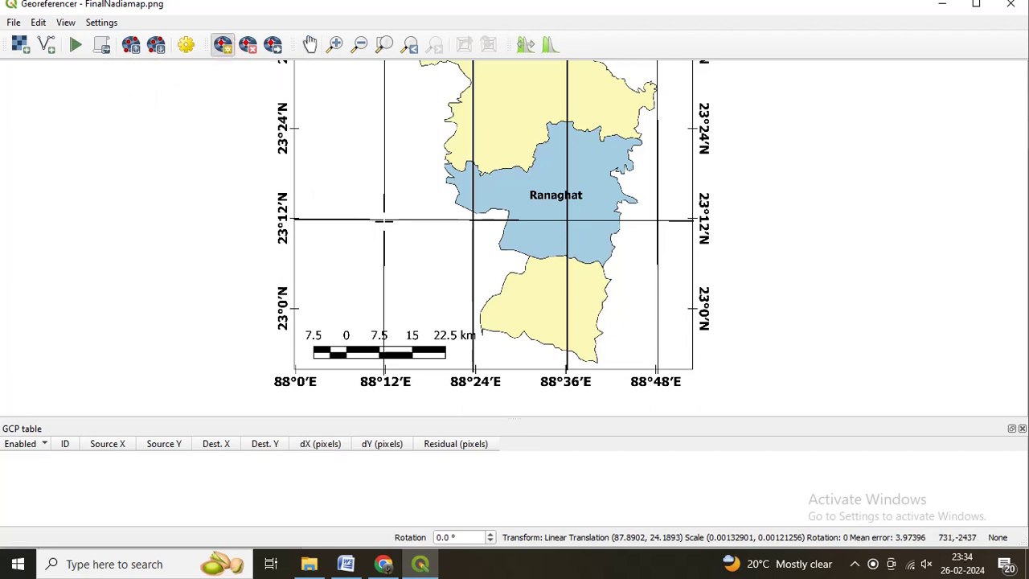
{"action": "scroll", "coordinate": [384, 219], "scroll_direction": "up", "scroll_amount": 2}
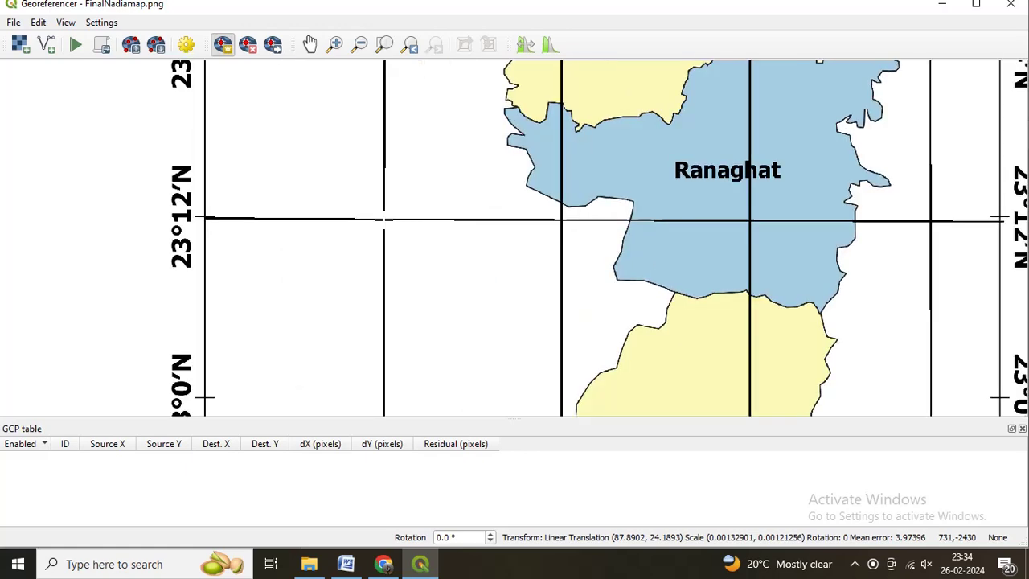
{"action": "scroll", "coordinate": [384, 219], "scroll_direction": "down", "scroll_amount": 2}
{"action": "scroll", "coordinate": [384, 219], "scroll_direction": "up", "scroll_amount": 2}
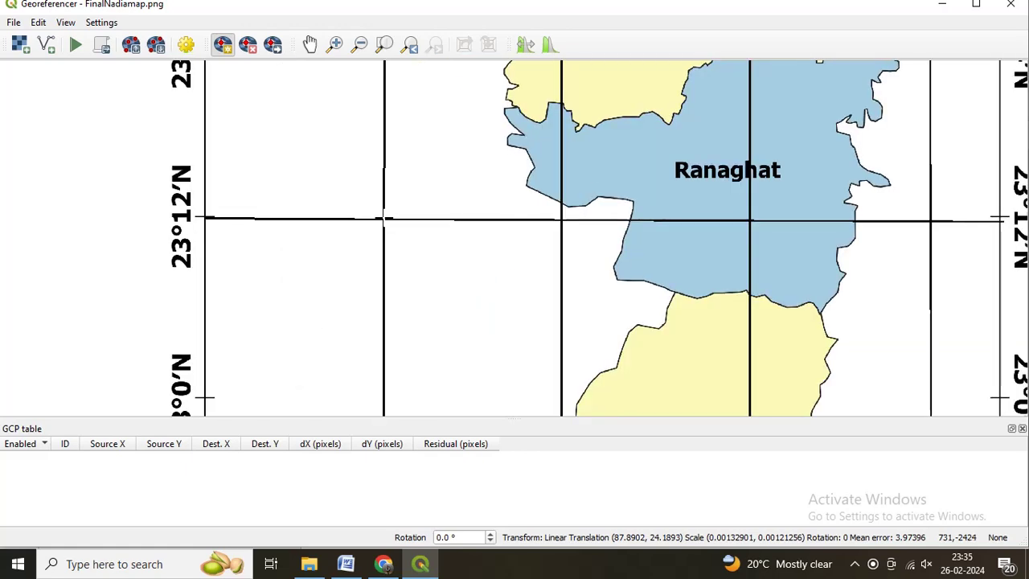
{"action": "left_click", "coordinate": [384, 219]}
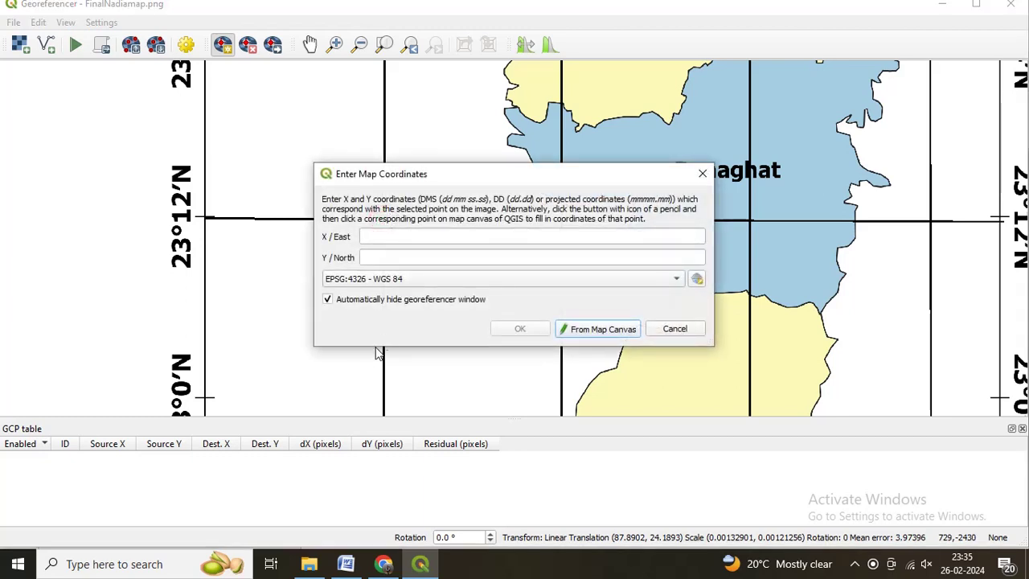
Give the new control point the map coordinates X 88 12 and Y 23 12.
{"action": "scroll", "coordinate": [366, 362], "scroll_direction": "down", "scroll_amount": 4}
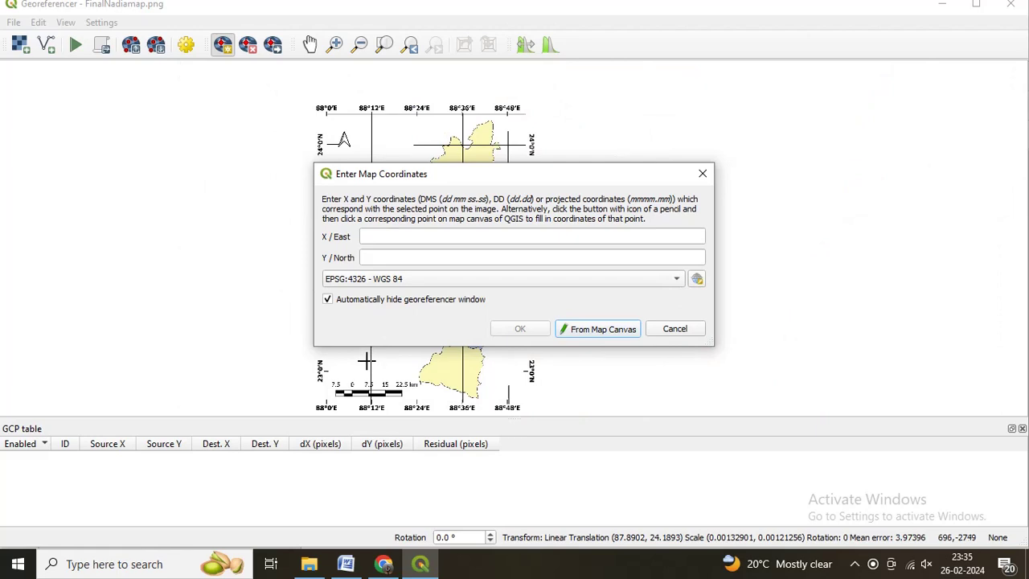
{"action": "left_click", "coordinate": [391, 237]}
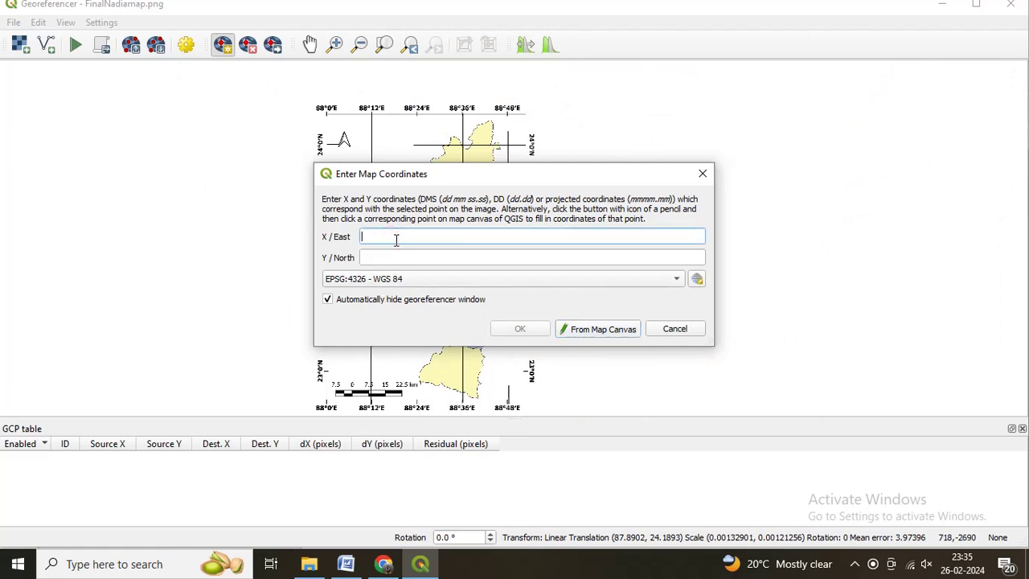
{"action": "type", "text": "88 "}
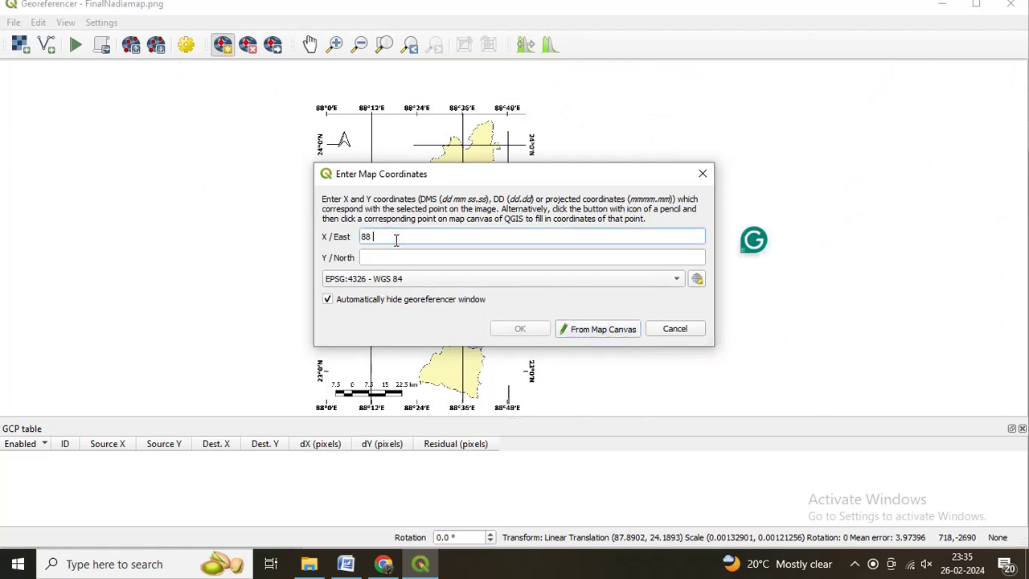
{"action": "type", "text": "12"}
{"action": "left_click", "coordinate": [404, 258]}
{"action": "left_click", "coordinate": [417, 169]}
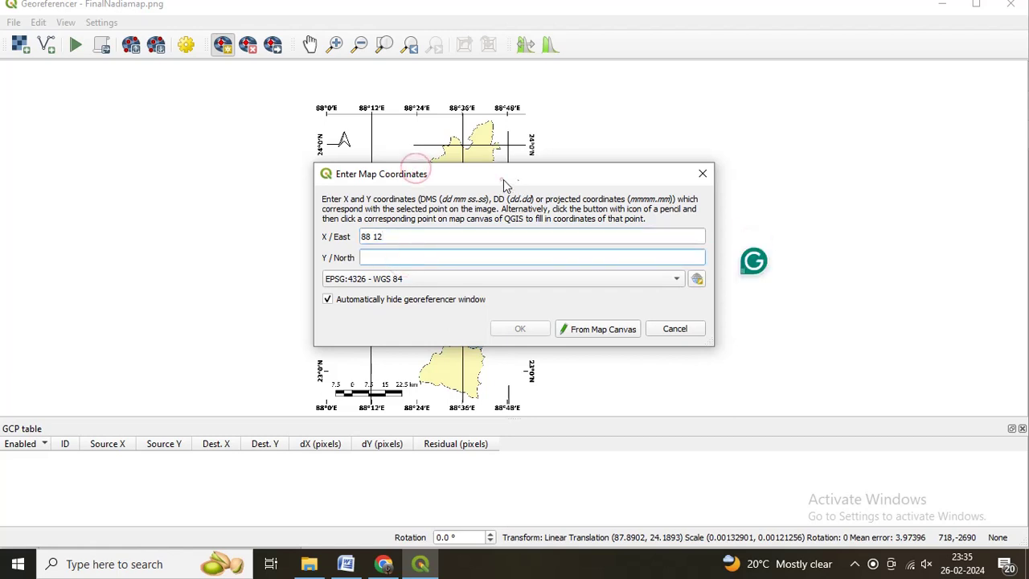
{"action": "left_click_drag", "start_coordinate": [505, 185], "coordinate": [696, 183]}
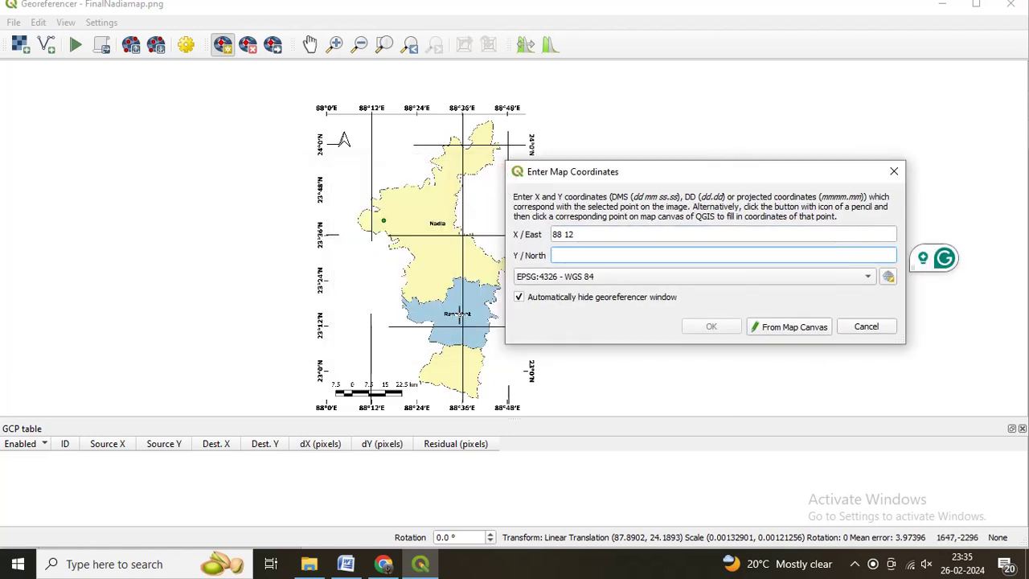
{"action": "type", "text": "23 12"}
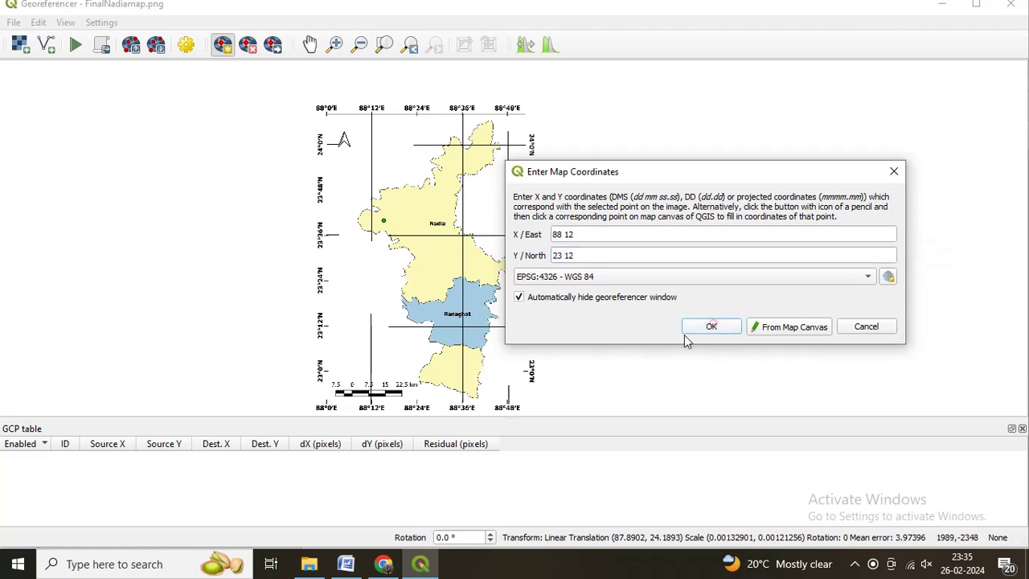
{"action": "left_click", "coordinate": [712, 327]}
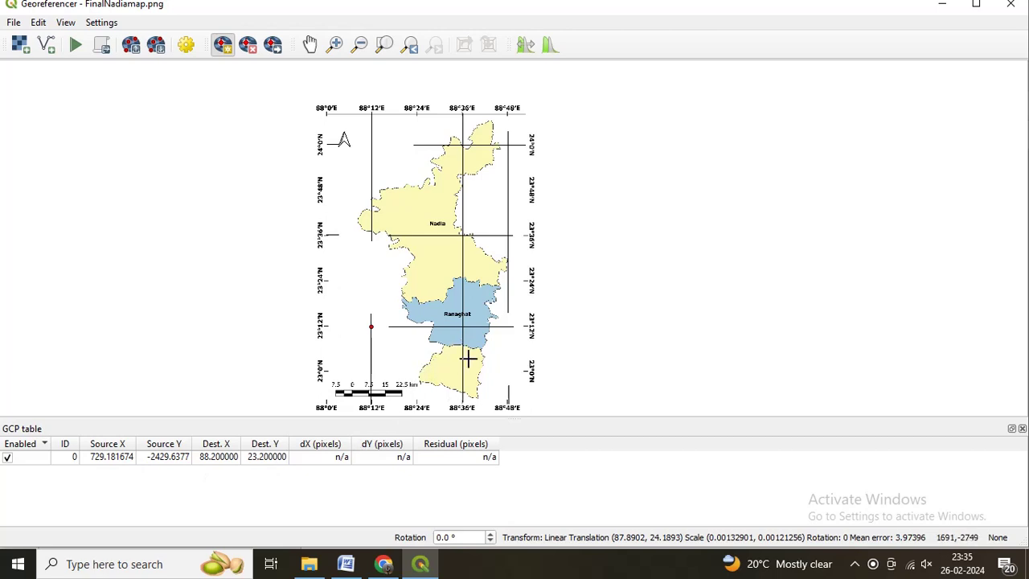
Add a control point at the gridline crossing inside Ranaghat with coordinates X 88 36 and Y 23 12.
{"action": "scroll", "coordinate": [469, 326], "scroll_direction": "up", "scroll_amount": 2}
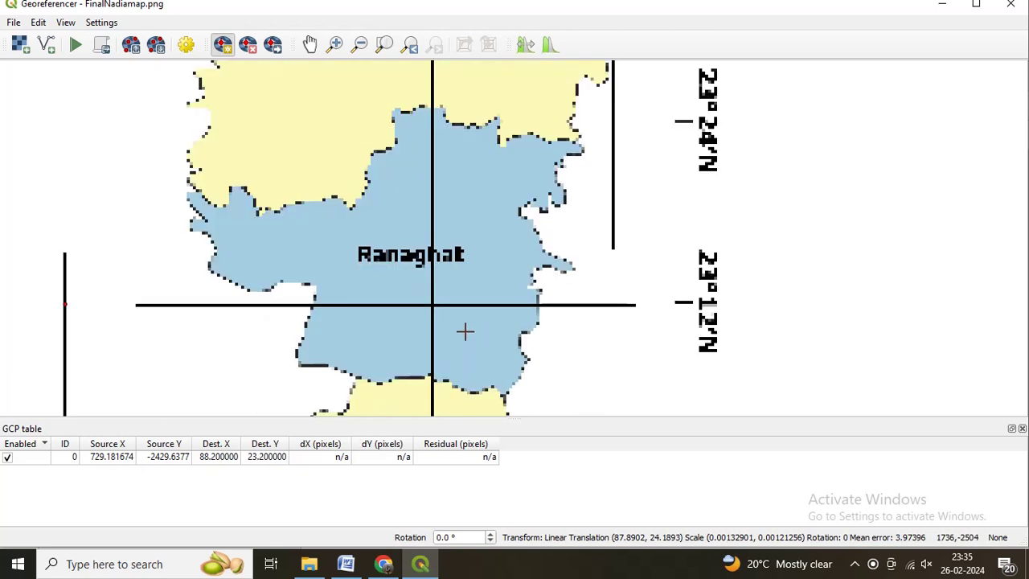
{"action": "left_click", "coordinate": [431, 303]}
{"action": "left_click", "coordinate": [574, 234]}
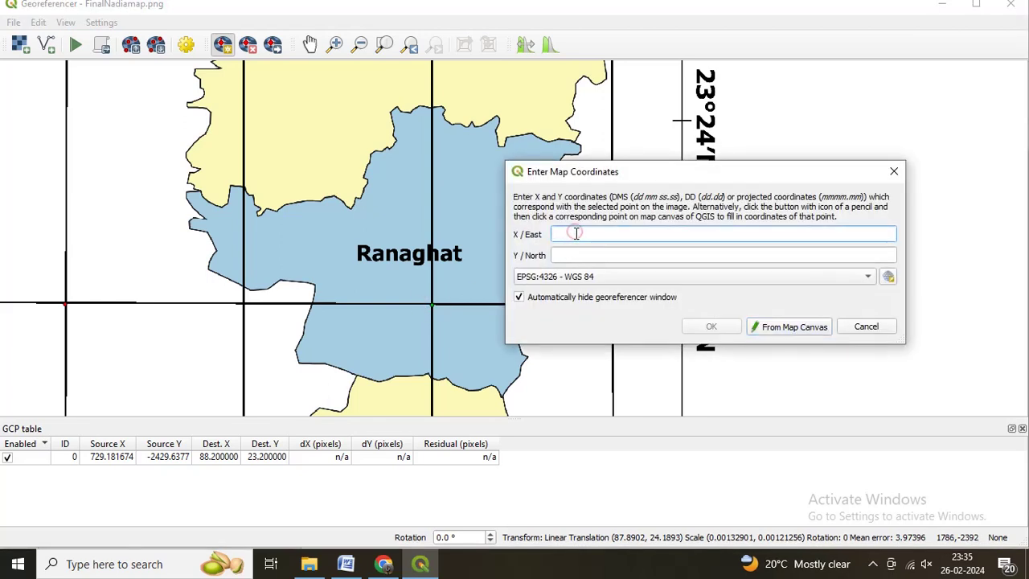
{"action": "type", "text": "88 36"}
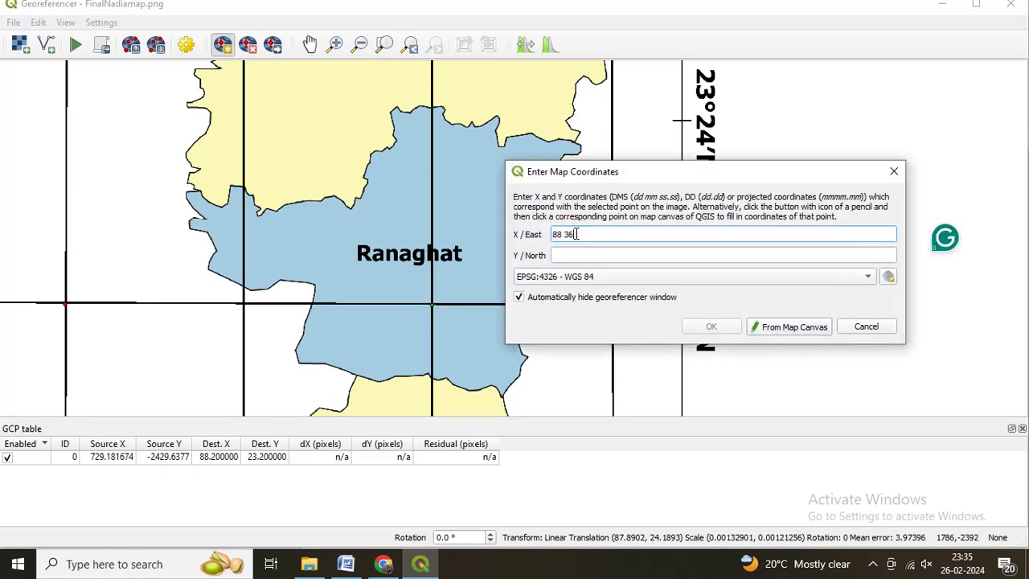
{"action": "left_click", "coordinate": [574, 257]}
{"action": "type", "text": "23 12"}
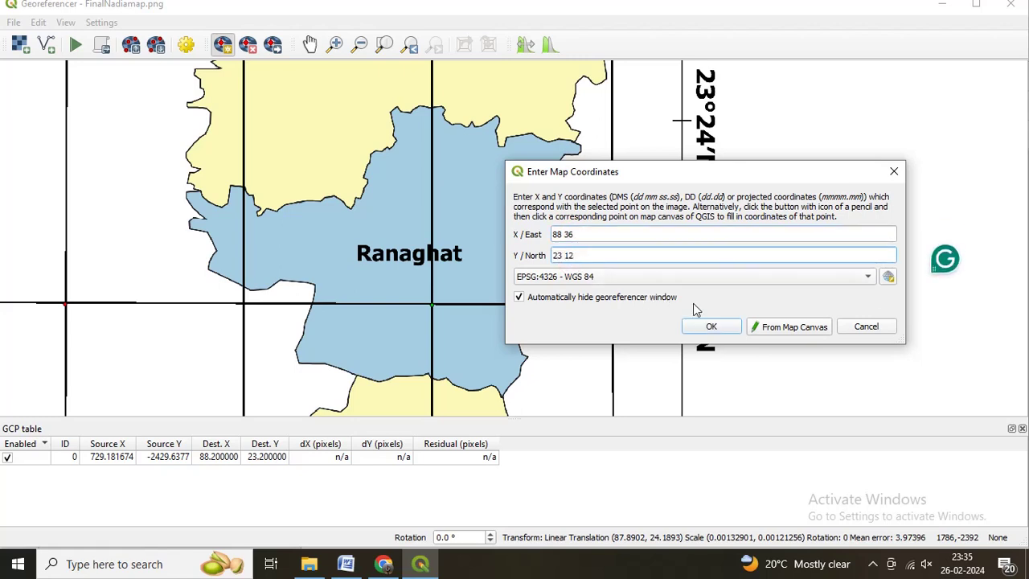
{"action": "left_click", "coordinate": [709, 327]}
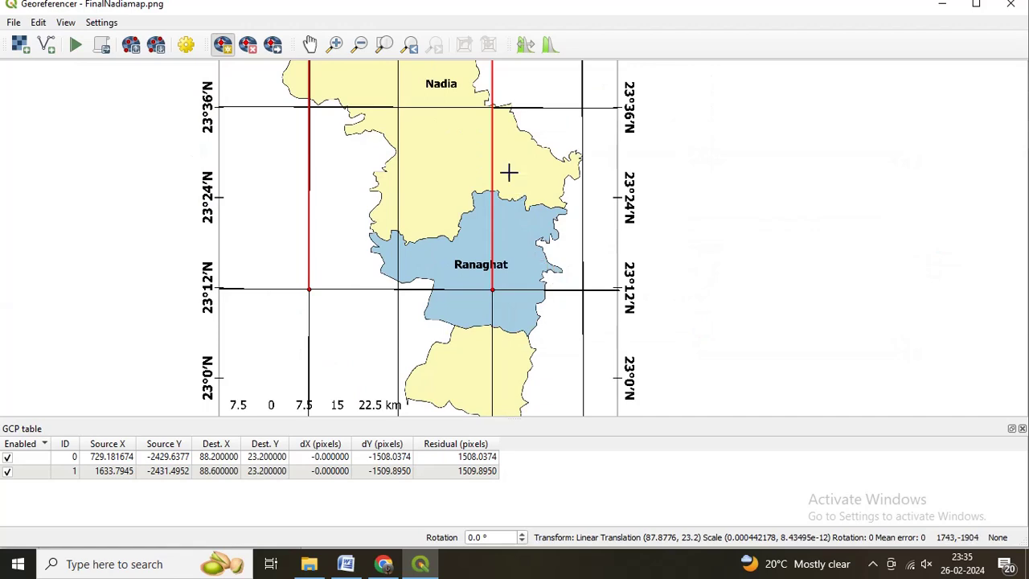
Add a control point at the gridline crossing in northern Nadia with coordinates X 88 36 and Y 24 00.
{"action": "key", "text": "Up"}
{"action": "key", "text": "Up"}
{"action": "key", "text": "Up"}
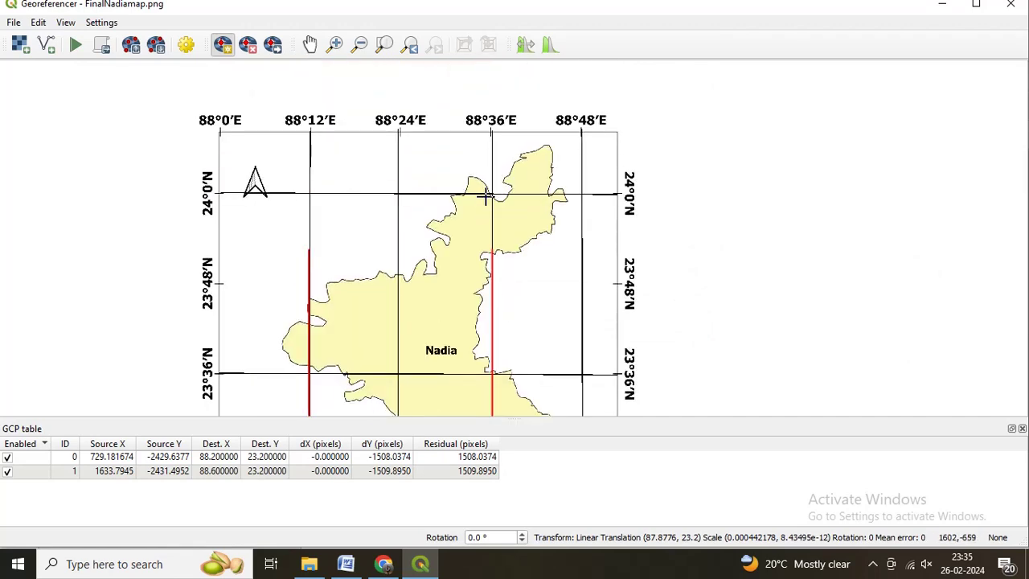
{"action": "scroll", "coordinate": [499, 191], "scroll_direction": "up", "scroll_amount": 1}
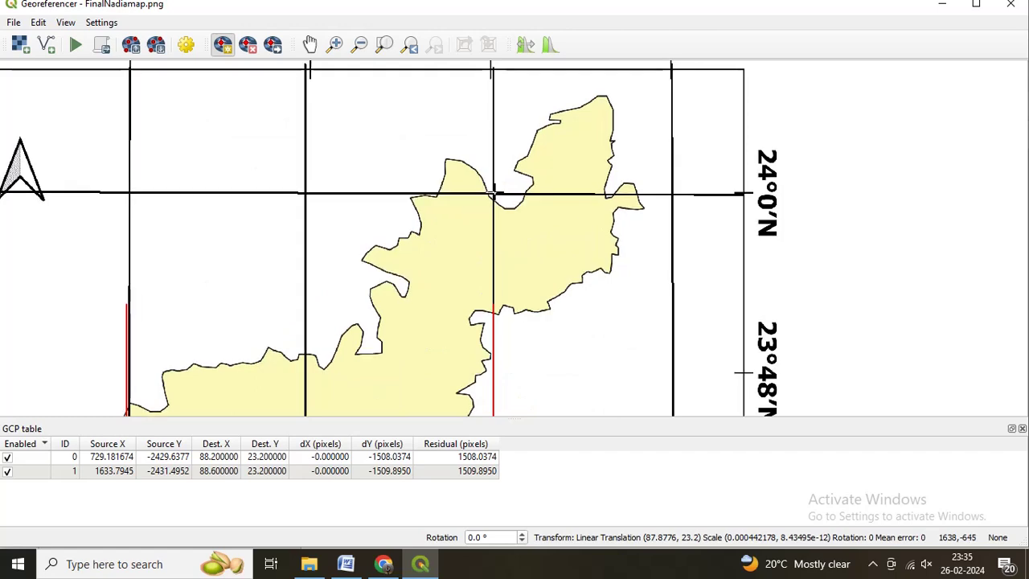
{"action": "scroll", "coordinate": [494, 190], "scroll_direction": "down", "scroll_amount": 1}
{"action": "scroll", "coordinate": [496, 194], "scroll_direction": "up", "scroll_amount": 1}
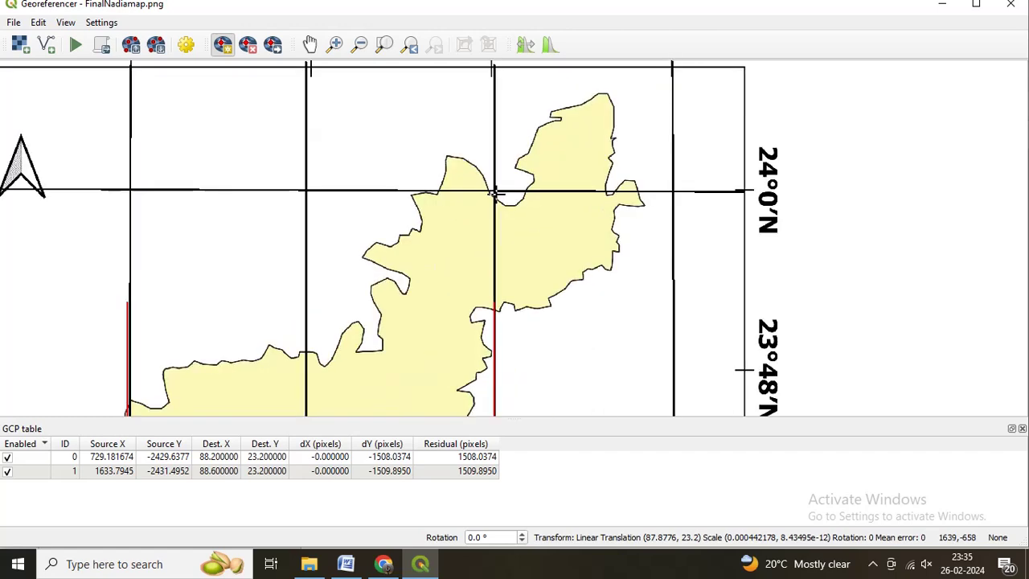
{"action": "left_click", "coordinate": [494, 191]}
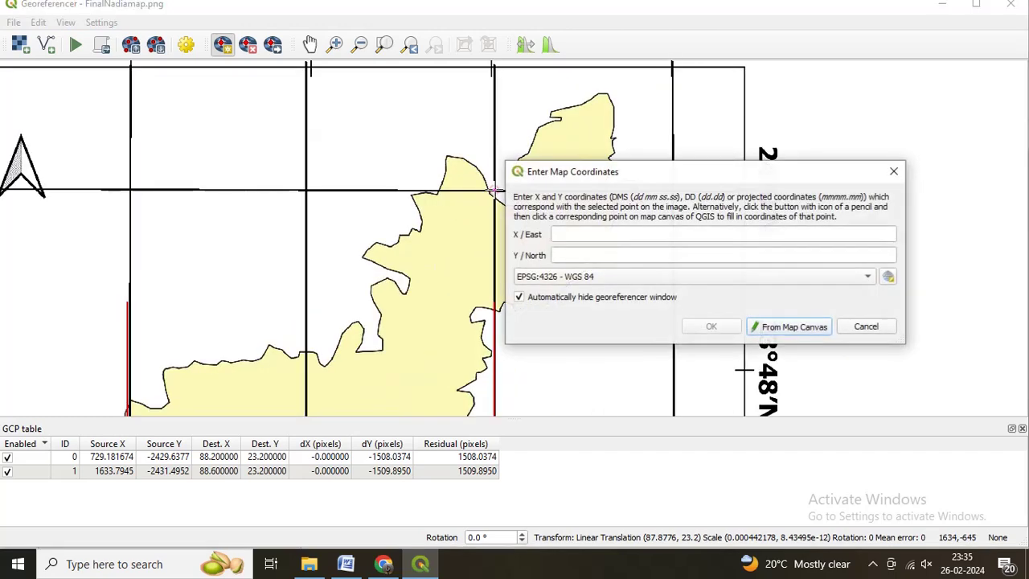
{"action": "left_click", "coordinate": [570, 233]}
{"action": "type", "text": "88 36"}
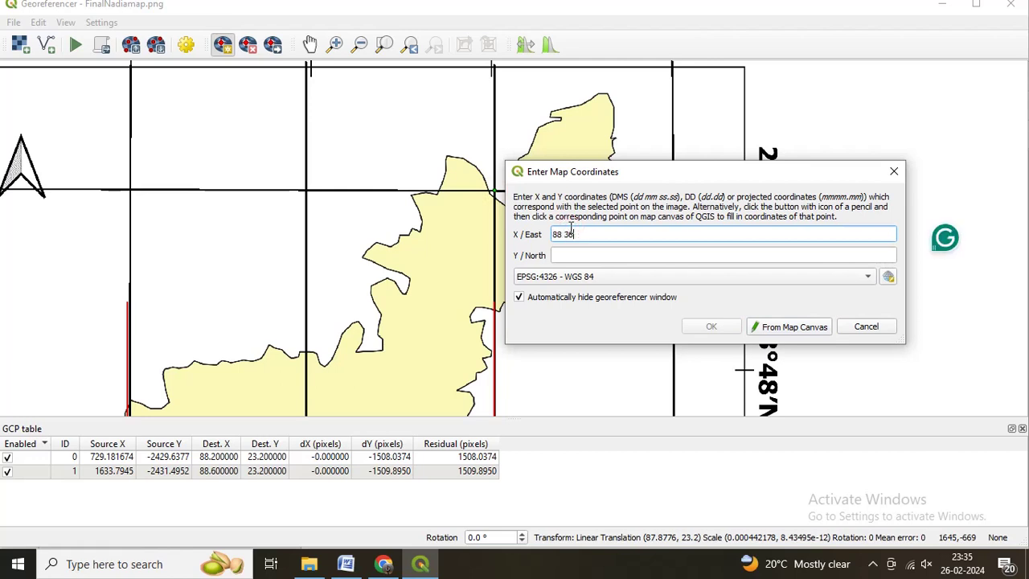
{"action": "left_click", "coordinate": [574, 255]}
{"action": "type", "text": "24 00"}
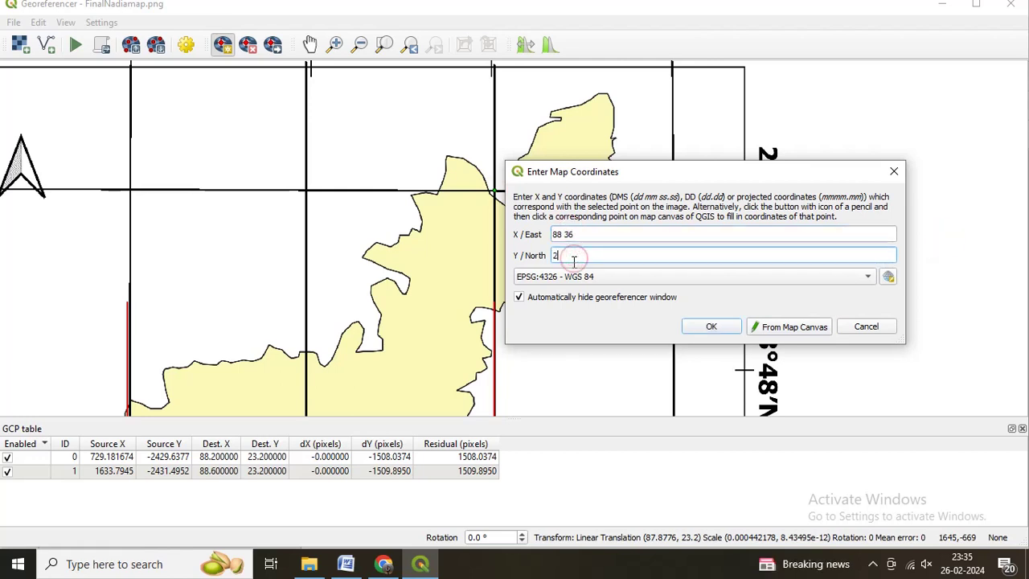
{"action": "left_click", "coordinate": [709, 327]}
Place a ground control point where the 88°12'E and 23°36'N gridlines cross, at the western edge of Nadia.
{"action": "key", "text": "Left"}
{"action": "key", "text": "Down"}
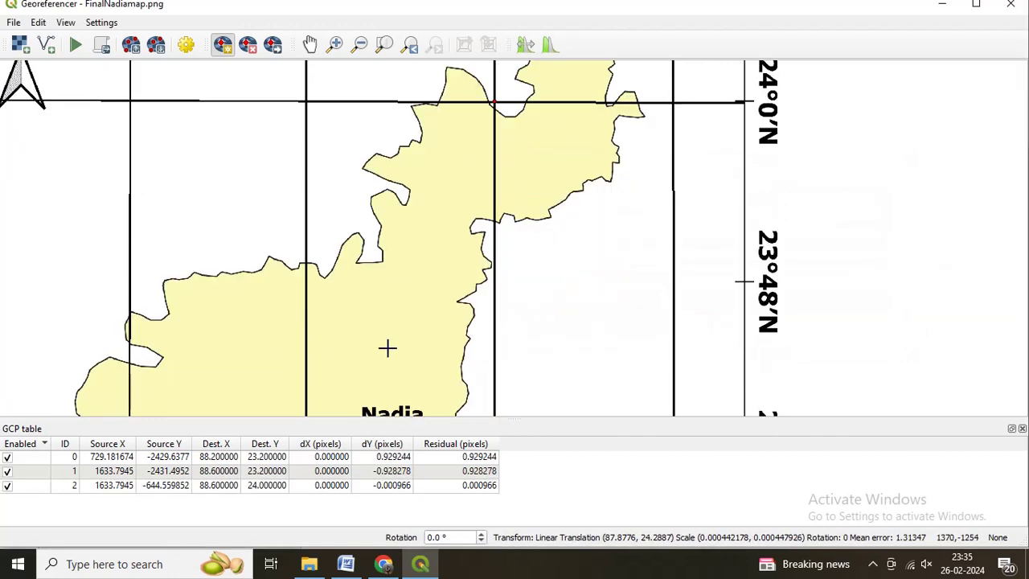
{"action": "key", "text": "Left"}
{"action": "key", "text": "Down"}
{"action": "key", "text": "Down"}
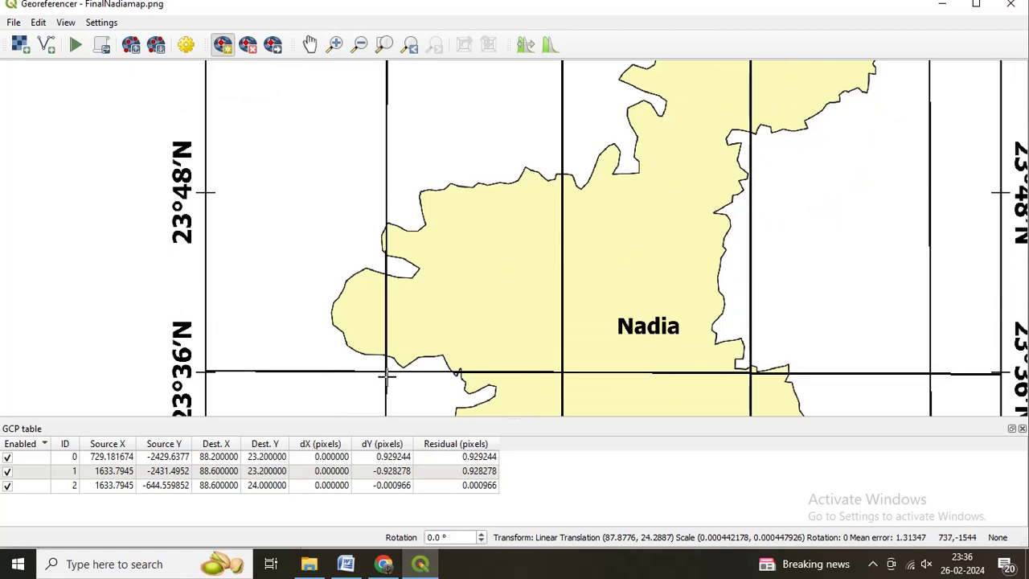
{"action": "key", "text": "Up"}
{"action": "key", "text": "Up"}
{"action": "key", "text": "Down"}
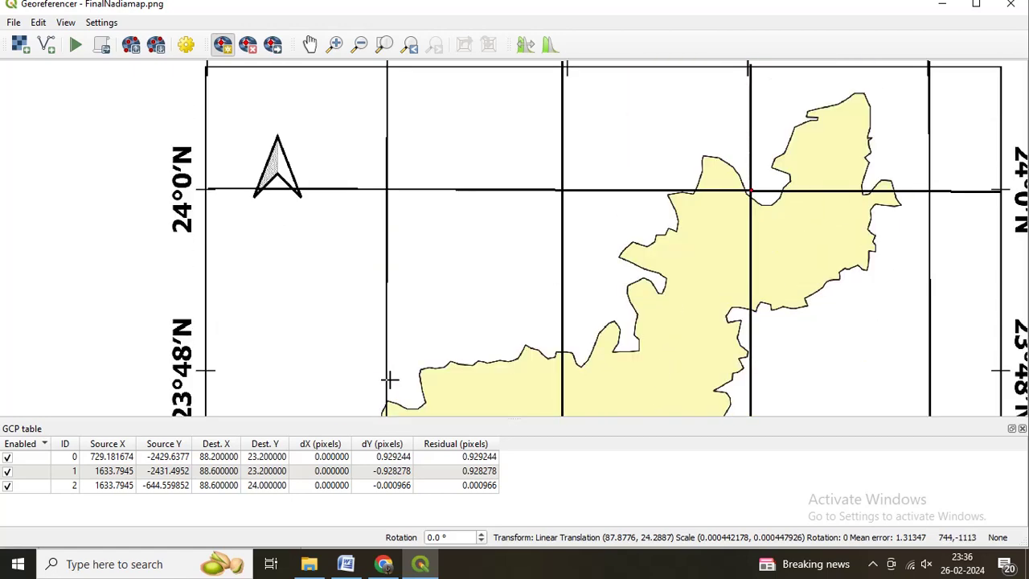
{"action": "key", "text": "Down"}
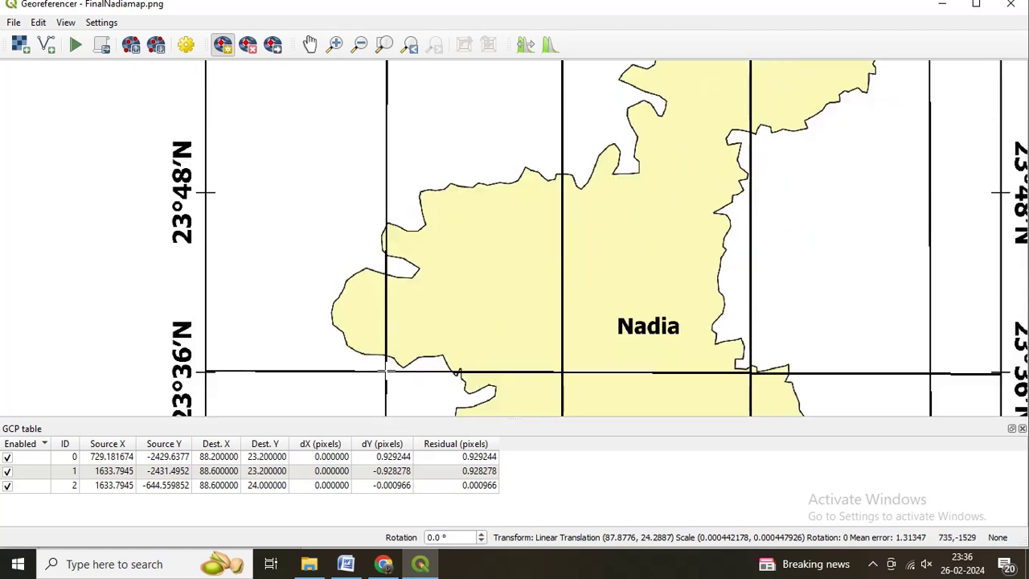
{"action": "left_click", "coordinate": [386, 372]}
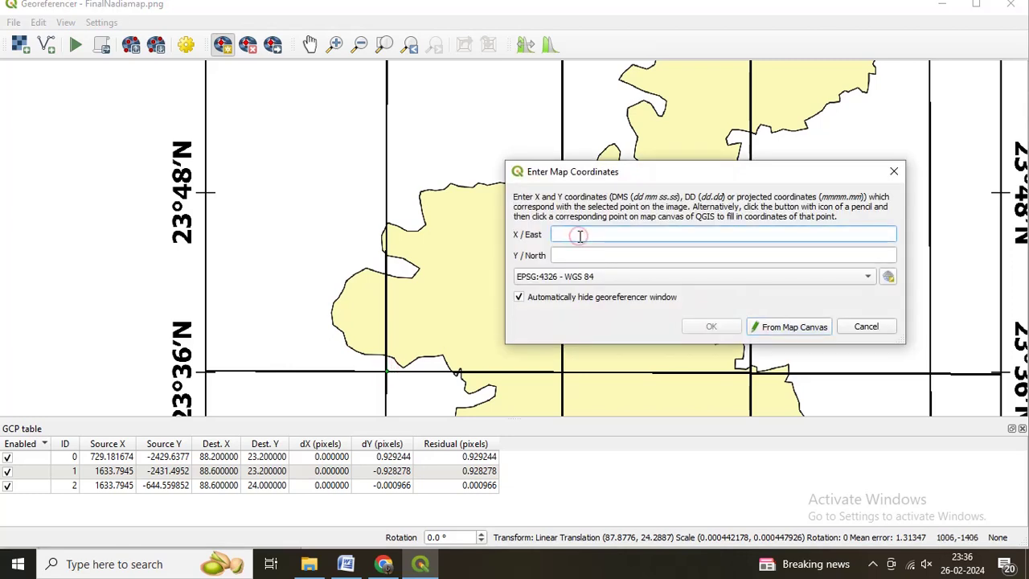
Give the new control point the map coordinates X 88 12 and Y 23 36.
{"action": "type", "text": "88 12"}
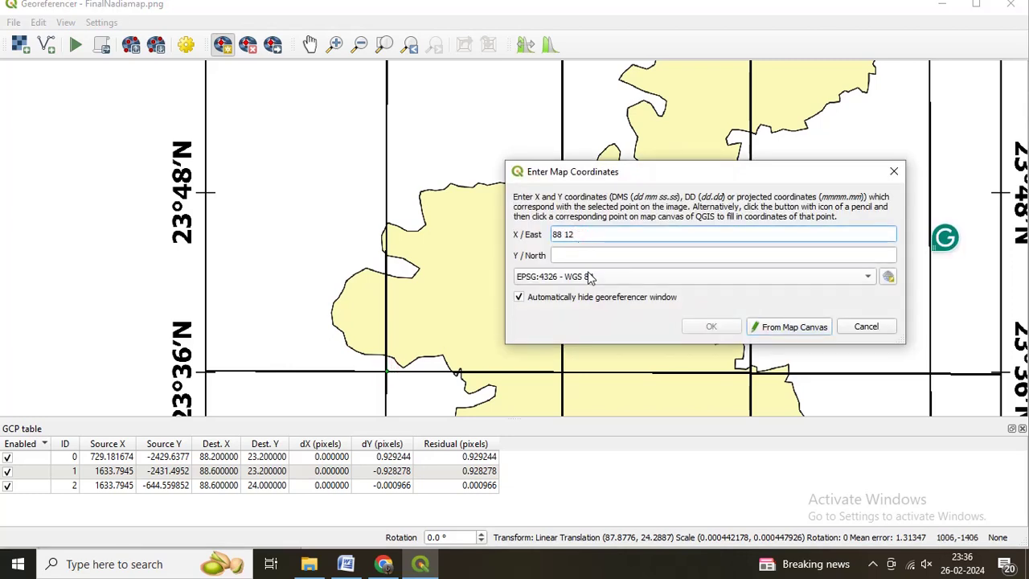
{"action": "left_click", "coordinate": [591, 255]}
{"action": "type", "text": "23 3"}
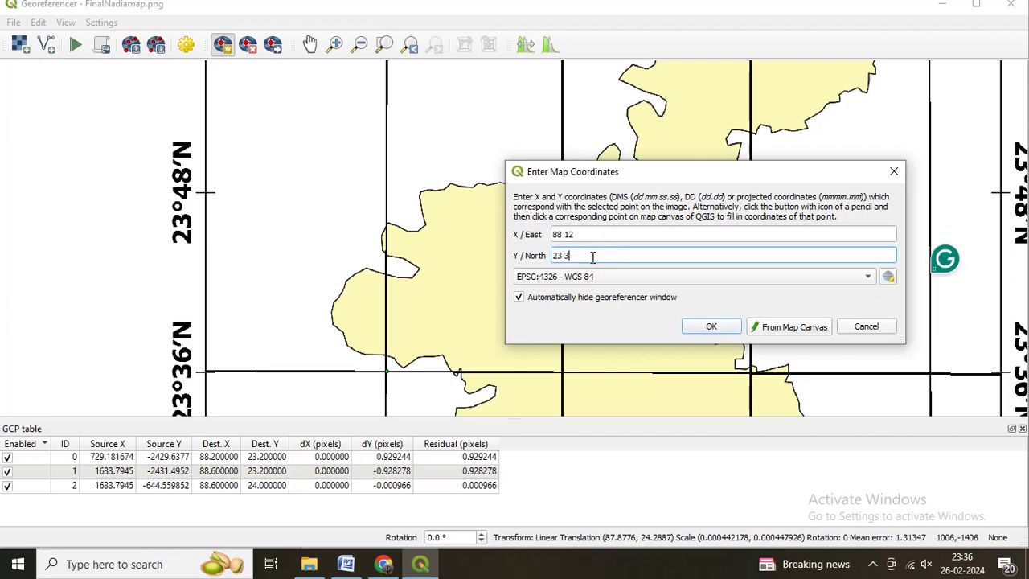
{"action": "type", "text": "6"}
{"action": "left_click", "coordinate": [712, 326]}
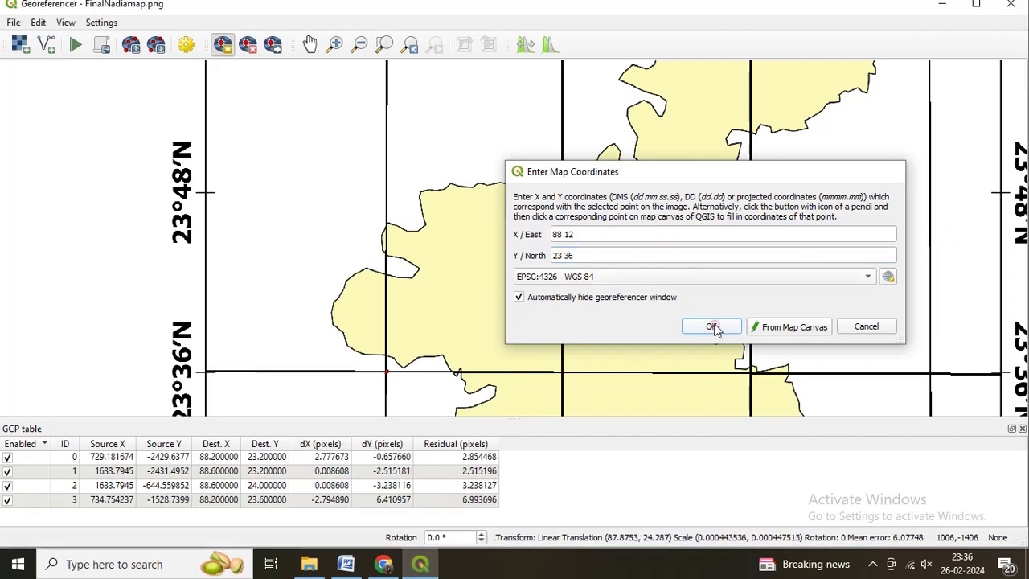
Open the transformation settings and choose EPSG:4326 - WGS 84 as the target CRS.
{"action": "scroll", "coordinate": [611, 269], "scroll_direction": "down", "scroll_amount": 2}
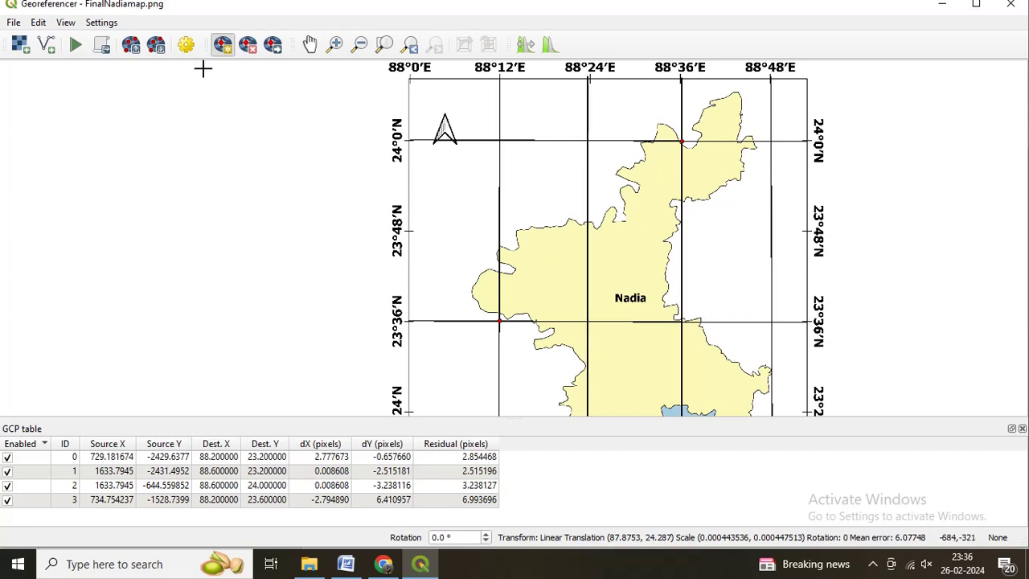
{"action": "left_click", "coordinate": [186, 48]}
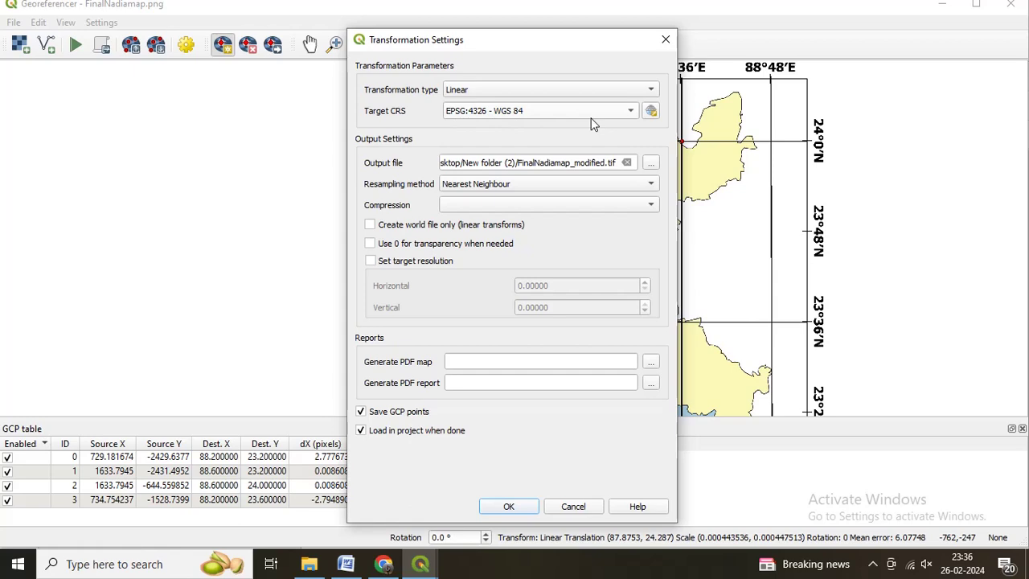
{"action": "left_click", "coordinate": [652, 113]}
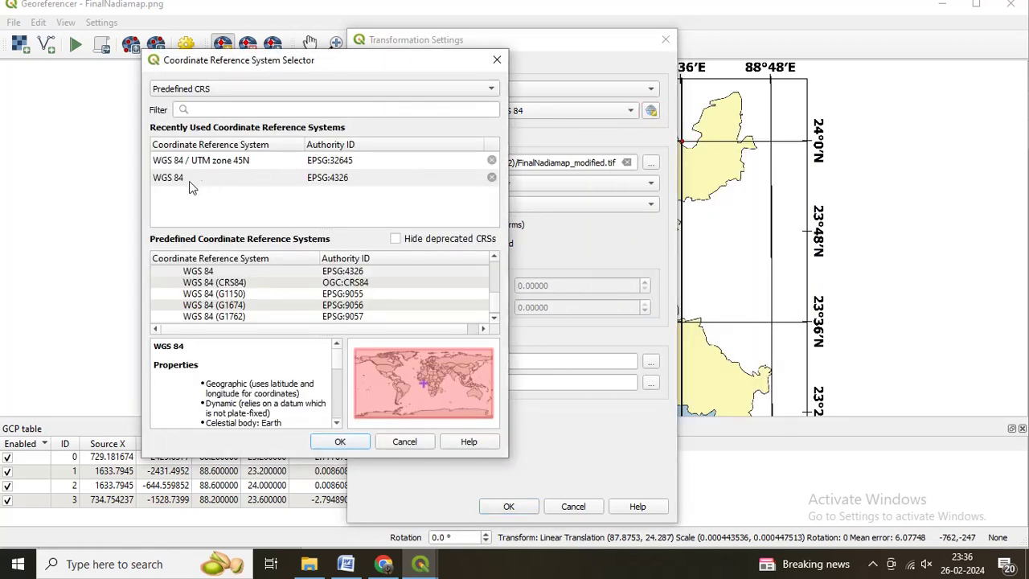
{"action": "left_click", "coordinate": [189, 183]}
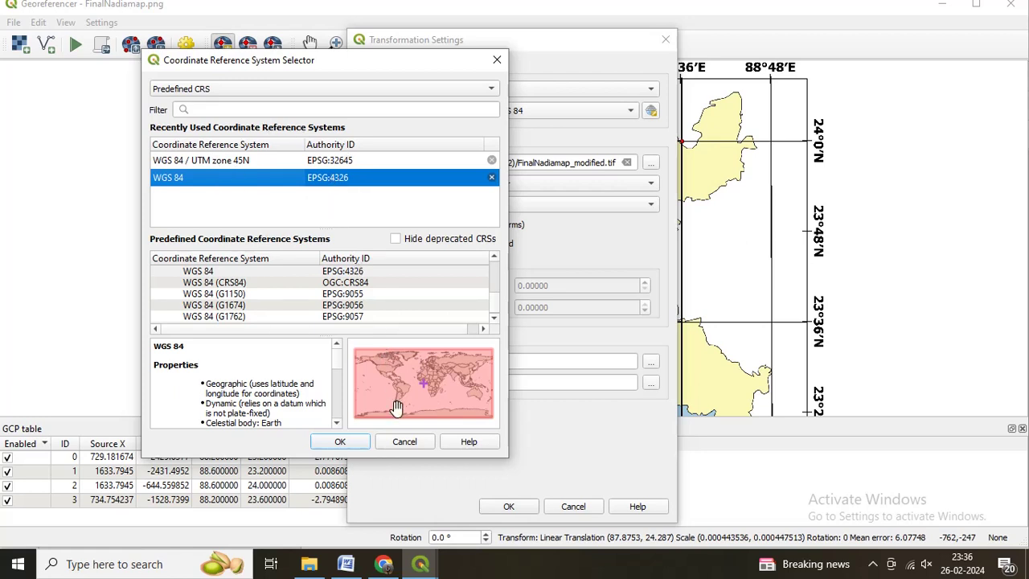
{"action": "left_click", "coordinate": [356, 446]}
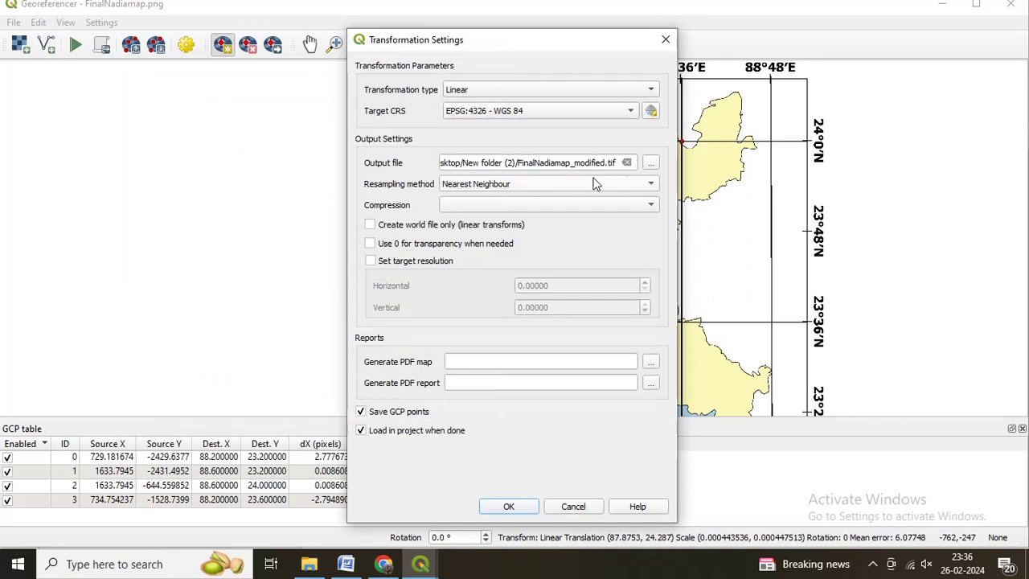
Set the output file to "georeference map" in TIF format on the Desktop and accept the transformation settings.
{"action": "left_click", "coordinate": [649, 163]}
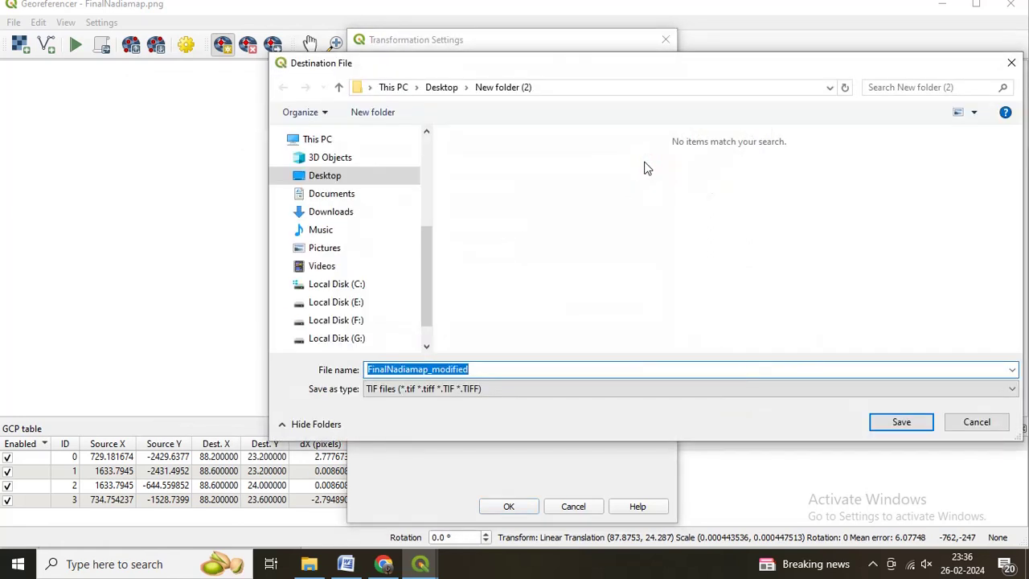
{"action": "left_click", "coordinate": [360, 179]}
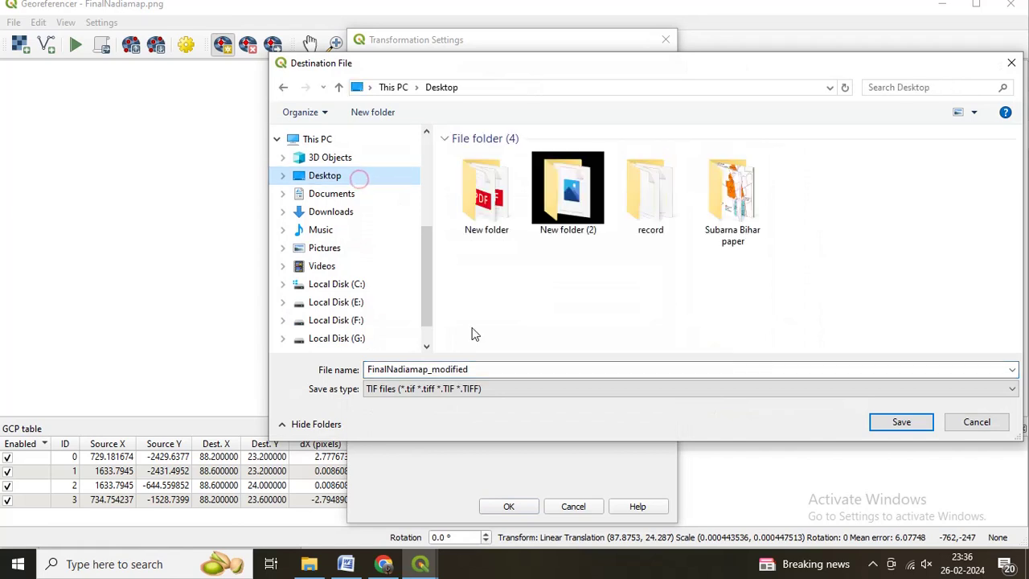
{"action": "double_click", "coordinate": [487, 371]}
{"action": "type", "text": "ge"}
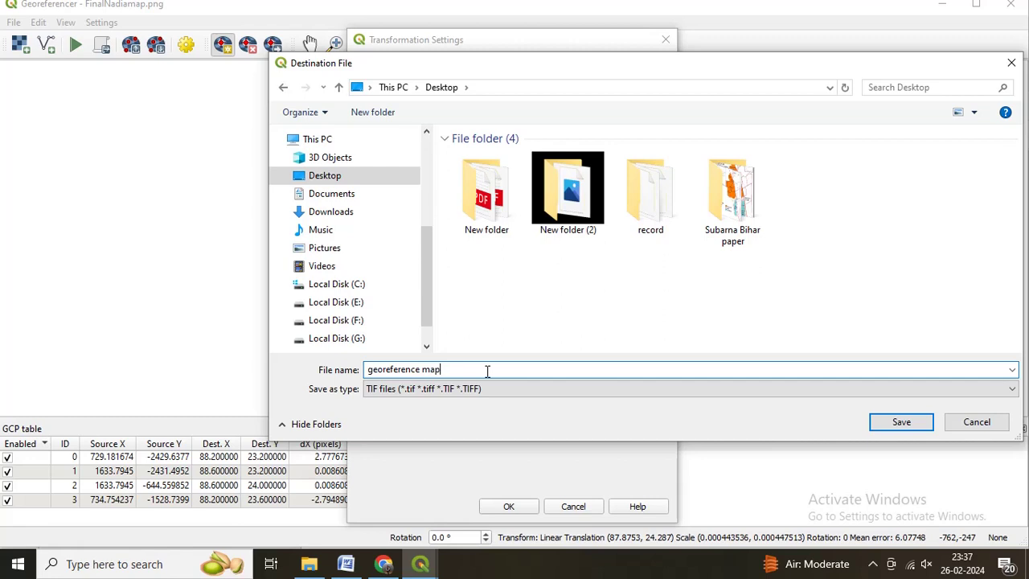
{"action": "type", "text": "oreference map"}
{"action": "left_click", "coordinate": [901, 421]}
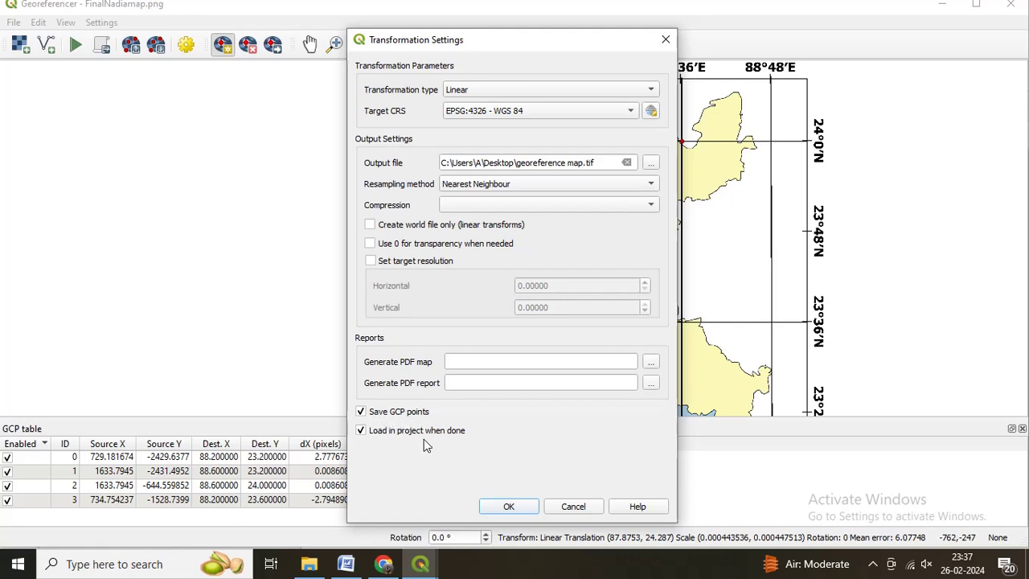
{"action": "left_click", "coordinate": [508, 506]}
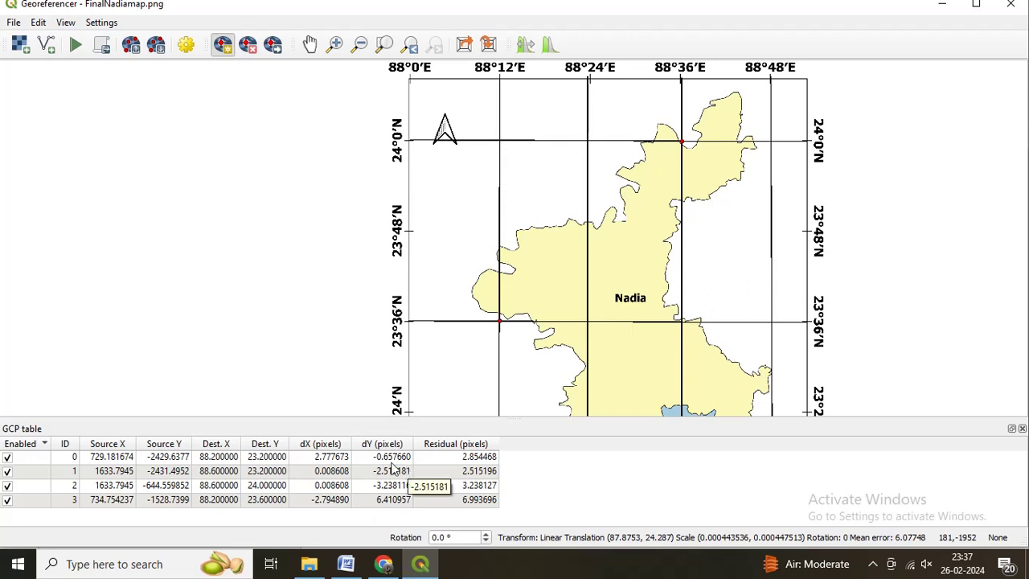
Run the georeferencing, close the Georeferencer and look at the georeferenced map around Ranaghat.
{"action": "left_click", "coordinate": [75, 46]}
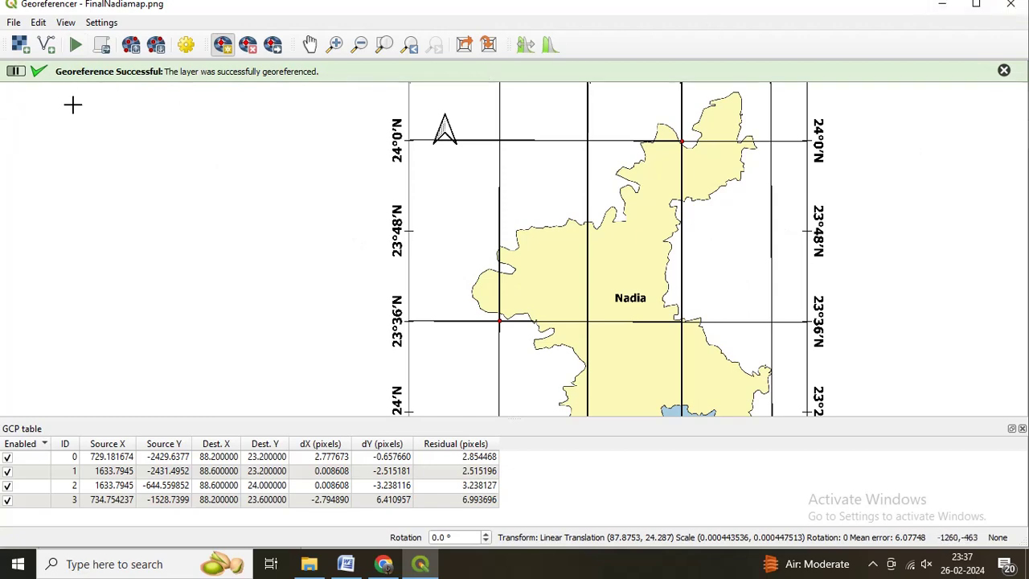
{"action": "left_click", "coordinate": [1010, 4]}
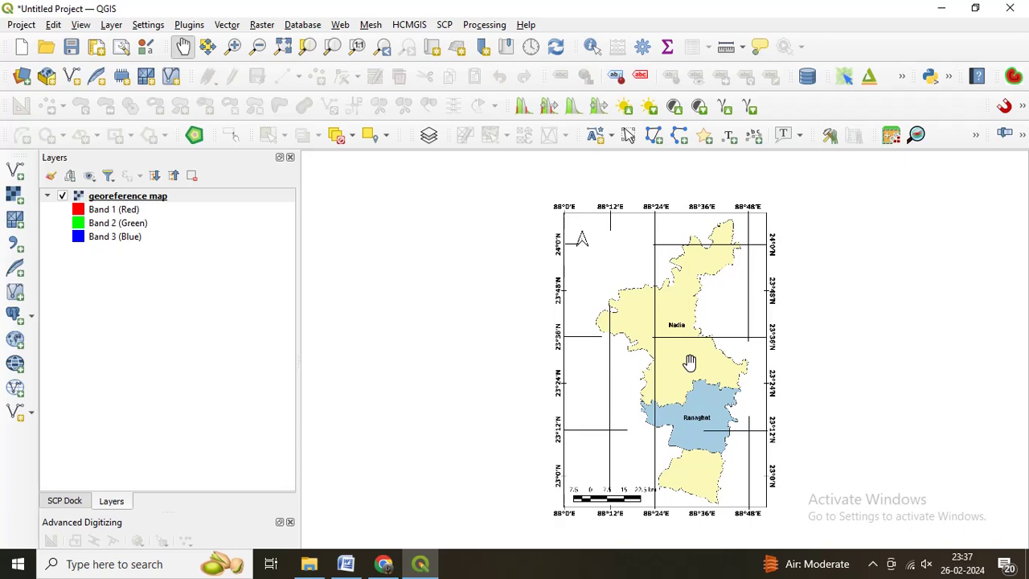
{"action": "scroll", "coordinate": [710, 418], "scroll_direction": "up", "scroll_amount": 2}
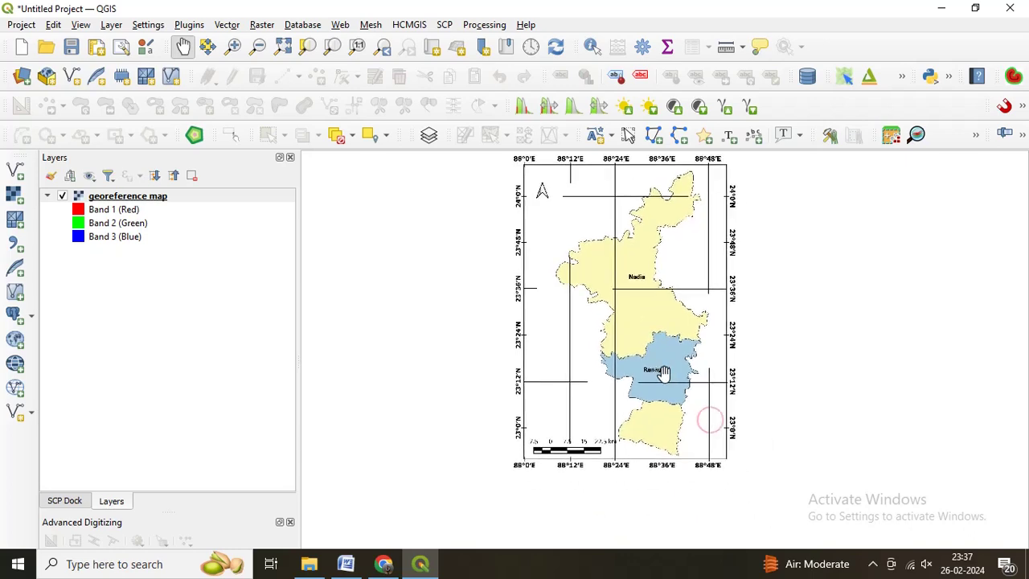
{"action": "scroll", "coordinate": [664, 373], "scroll_direction": "up", "scroll_amount": 2}
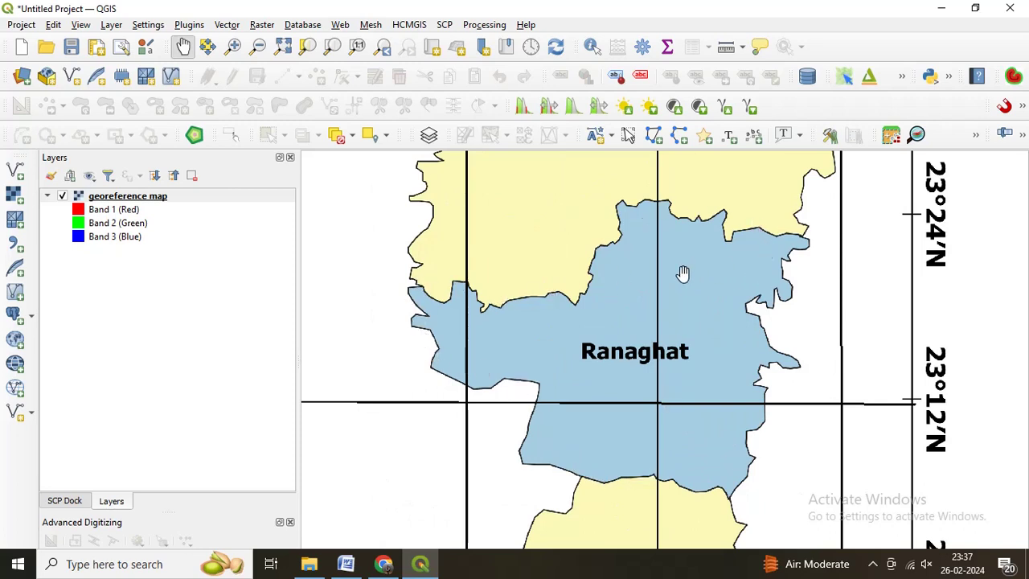
Start a new shapefile layer and set its file name to Block in the Desktop folder "New folder (2)".
{"action": "left_click", "coordinate": [111, 25]}
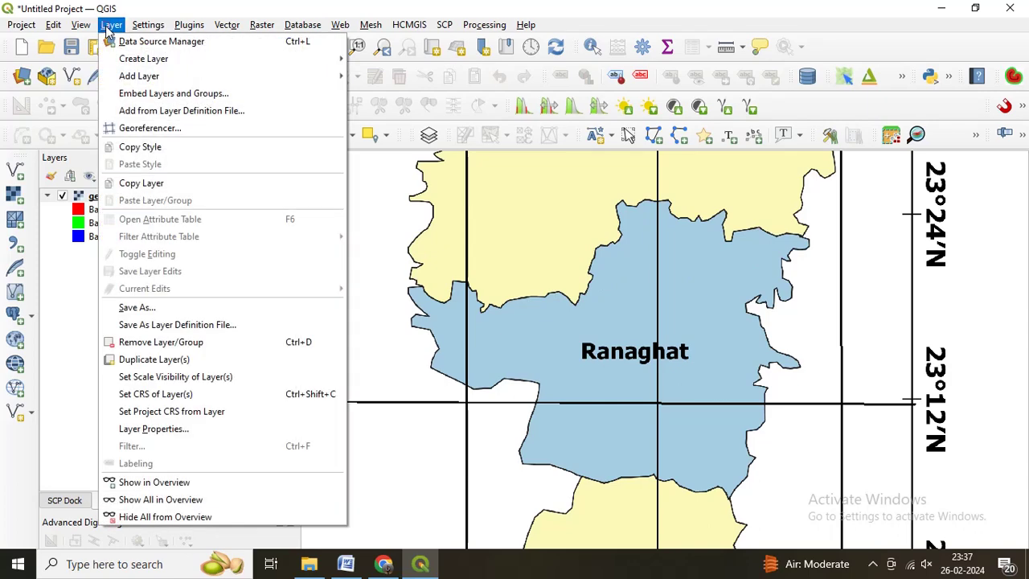
{"action": "mouse_move", "coordinate": [123, 64]}
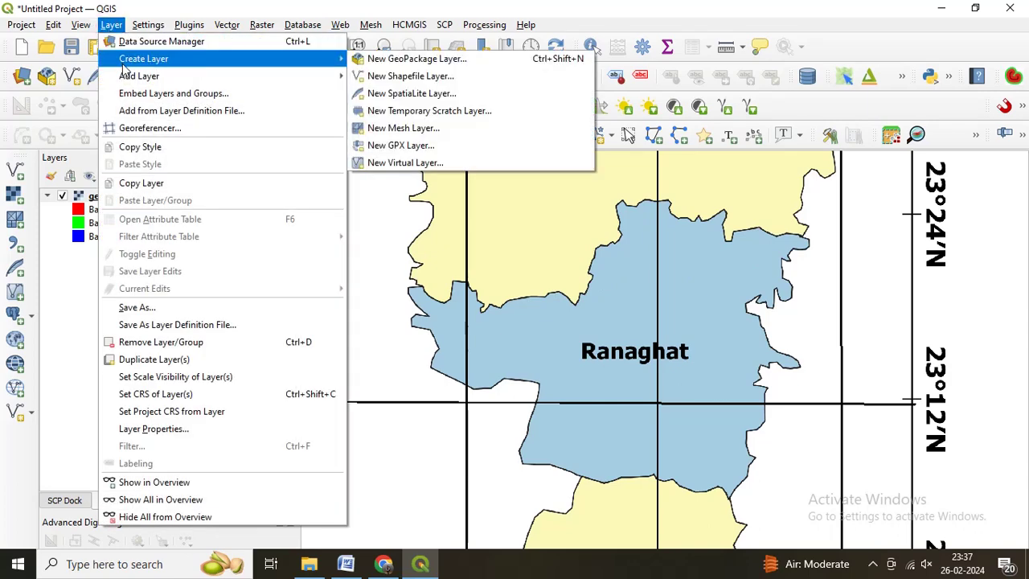
{"action": "left_click", "coordinate": [390, 76]}
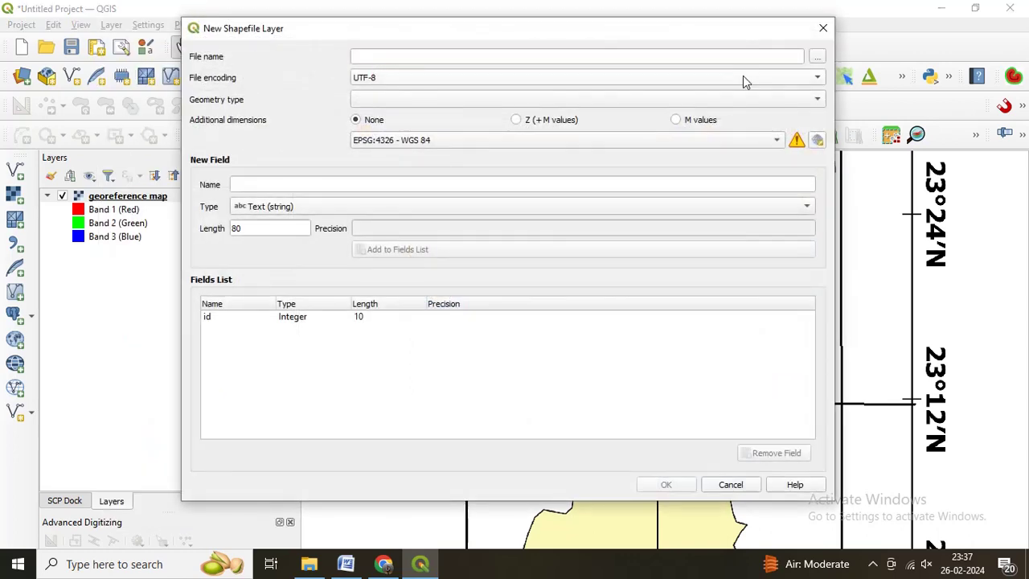
{"action": "left_click", "coordinate": [817, 60]}
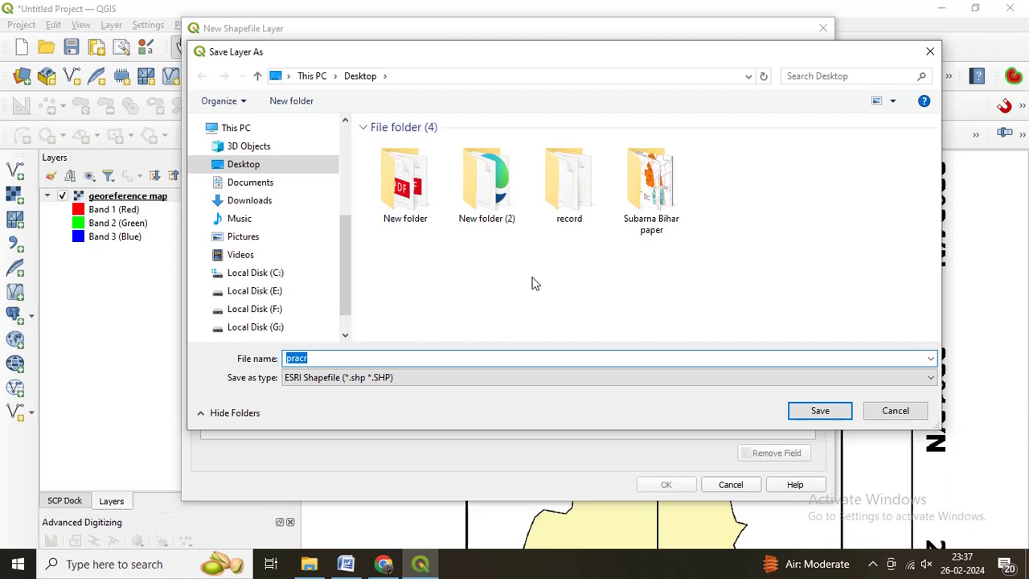
{"action": "double_click", "coordinate": [485, 193]}
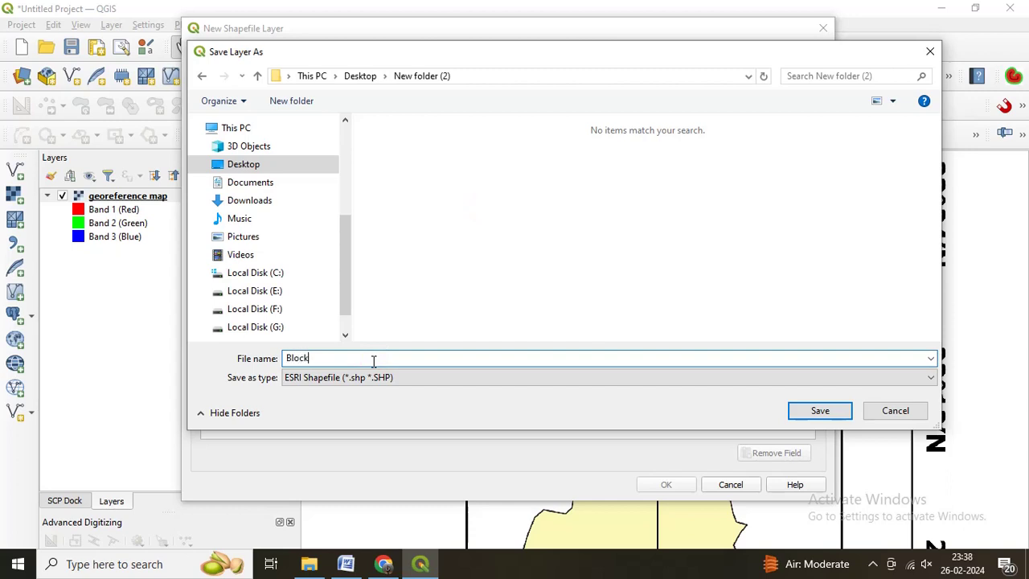
{"action": "type", "text": "Block"}
{"action": "left_click", "coordinate": [826, 415]}
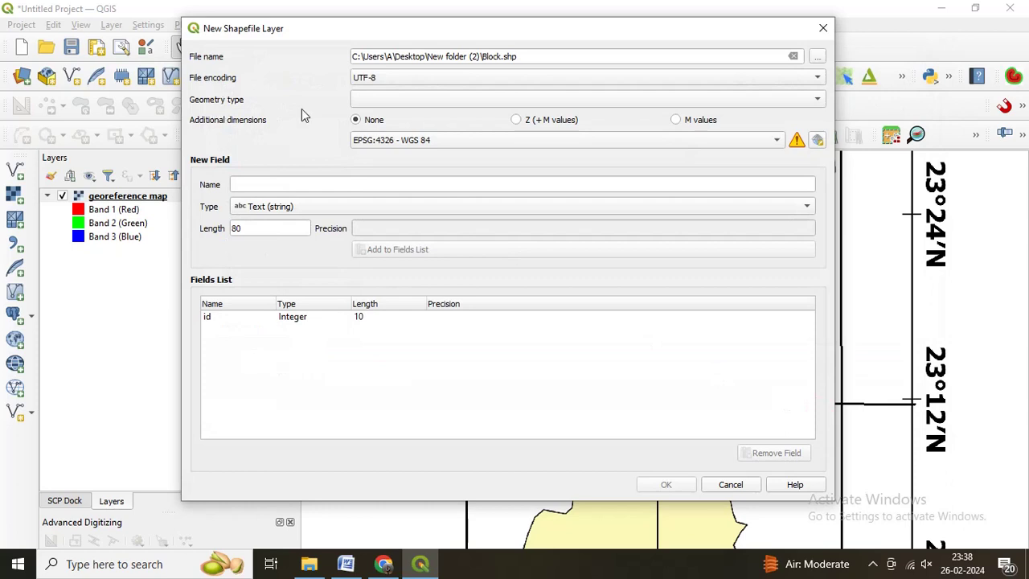
Set the geometry type to Polygon, add a text field named "Ranaghat B" and create the shapefile layer.
{"action": "left_click", "coordinate": [364, 101]}
{"action": "left_click", "coordinate": [374, 157]}
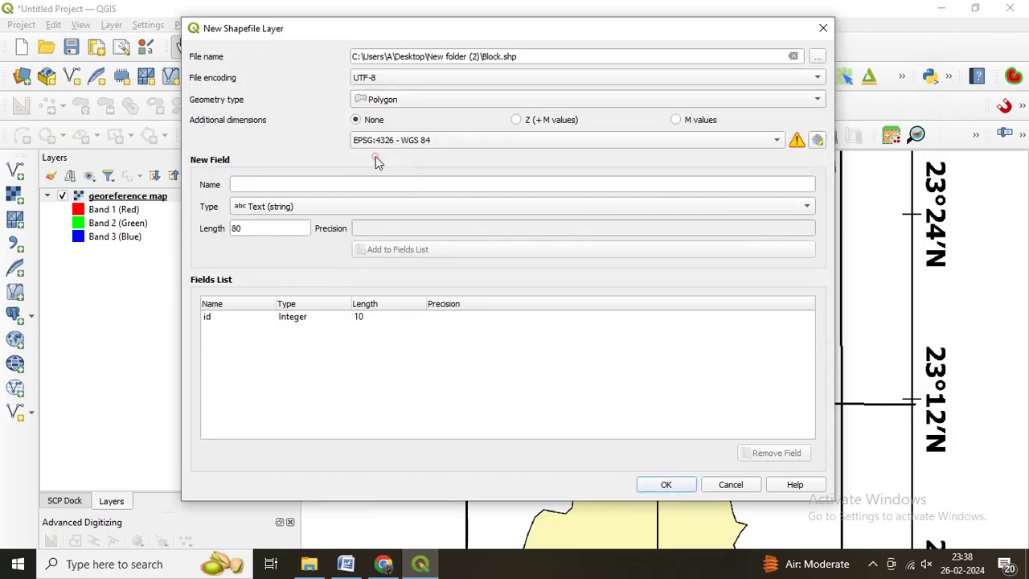
{"action": "left_click", "coordinate": [265, 185]}
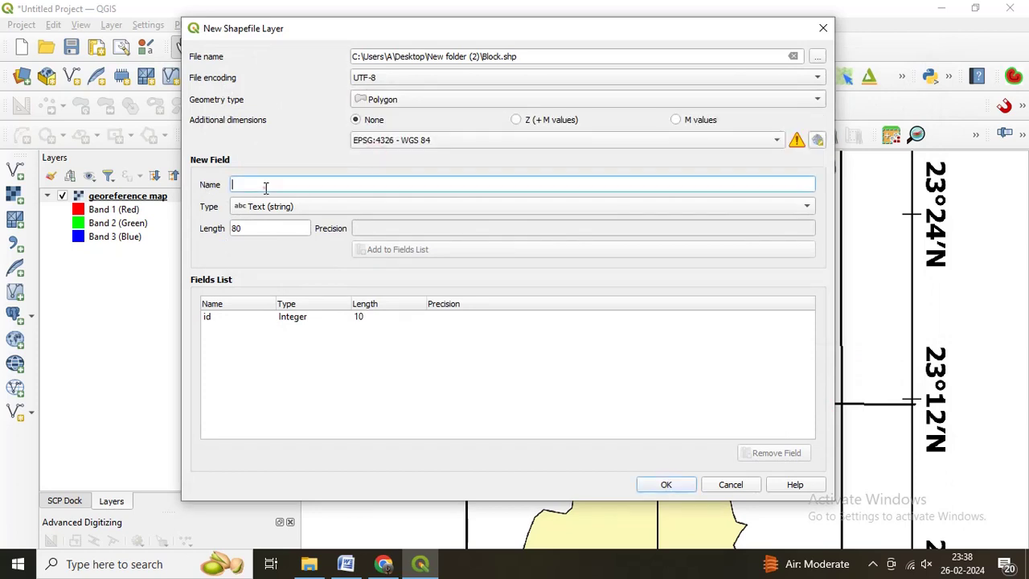
{"action": "type", "text": "Ranaghat B"}
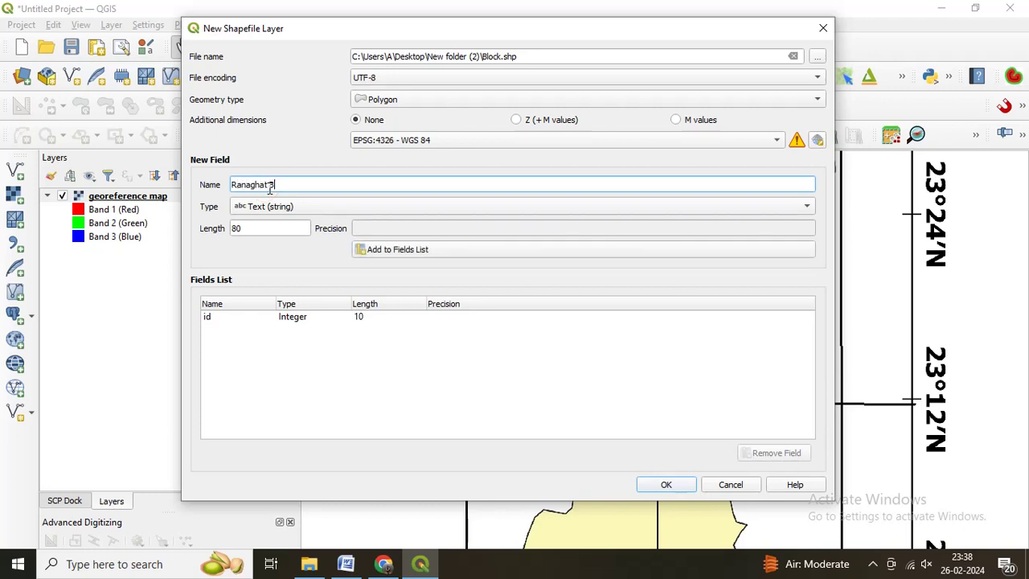
{"action": "left_click", "coordinate": [403, 257]}
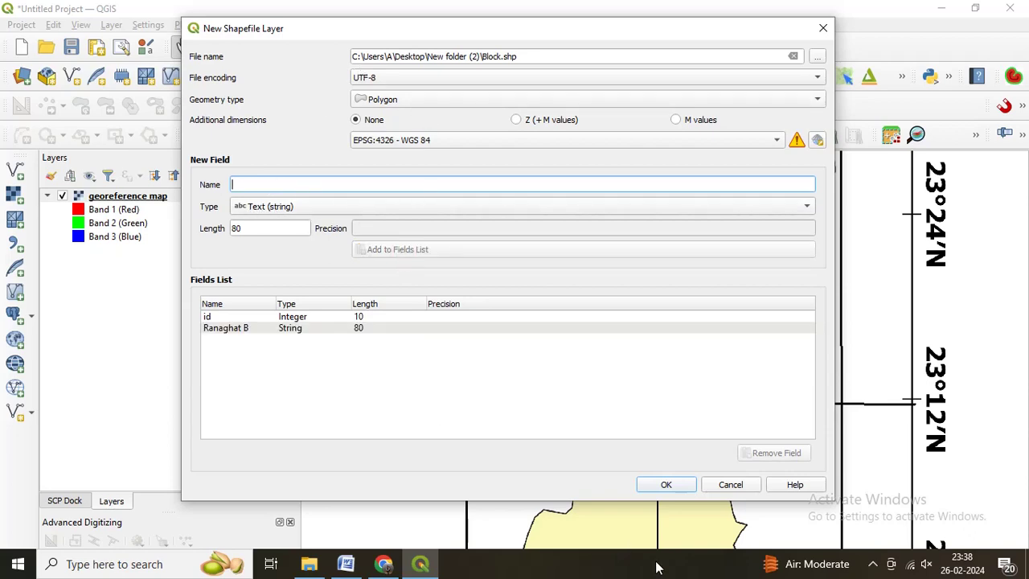
{"action": "left_click", "coordinate": [667, 485]}
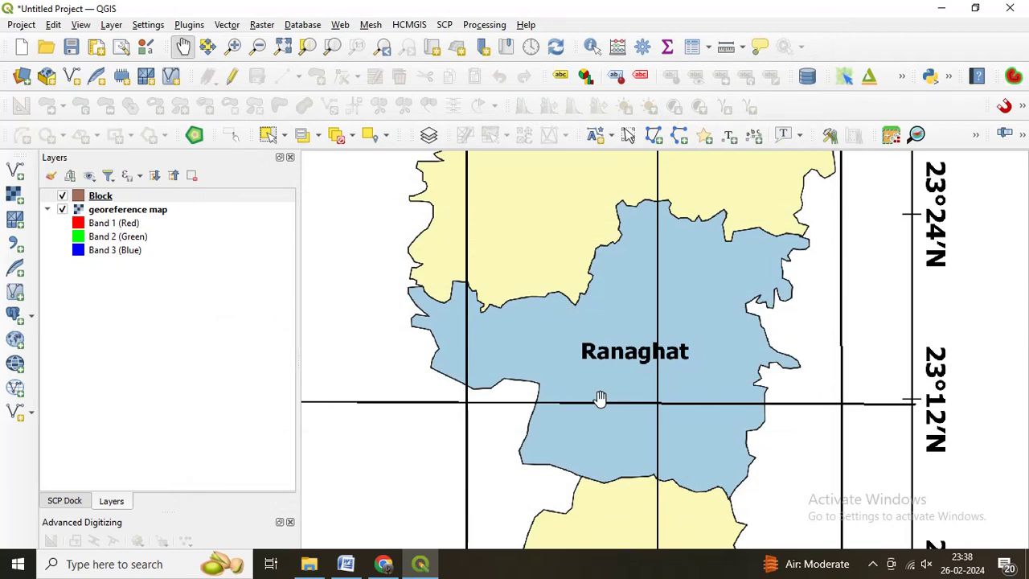
Turn on editing for the Block layer.
{"action": "left_click", "coordinate": [99, 200]}
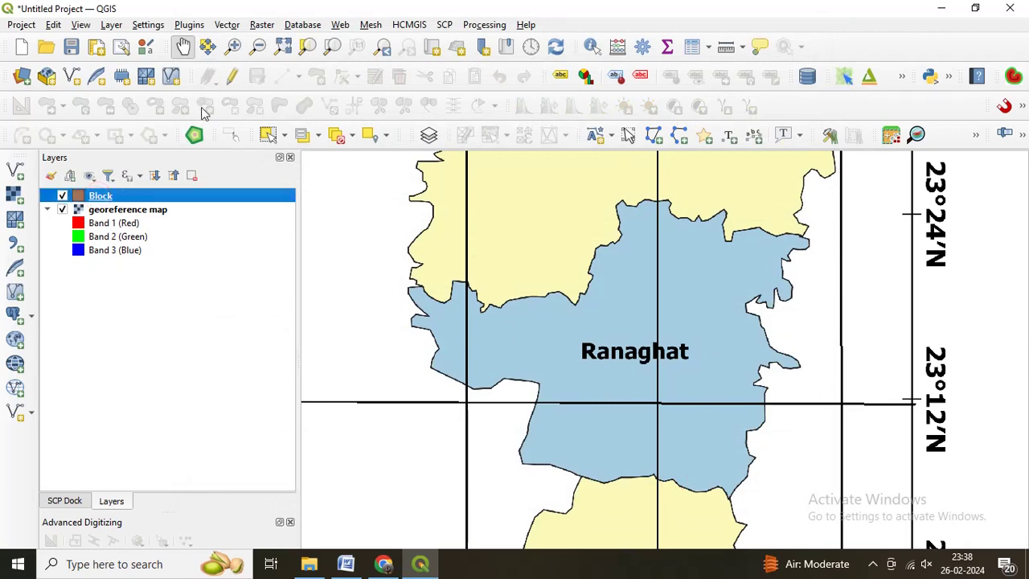
{"action": "left_click", "coordinate": [232, 78]}
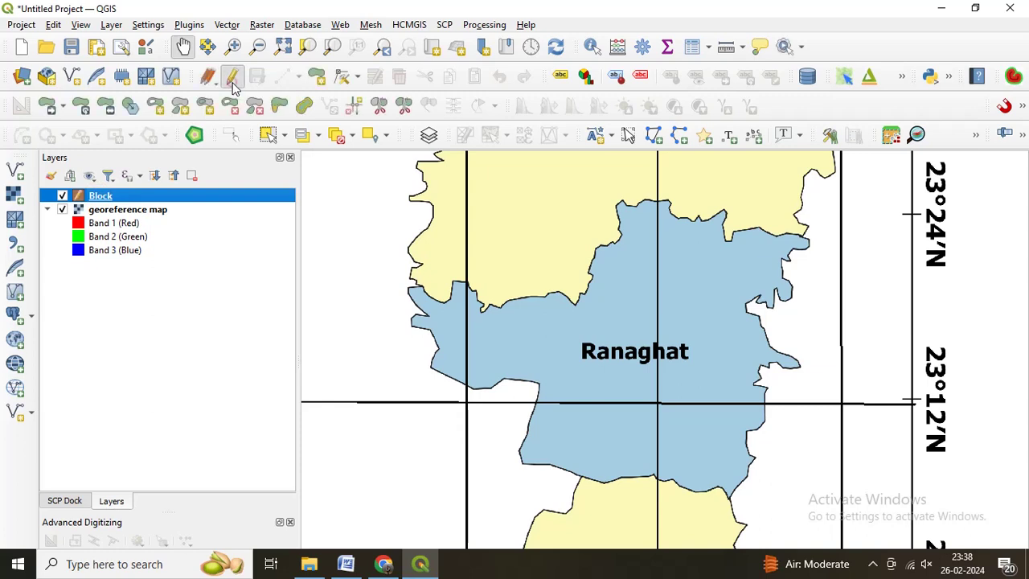
Start a polygon feature in the Block layer and trace Ranaghat's western projections up to the northwestern corner.
{"action": "left_click", "coordinate": [317, 77]}
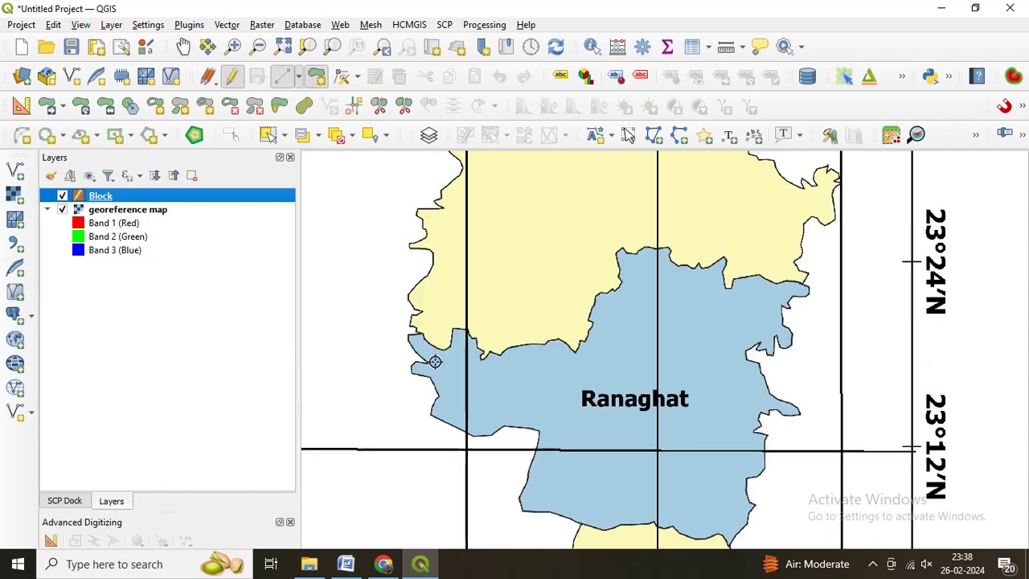
{"action": "scroll", "coordinate": [415, 376], "scroll_direction": "up", "scroll_amount": 2}
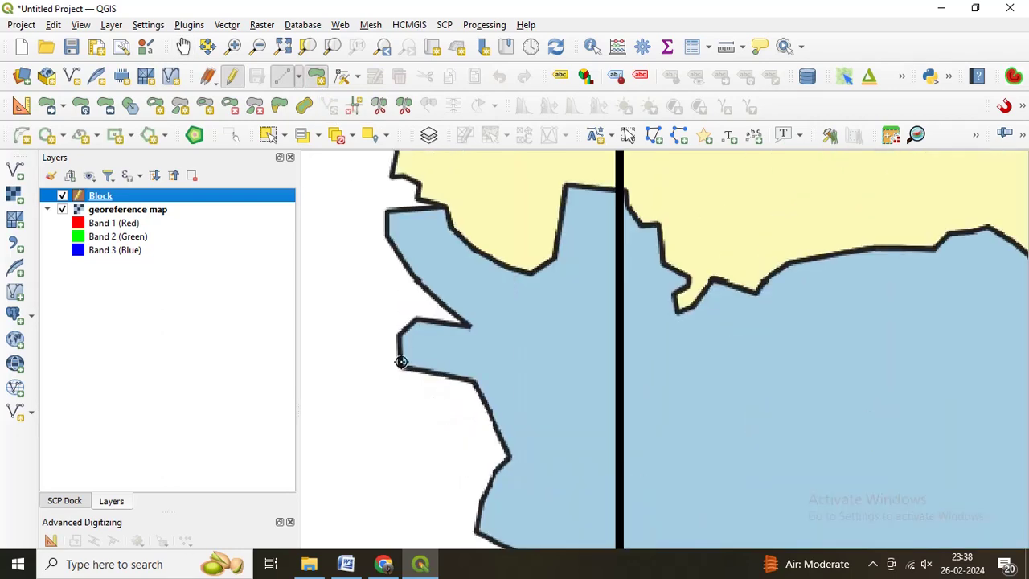
{"action": "left_click", "coordinate": [401, 361]}
{"action": "left_click", "coordinate": [410, 322]}
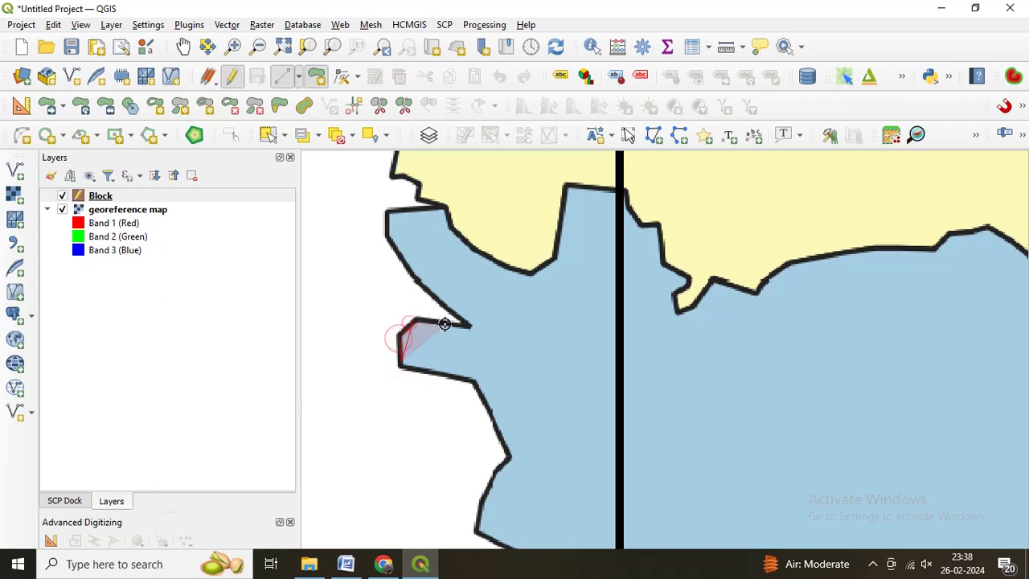
{"action": "left_click", "coordinate": [469, 326]}
{"action": "left_click", "coordinate": [413, 273]}
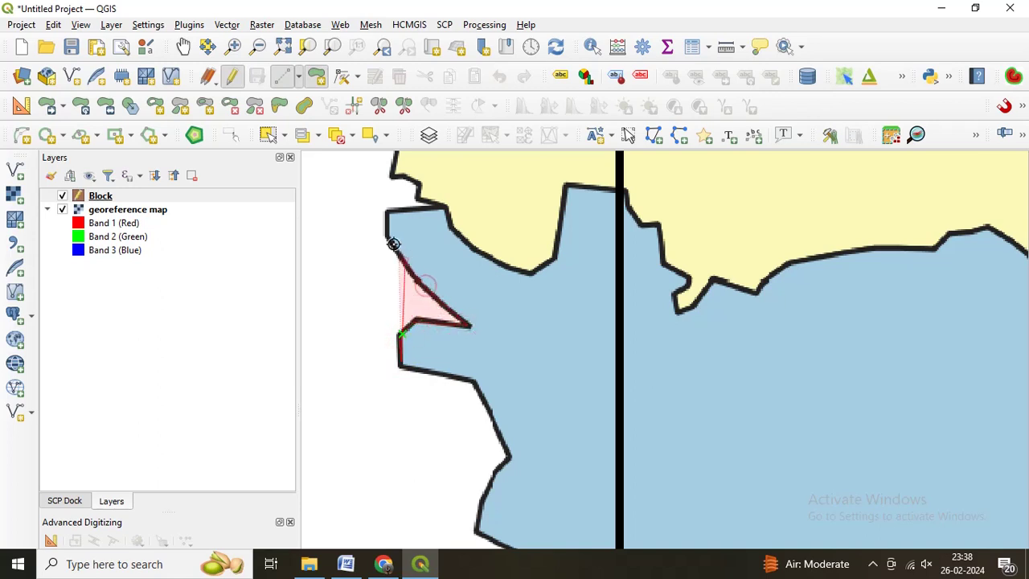
{"action": "left_click", "coordinate": [387, 210]}
{"action": "left_click", "coordinate": [449, 206]}
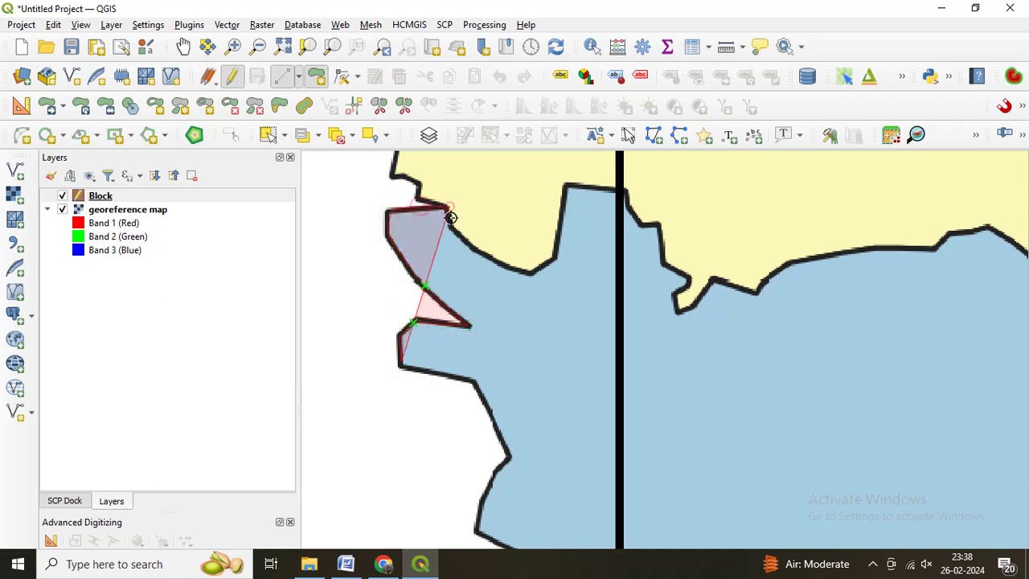
Continue the polygon along Ranaghat's northwestern boundary, around the curved dip and over the raised section at the western meridian line.
{"action": "left_click", "coordinate": [475, 252]}
{"action": "left_click", "coordinate": [530, 273]}
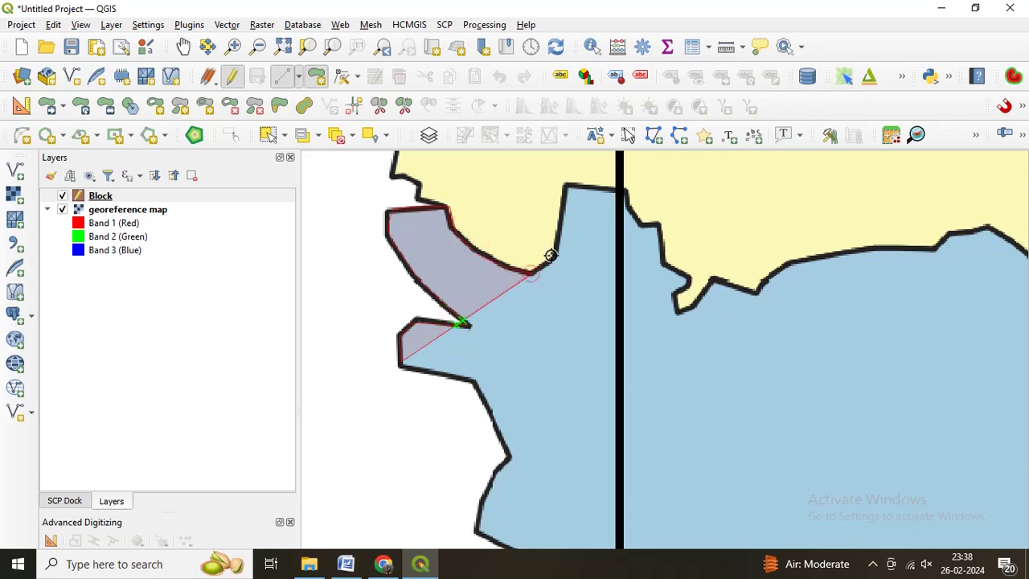
{"action": "left_click", "coordinate": [553, 256]}
{"action": "left_click", "coordinate": [557, 209]}
{"action": "left_click", "coordinate": [563, 188]}
{"action": "left_click", "coordinate": [617, 192]}
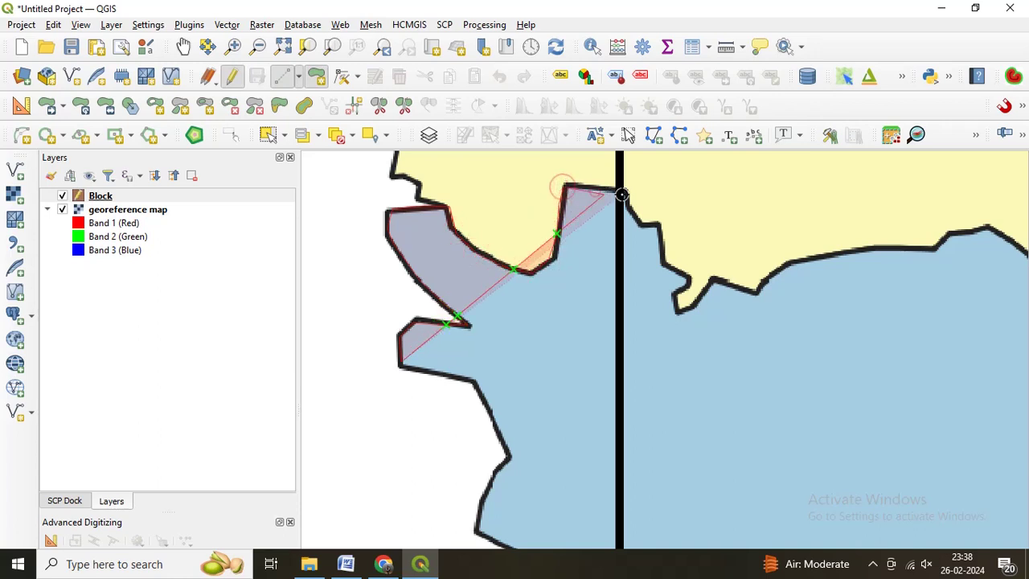
{"action": "left_click", "coordinate": [641, 221]}
{"action": "left_click", "coordinate": [655, 226]}
{"action": "left_click", "coordinate": [661, 266]}
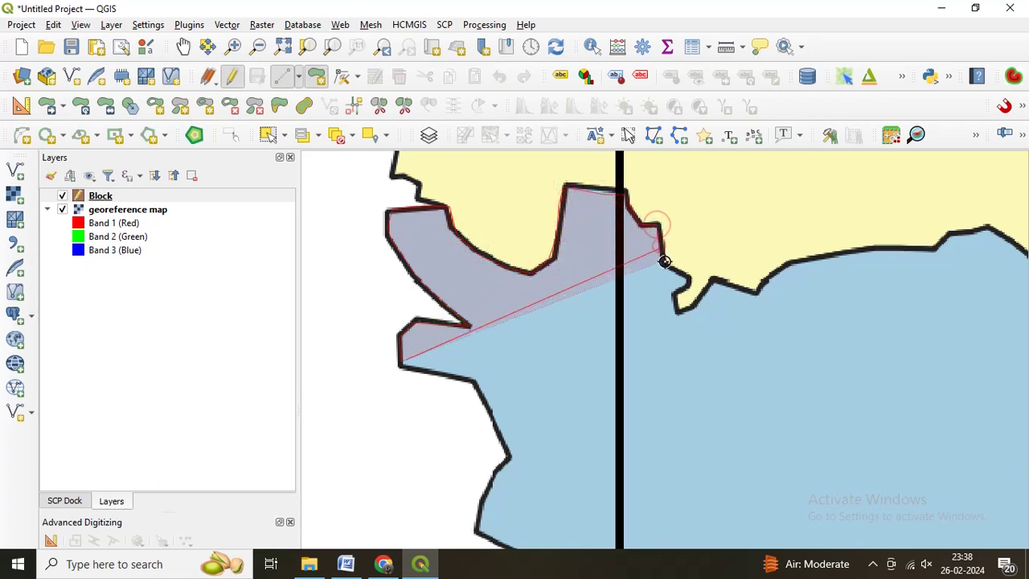
Trace the boundary around the small hooked notch just east of the western meridian and along the gently rising edge beyond it.
{"action": "left_click", "coordinate": [675, 274]}
{"action": "left_click", "coordinate": [688, 280]}
{"action": "left_click", "coordinate": [682, 293]}
{"action": "left_click", "coordinate": [676, 302]}
{"action": "left_click", "coordinate": [678, 312]}
{"action": "left_click", "coordinate": [693, 304]}
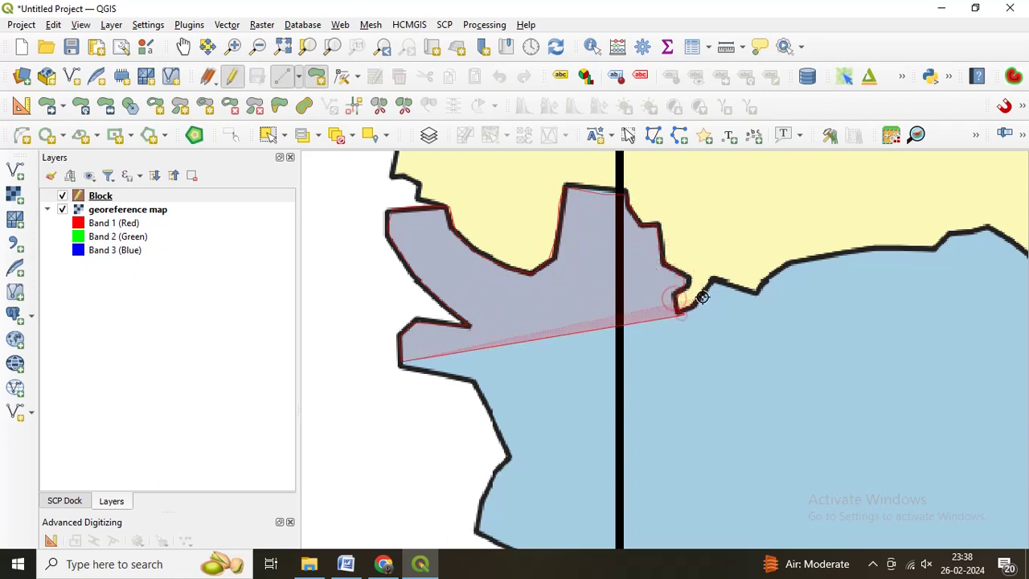
{"action": "left_click", "coordinate": [713, 282]}
{"action": "left_click", "coordinate": [728, 281]}
{"action": "left_click", "coordinate": [755, 290]}
{"action": "left_click", "coordinate": [767, 277]}
{"action": "left_click", "coordinate": [786, 265]}
{"action": "left_click", "coordinate": [878, 250]}
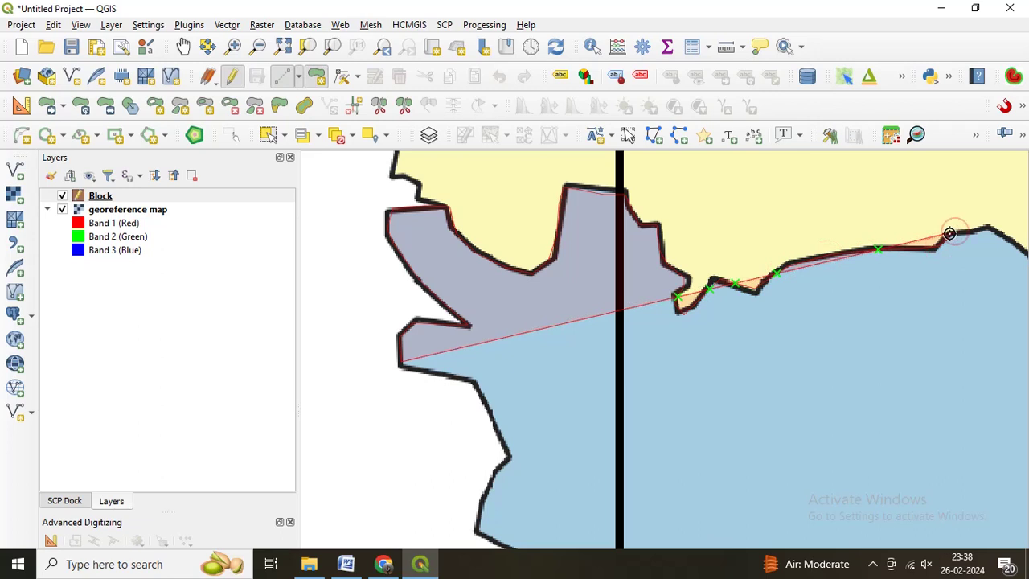
Extend the polygon around the downward-pointing yellow wedge northwest of the Ranaghat label and up its eastern side.
{"action": "key", "text": "Right"}
{"action": "key", "text": "Right"}
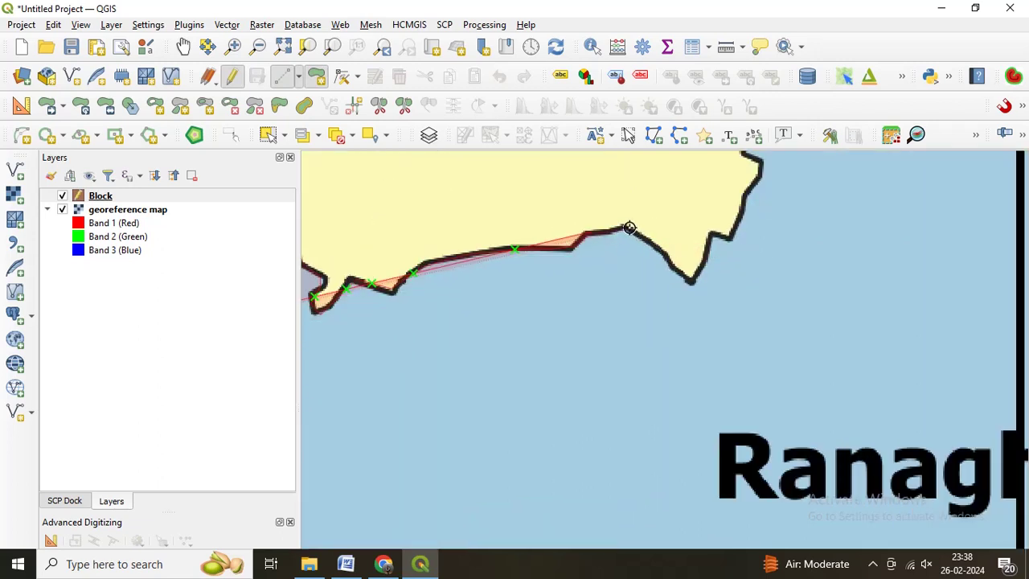
{"action": "left_click", "coordinate": [629, 228]}
{"action": "left_click", "coordinate": [688, 281]}
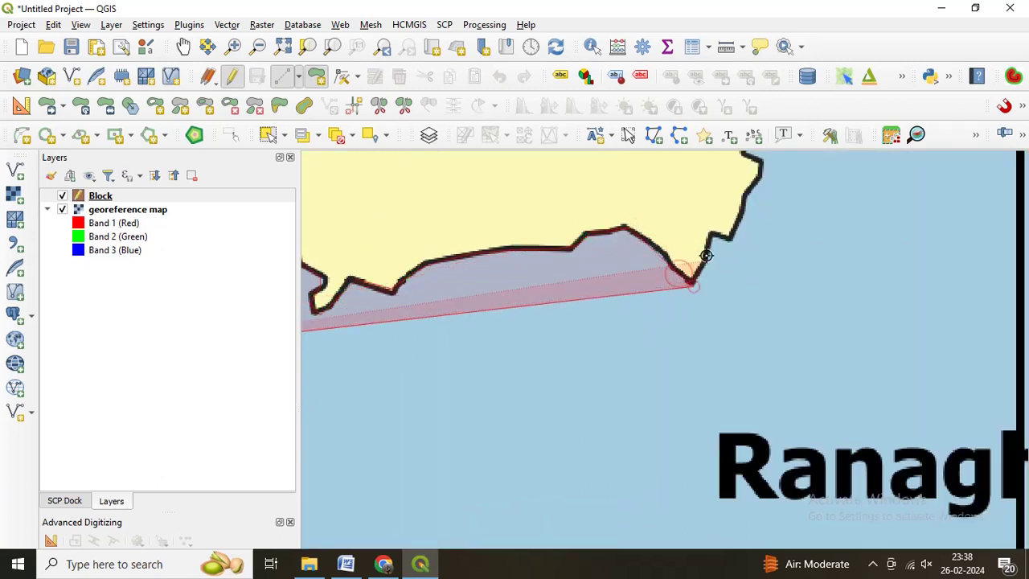
{"action": "left_click", "coordinate": [710, 234]}
{"action": "left_click", "coordinate": [731, 238]}
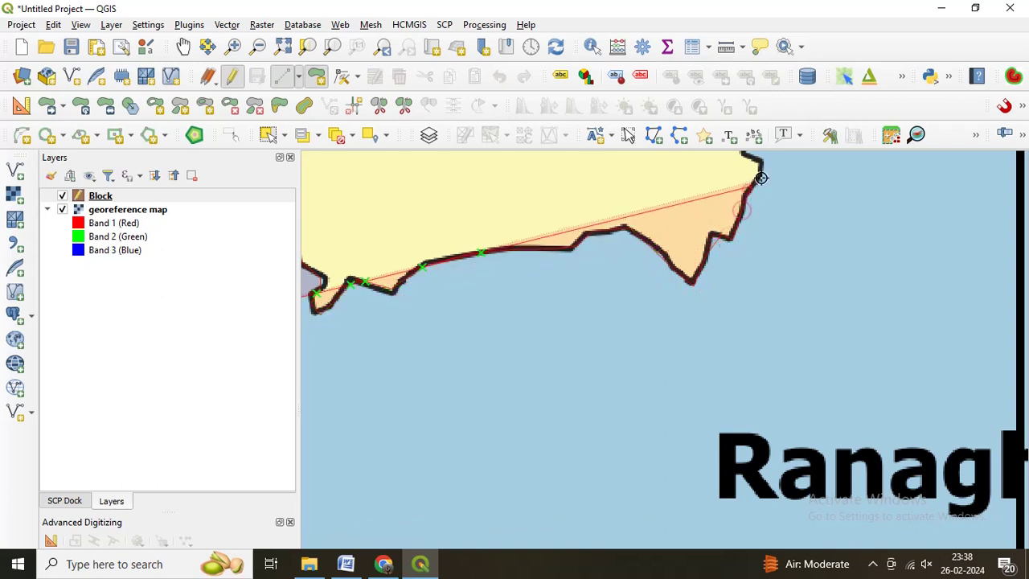
{"action": "left_click", "coordinate": [760, 178]}
Trace the stepped boundary northeast along the yellow area toward the western side of Ranaghat's northern bulge.
{"action": "key", "text": "Up"}
{"action": "key", "text": "Up"}
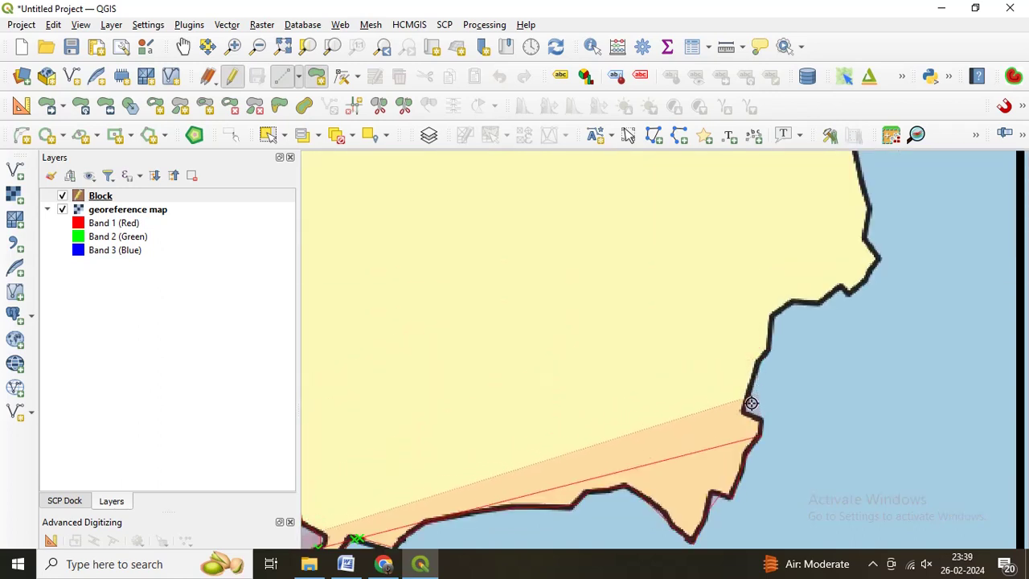
{"action": "left_click", "coordinate": [768, 344]}
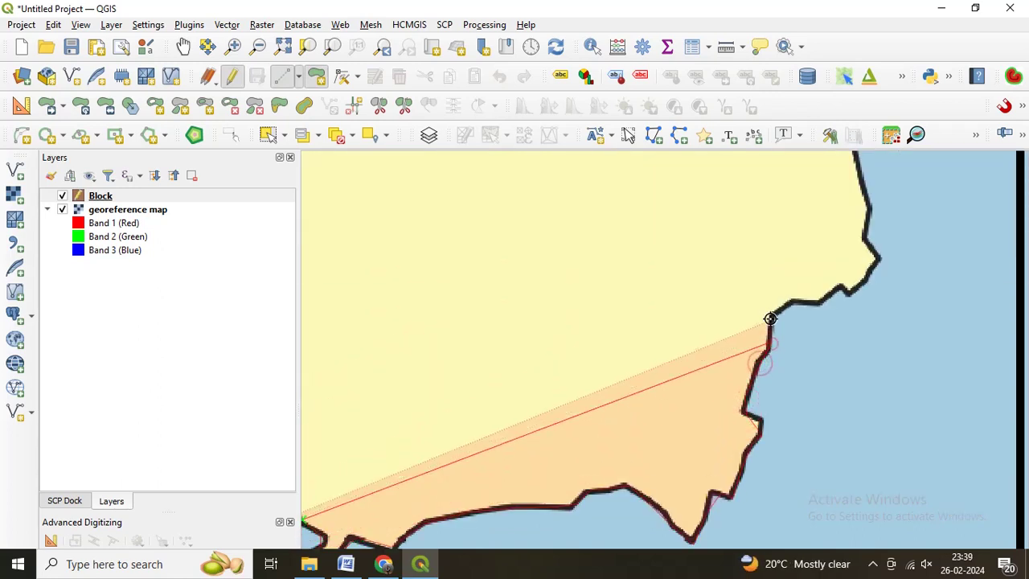
{"action": "left_click", "coordinate": [770, 319]}
{"action": "left_click", "coordinate": [836, 287]}
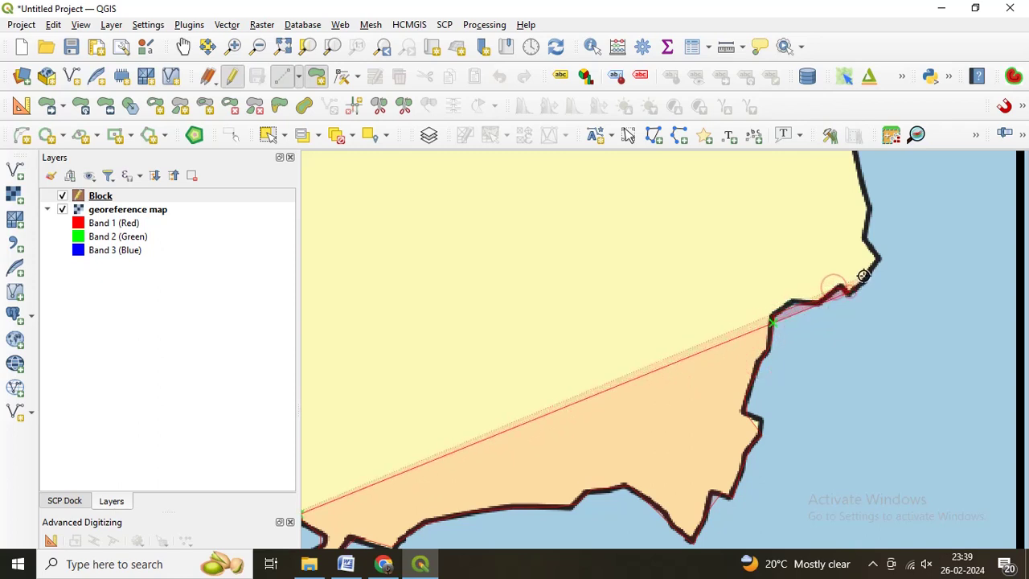
{"action": "left_click", "coordinate": [864, 275]}
{"action": "left_click", "coordinate": [880, 259]}
{"action": "left_click", "coordinate": [865, 238]}
{"action": "left_click", "coordinate": [869, 212]}
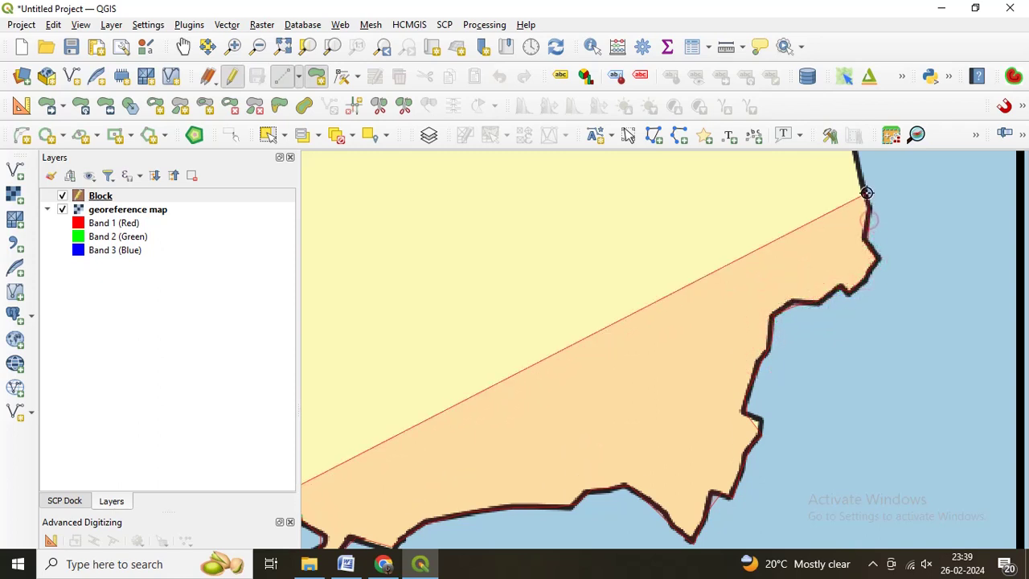
Trace the top of Ranaghat's northern bulge across the central meridian line and around its eastern shoulder.
{"action": "left_click_drag", "start_coordinate": [867, 193], "coordinate": [874, 382]}
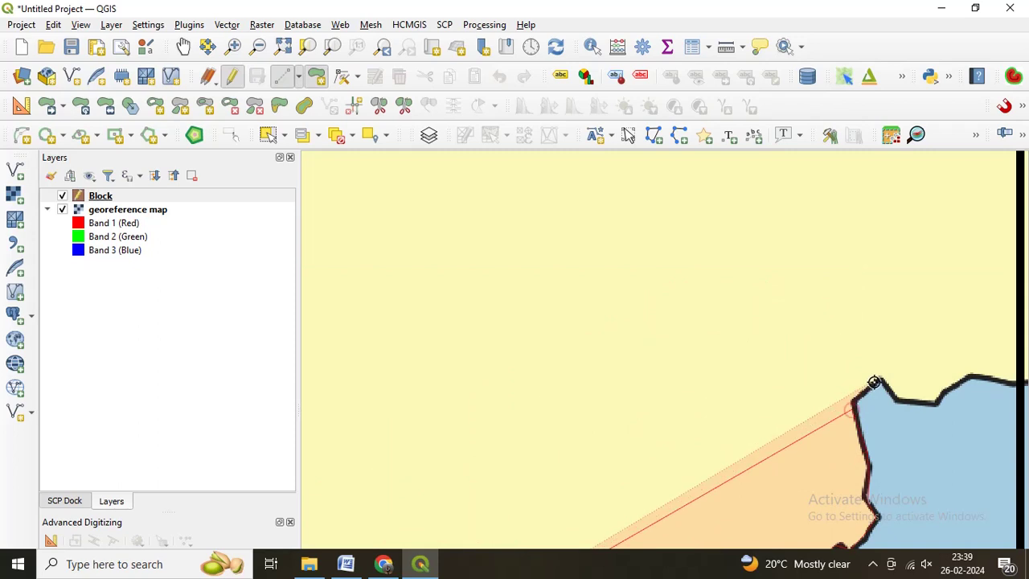
{"action": "left_click", "coordinate": [880, 378]}
{"action": "left_click", "coordinate": [895, 399]}
{"action": "left_click", "coordinate": [926, 399]}
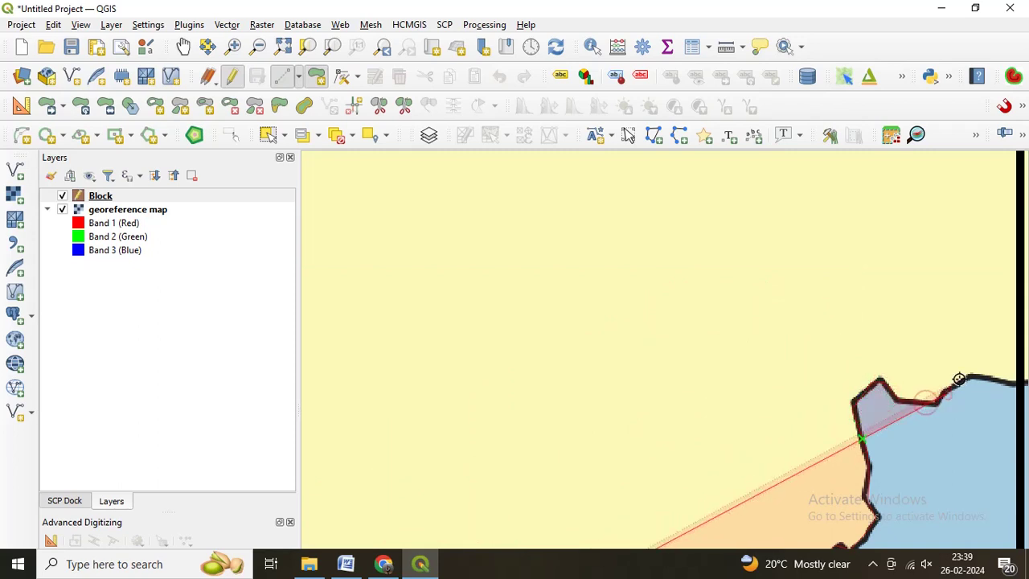
{"action": "left_click_drag", "start_coordinate": [959, 378], "coordinate": [702, 378]}
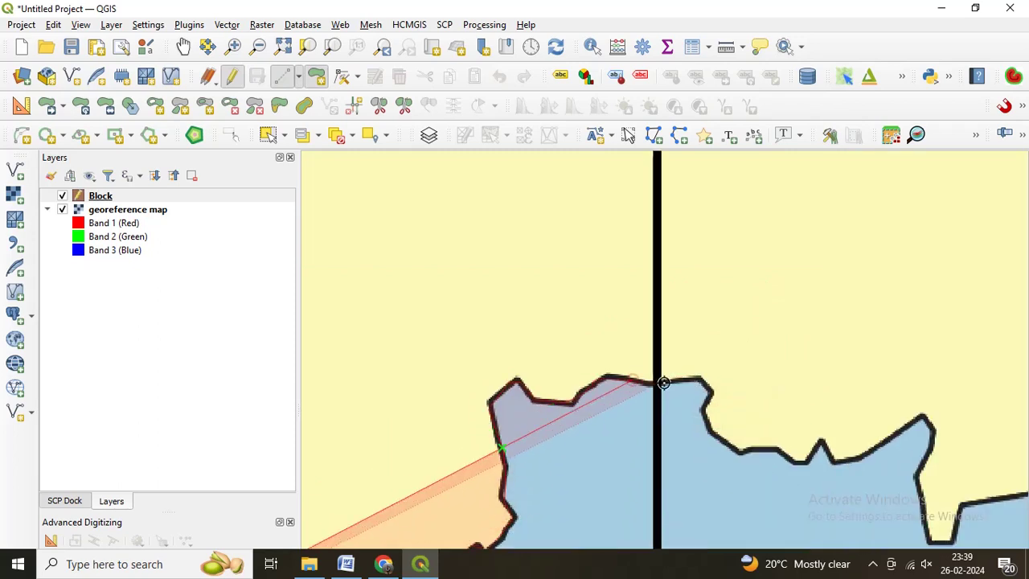
{"action": "left_click", "coordinate": [664, 383]}
{"action": "left_click", "coordinate": [701, 378]}
{"action": "left_click", "coordinate": [711, 394]}
{"action": "left_click", "coordinate": [706, 422]}
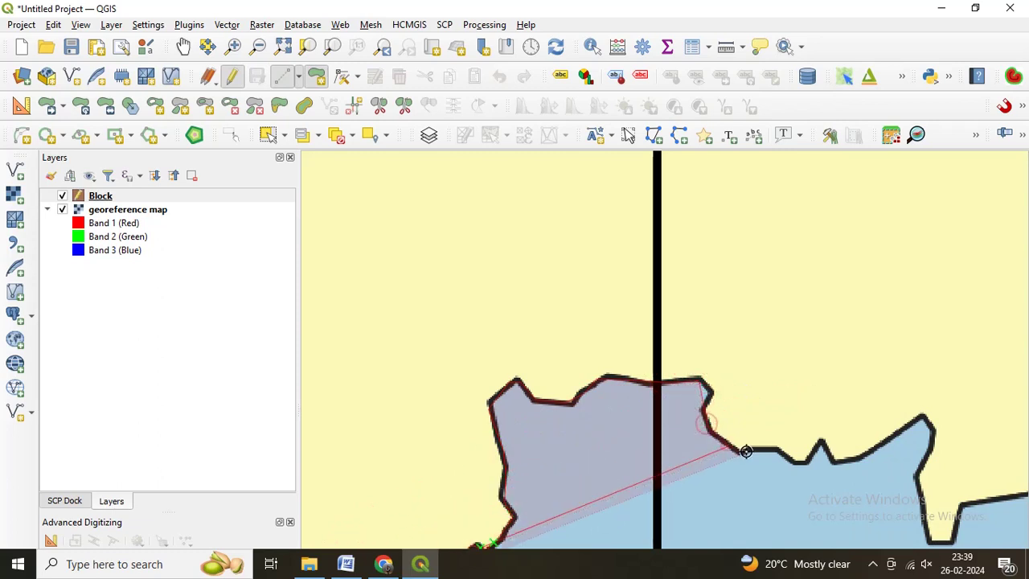
Continue the polygon east of the central meridian, past the small peak and around the pointed corner before the narrow yellow notch.
{"action": "left_click", "coordinate": [746, 451]}
{"action": "left_click", "coordinate": [780, 453]}
{"action": "left_click", "coordinate": [800, 460]}
{"action": "left_click", "coordinate": [820, 444]}
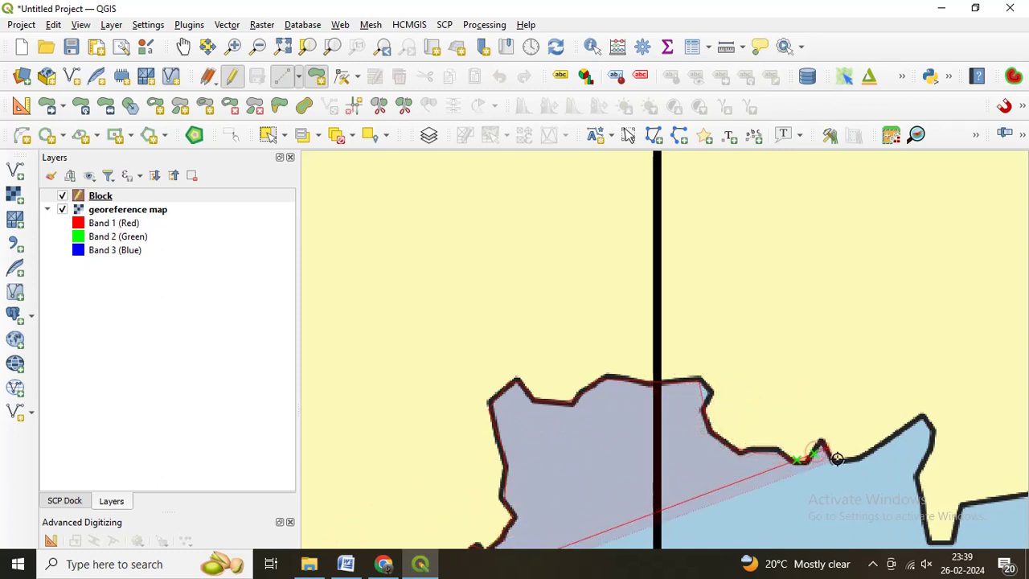
{"action": "left_click", "coordinate": [836, 458]}
{"action": "left_click", "coordinate": [898, 430]}
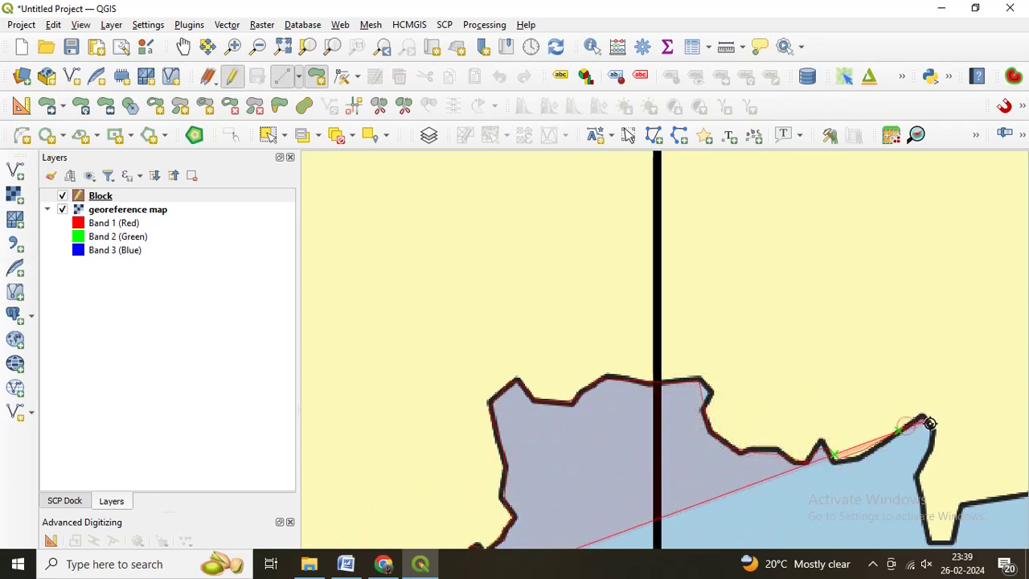
{"action": "left_click", "coordinate": [923, 417]}
{"action": "left_click", "coordinate": [935, 434]}
{"action": "left_click", "coordinate": [922, 468]}
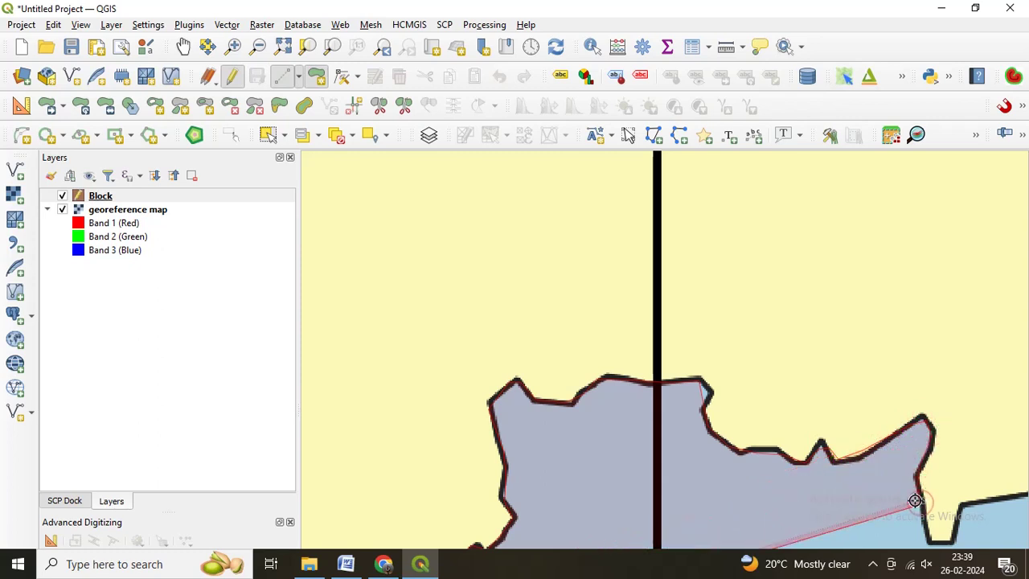
Trace around the narrow yellow notch and Ranaghat's northeastern lobe to the top of the slim eastern inlet.
{"action": "left_click_drag", "start_coordinate": [915, 500], "coordinate": [928, 266]}
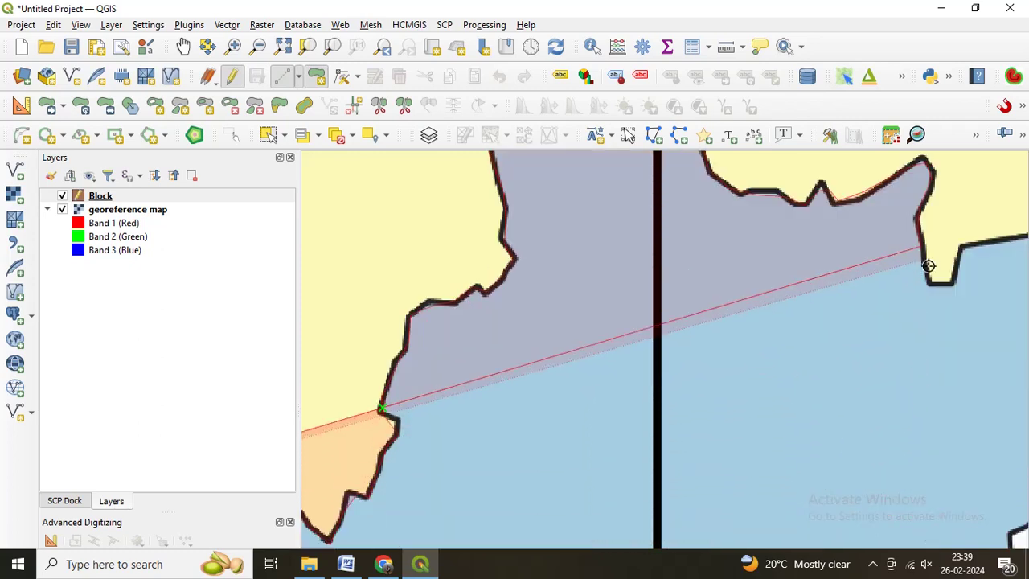
{"action": "left_click", "coordinate": [926, 259]}
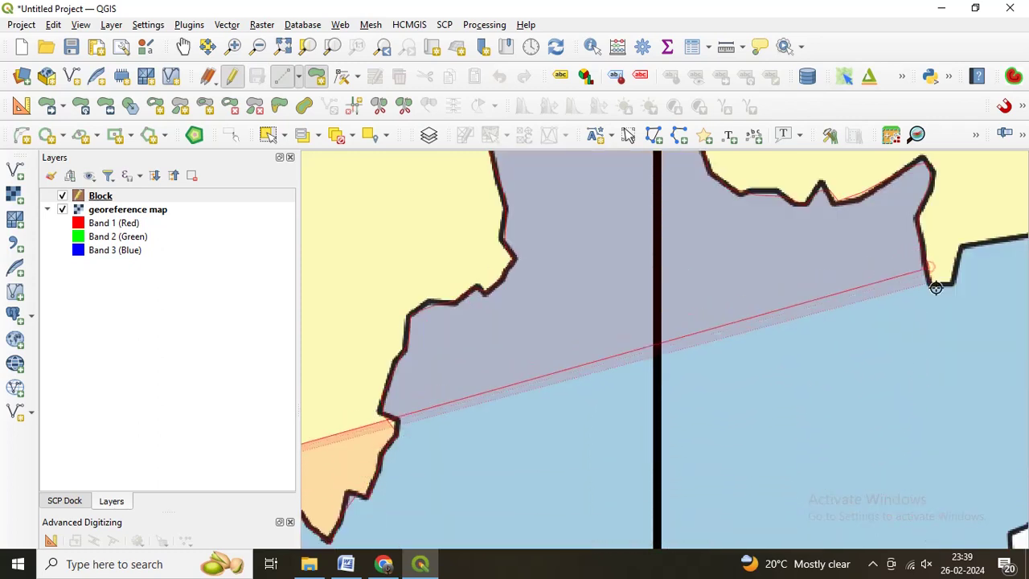
{"action": "left_click", "coordinate": [961, 248]}
{"action": "key", "text": "Right"}
{"action": "key", "text": "Right"}
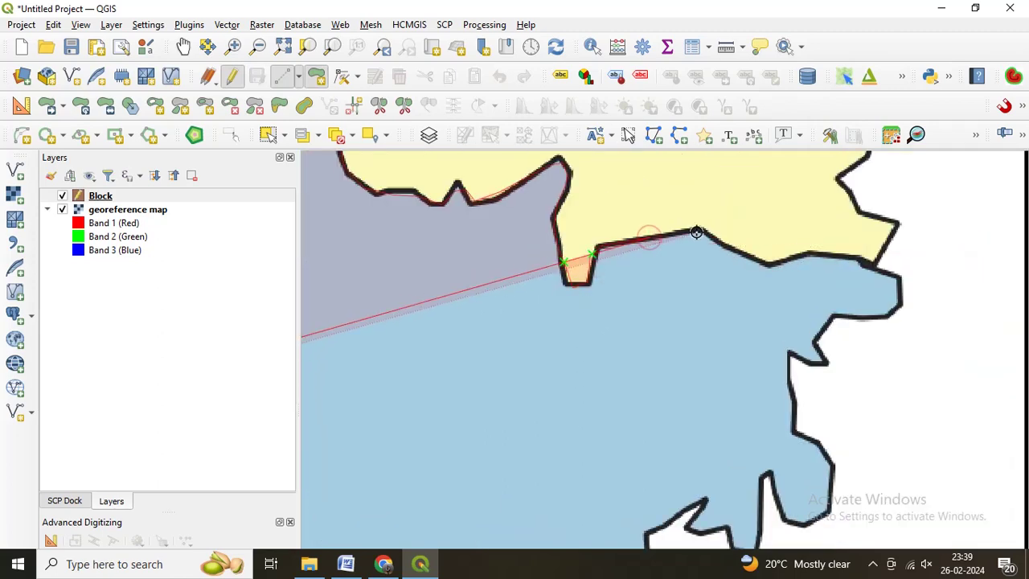
{"action": "key", "text": "BackSpace"}
{"action": "key", "text": "BackSpace"}
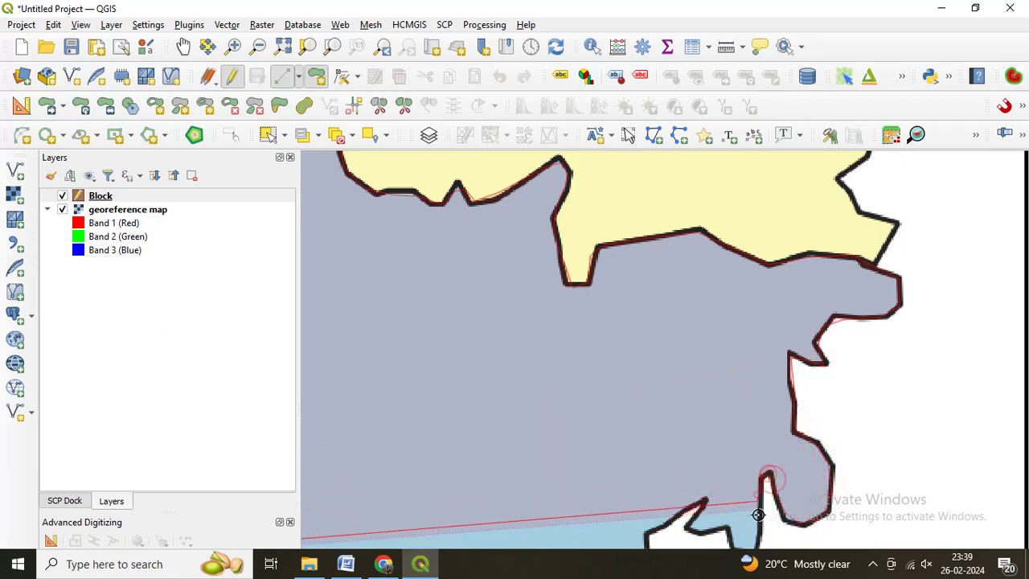
Trace the eastern boundary around the white inlet and the pointed spur east of the Ranaghat label.
{"action": "key", "text": "Down"}
{"action": "key", "text": "Down"}
{"action": "key", "text": "Down"}
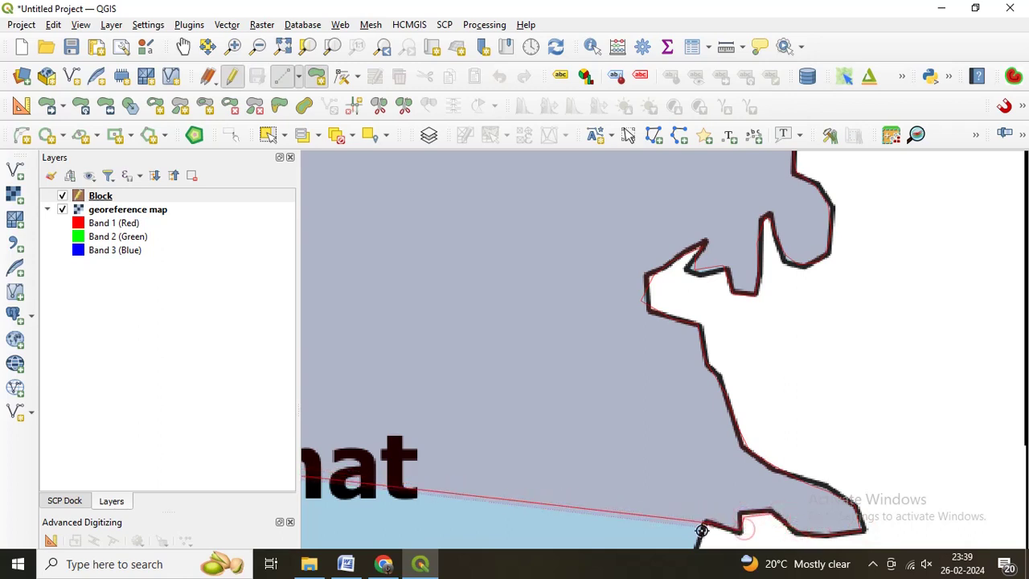
{"action": "key", "text": "Down"}
{"action": "key", "text": "Down"}
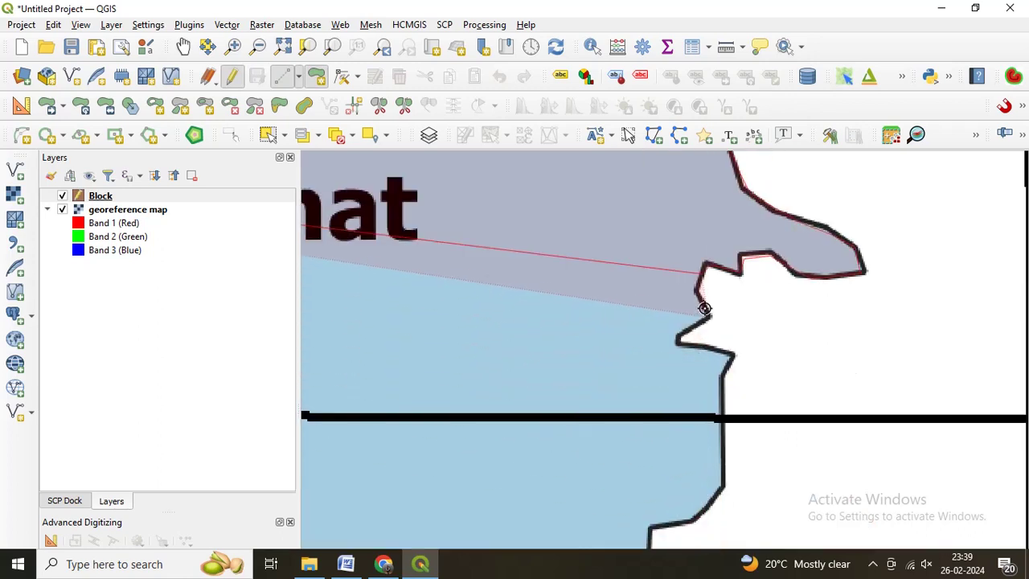
Continue the polygon down the eastern boundary across the 23°12'N line to the inward step below it.
{"action": "left_click", "coordinate": [738, 353]}
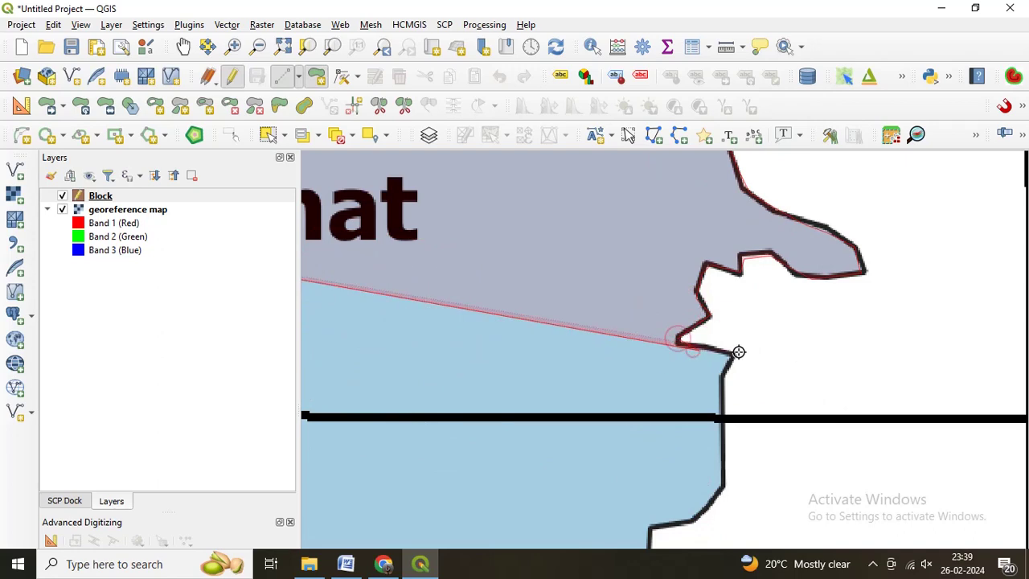
{"action": "left_click", "coordinate": [722, 386]}
{"action": "left_click", "coordinate": [723, 430]}
{"action": "left_click", "coordinate": [729, 474]}
{"action": "left_click", "coordinate": [707, 503]}
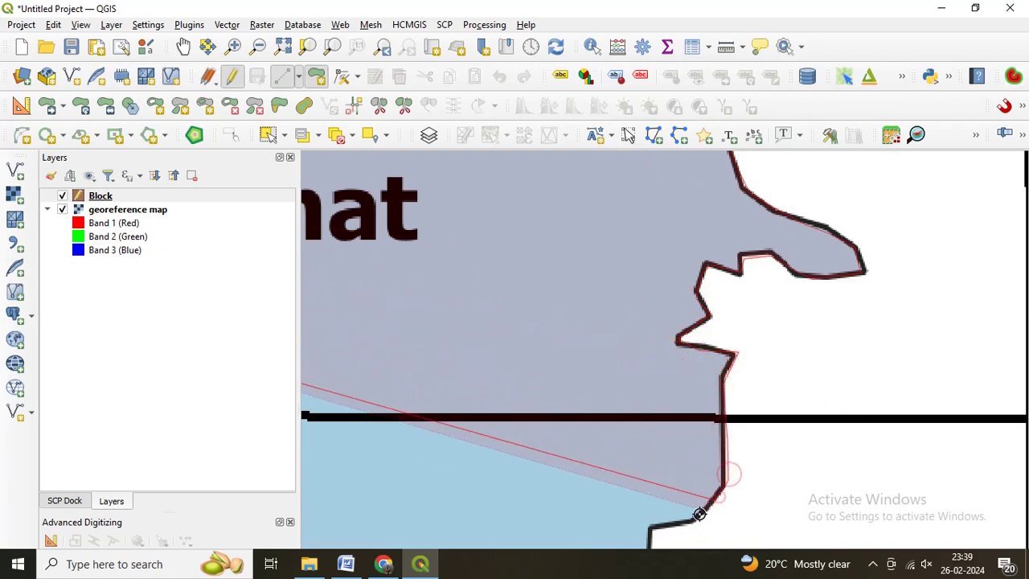
{"action": "left_click", "coordinate": [690, 520]}
{"action": "left_click", "coordinate": [650, 526]}
{"action": "key", "text": "Down"}
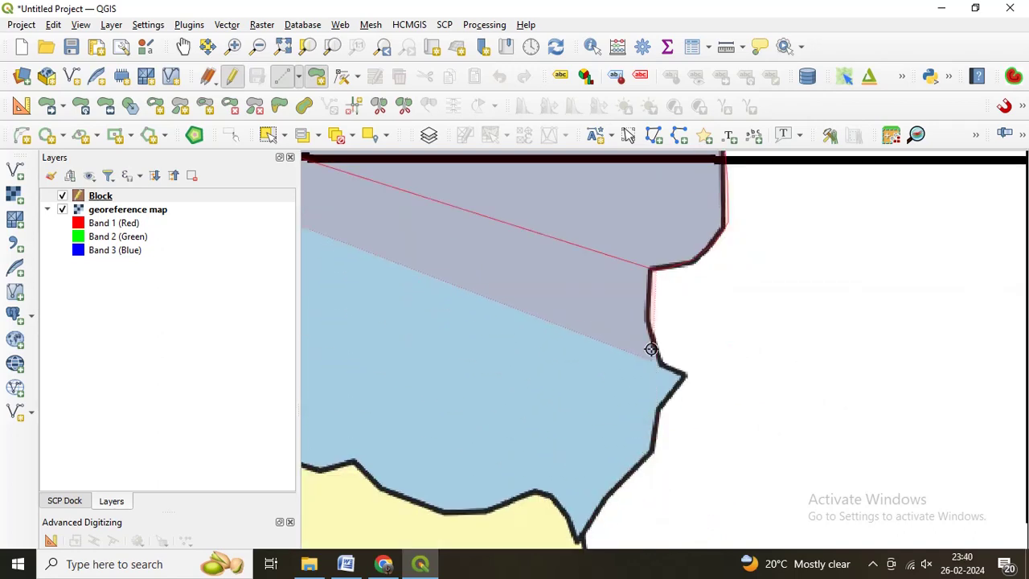
Trace the southeastern boundary around its small outward point and down to Ranaghat's southeastern tip.
{"action": "left_click", "coordinate": [648, 309]}
{"action": "left_click", "coordinate": [654, 351]}
{"action": "left_click", "coordinate": [685, 373]}
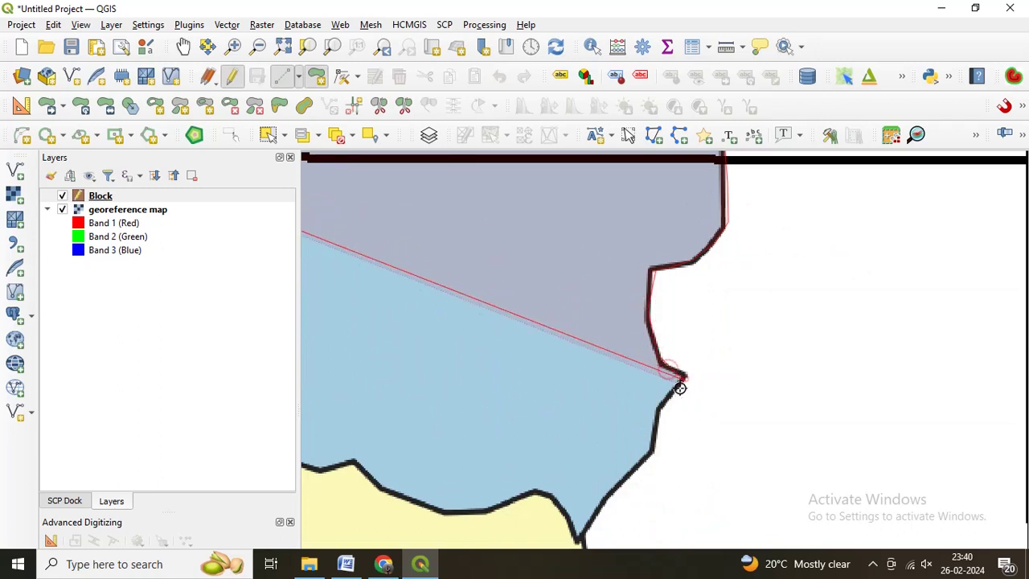
{"action": "left_click", "coordinate": [666, 406]}
{"action": "left_click", "coordinate": [652, 430]}
{"action": "left_click", "coordinate": [640, 462]}
{"action": "left_click", "coordinate": [580, 536]}
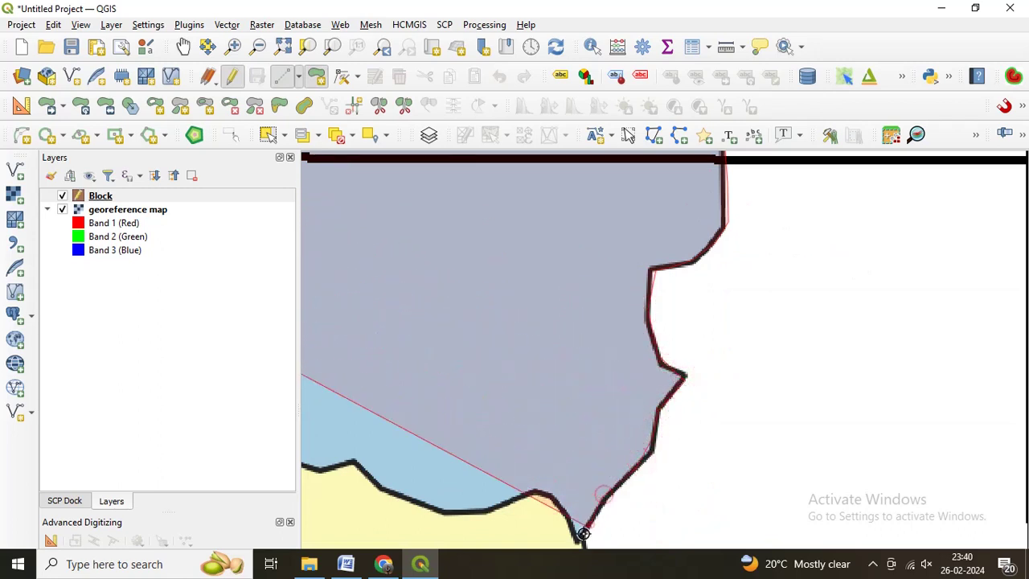
Trace the southern boundary west from Ranaghat's southeastern tip, over the small hump and along the dip beside it.
{"action": "left_click", "coordinate": [561, 511]}
{"action": "left_click", "coordinate": [537, 493]}
{"action": "left_click", "coordinate": [486, 508]}
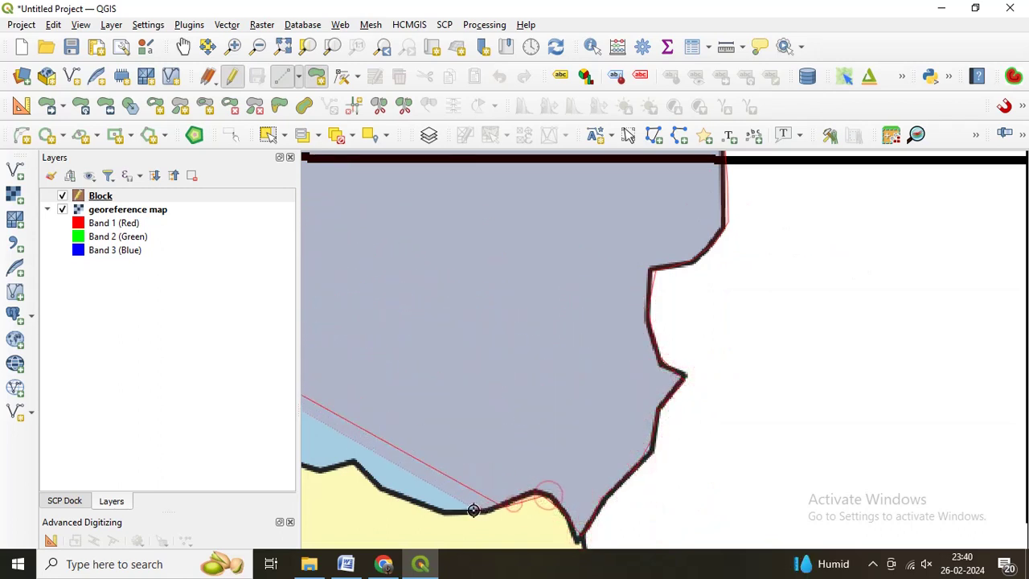
{"action": "left_click", "coordinate": [442, 512]}
{"action": "left_click", "coordinate": [383, 489]}
Continue the polygon west across the vertical grid line along the yellow area's upper edge to that area's western corner.
{"action": "key", "text": "Left"}
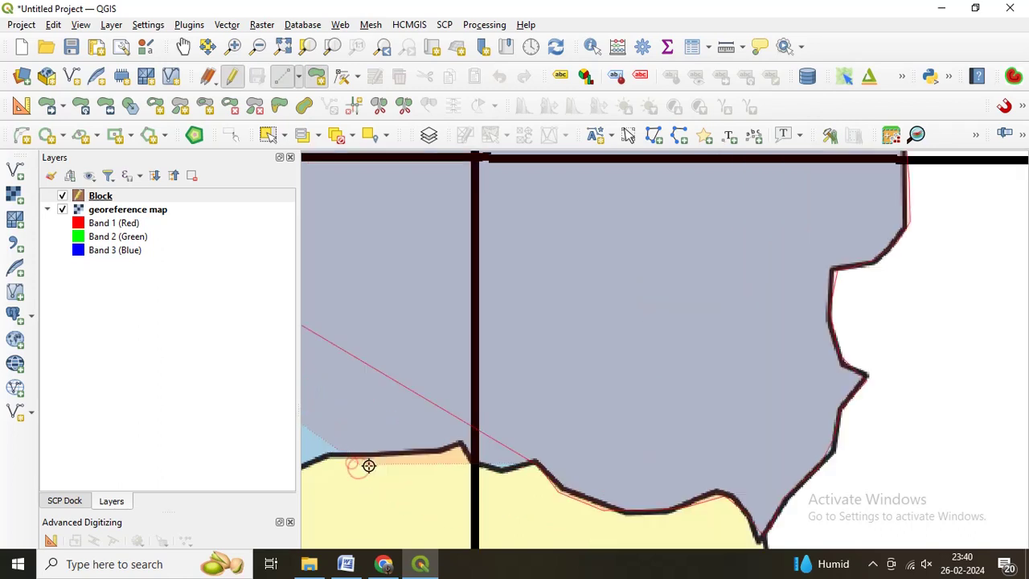
{"action": "key", "text": "Left"}
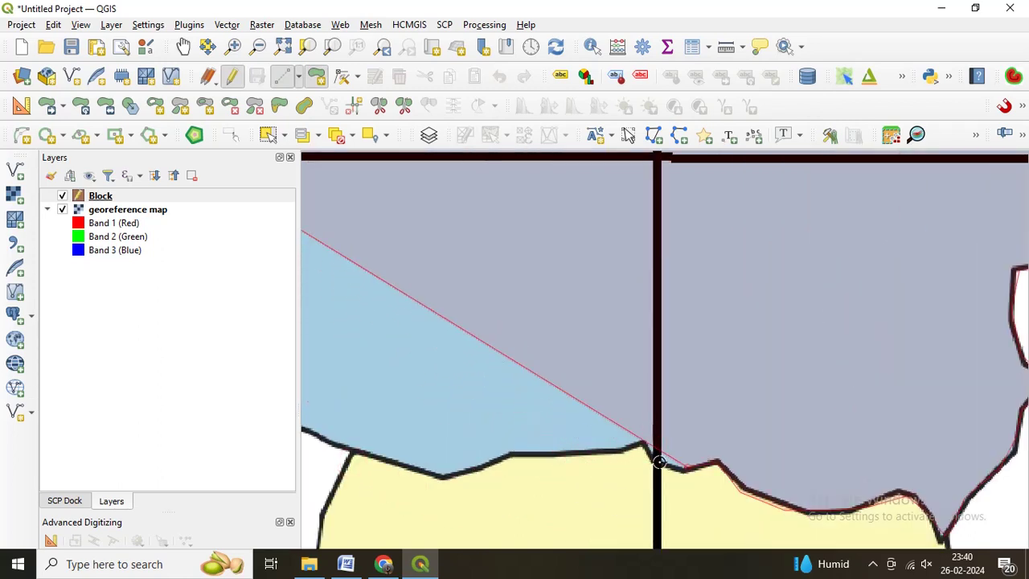
{"action": "left_click", "coordinate": [643, 447]}
{"action": "left_click", "coordinate": [605, 456]}
{"action": "left_click", "coordinate": [552, 459]}
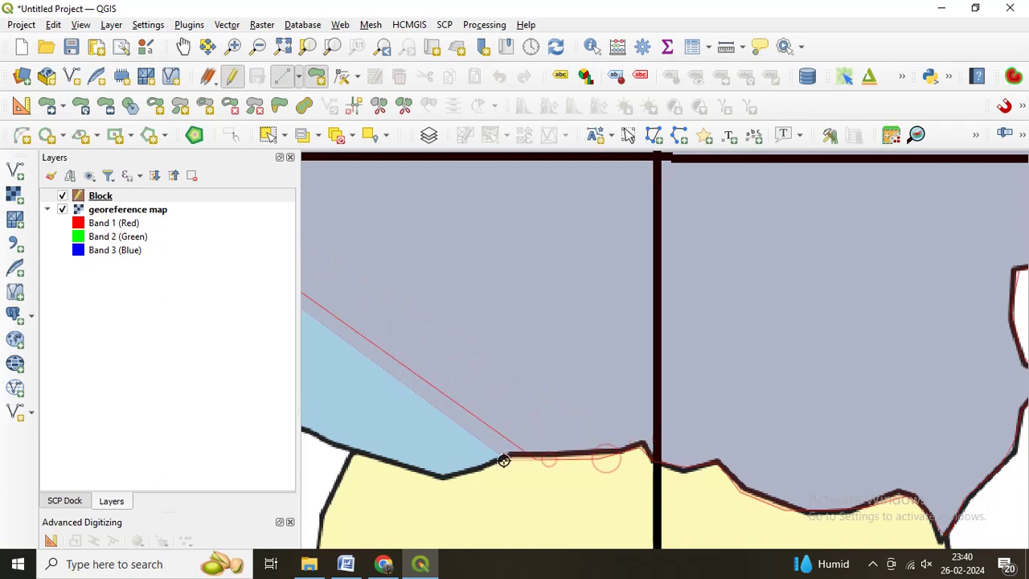
{"action": "left_click", "coordinate": [468, 474]}
{"action": "left_click", "coordinate": [427, 478]}
{"action": "left_click", "coordinate": [380, 464]}
Trace the outer southern edge west to Ranaghat's southwestern corner and around its short western side.
{"action": "key", "text": "Left"}
{"action": "key", "text": "Left"}
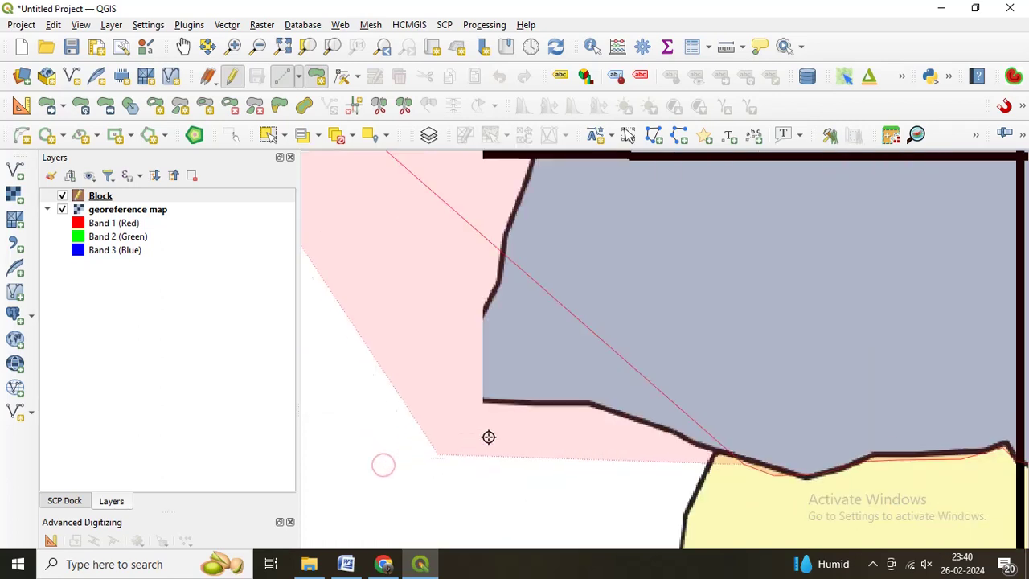
{"action": "left_click", "coordinate": [657, 430]}
{"action": "left_click", "coordinate": [619, 419]}
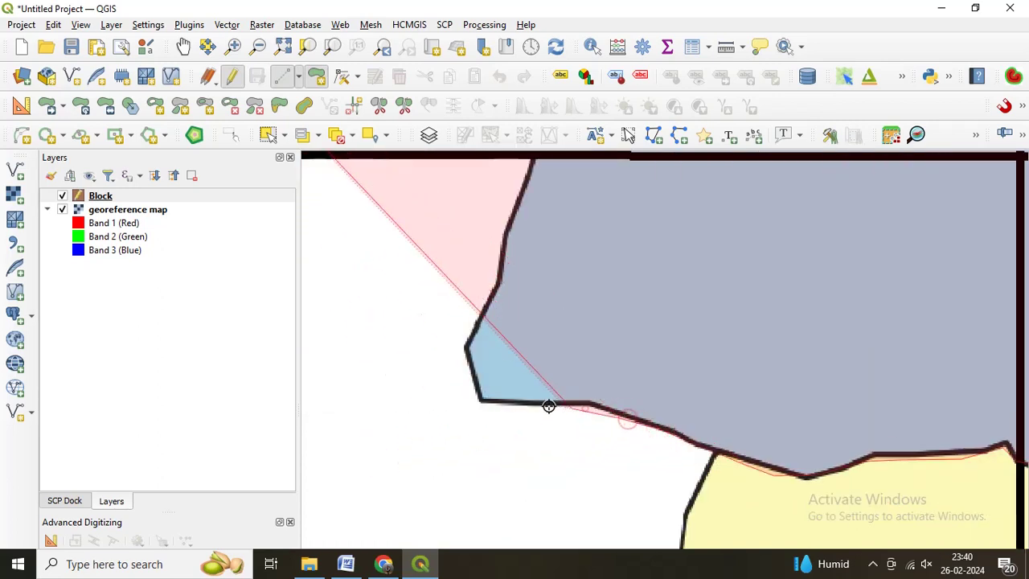
{"action": "left_click", "coordinate": [585, 407]}
{"action": "left_click", "coordinate": [528, 406]}
{"action": "left_click", "coordinate": [492, 401]}
{"action": "left_click", "coordinate": [474, 346]}
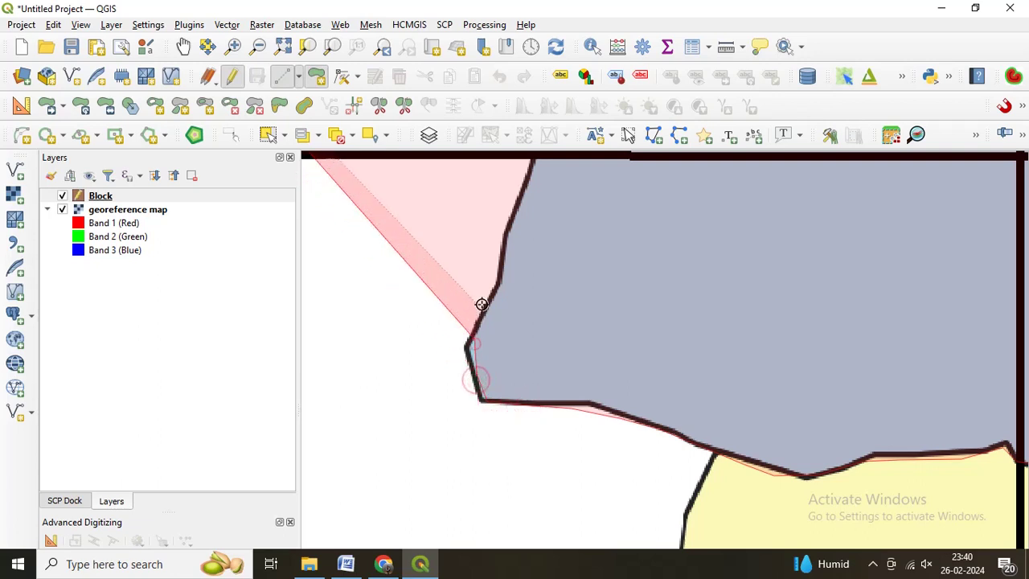
Trace the western boundary north across the horizontal grid line and around the upper edge of the white recess.
{"action": "left_click", "coordinate": [485, 292]}
{"action": "left_click", "coordinate": [512, 211]}
{"action": "key", "text": "Up"}
{"action": "key", "text": "Up"}
{"action": "left_click", "coordinate": [528, 415]}
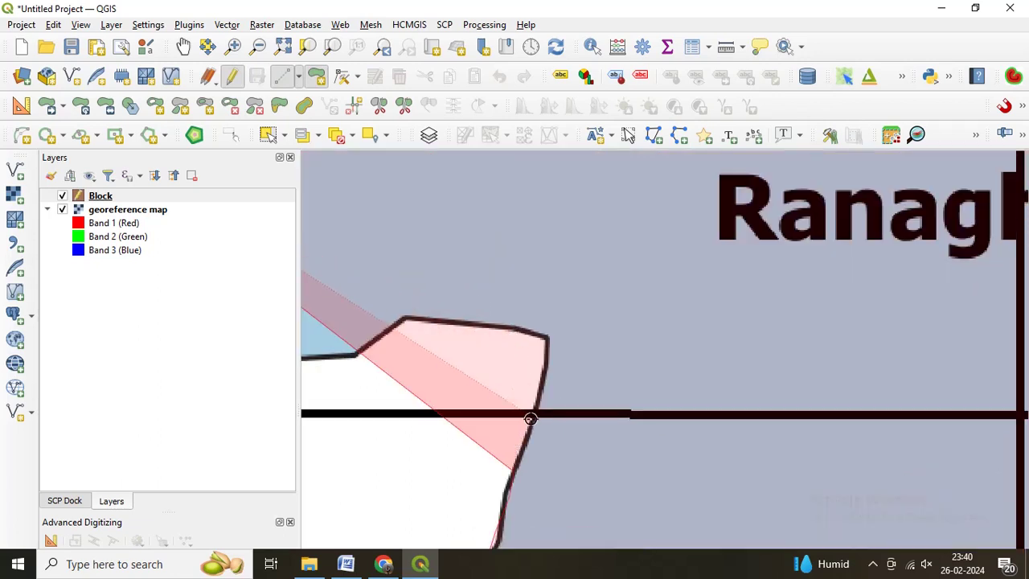
{"action": "left_click", "coordinate": [541, 361]}
{"action": "left_click", "coordinate": [542, 340]}
{"action": "left_click", "coordinate": [489, 324]}
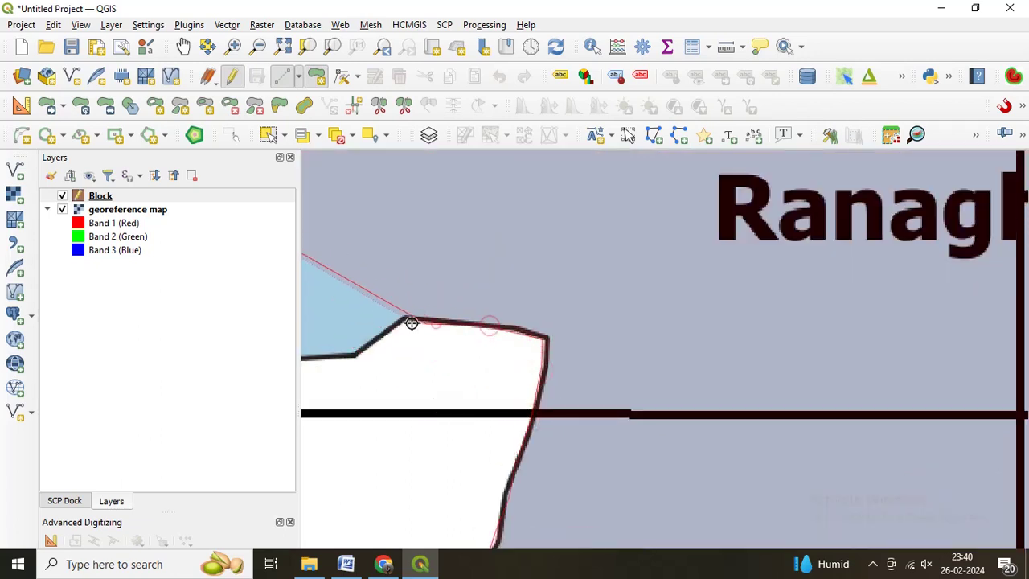
{"action": "left_click", "coordinate": [402, 320]}
Continue the polygon west across the next vertical grid line, around the western corner and up to the small inward notch.
{"action": "key", "text": "Left"}
{"action": "key", "text": "Left"}
{"action": "key", "text": "Left"}
{"action": "left_click", "coordinate": [738, 338]}
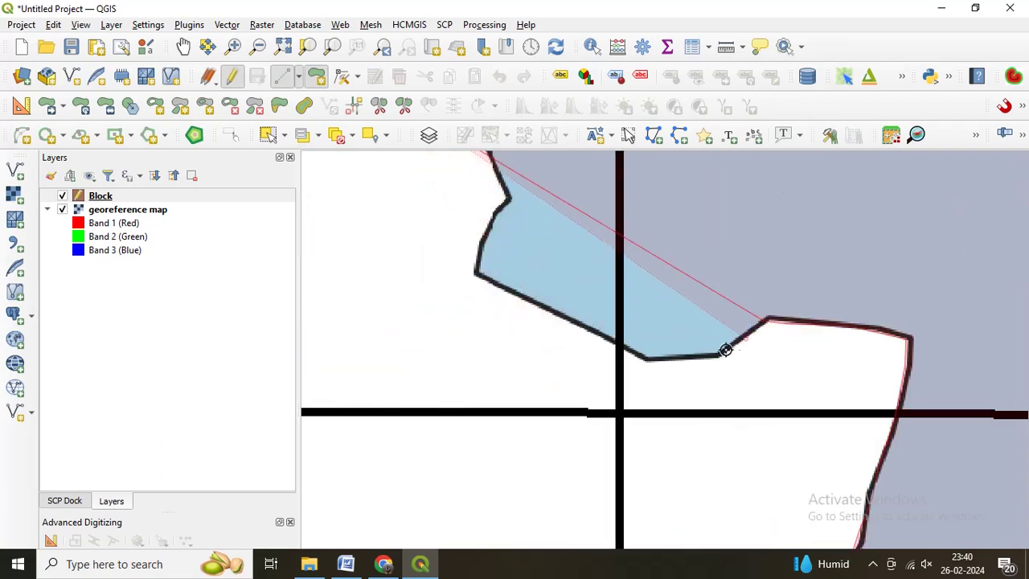
{"action": "left_click", "coordinate": [669, 355]}
{"action": "left_click", "coordinate": [532, 304]}
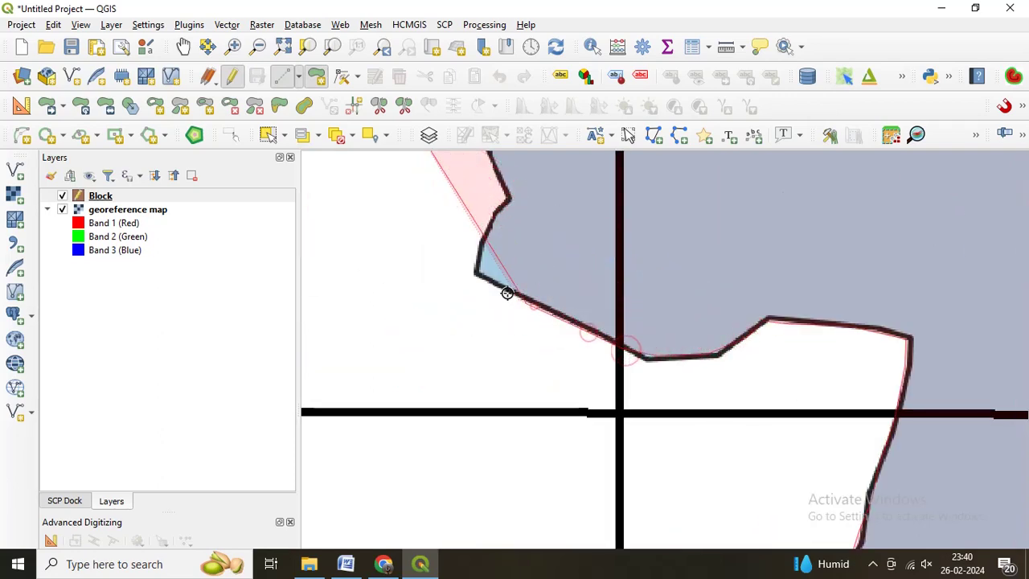
{"action": "left_click", "coordinate": [478, 271]}
{"action": "left_click", "coordinate": [480, 243]}
{"action": "left_click", "coordinate": [504, 208]}
Trace the remaining western boundary up to the lower western finger and finish the Ranaghat polygon.
{"action": "key", "text": "Up"}
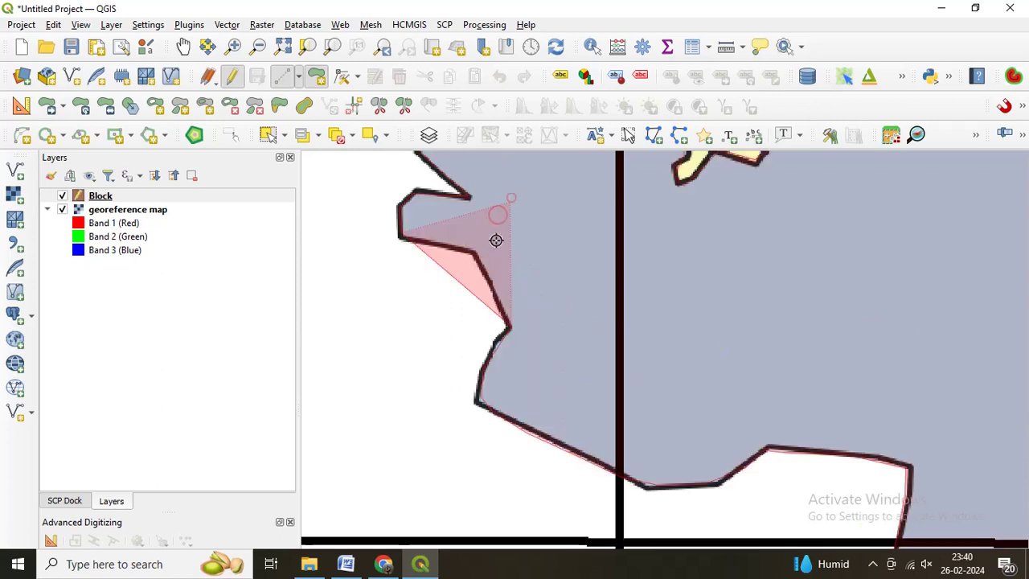
{"action": "key", "text": "Up"}
{"action": "left_click", "coordinate": [496, 420]}
{"action": "left_click", "coordinate": [471, 384]}
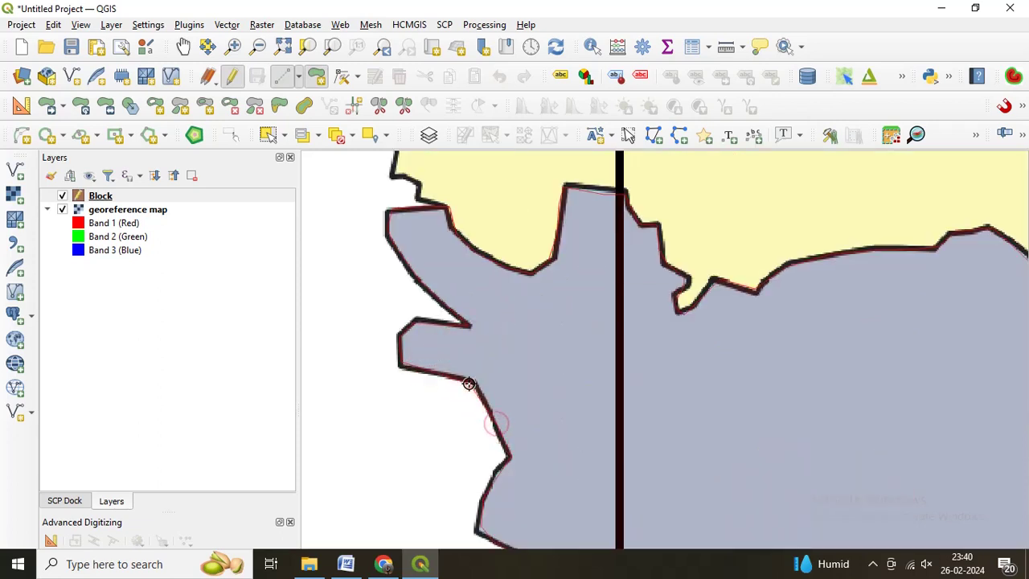
{"action": "right_click", "coordinate": [420, 373]}
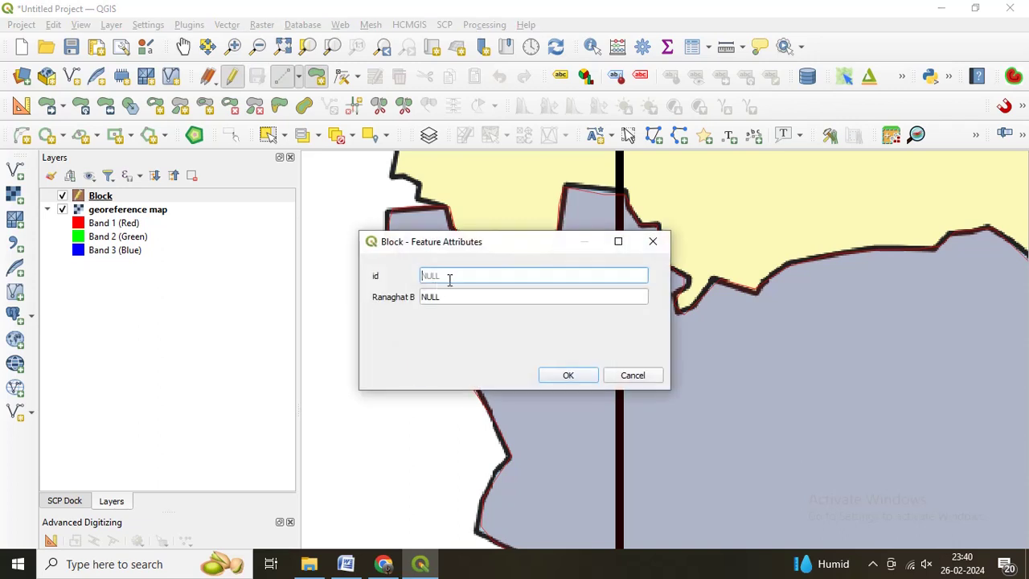
Give the new feature id 1 and the Ranaghat B value Ranaghat, and accept its attributes.
{"action": "type", "text": "1"}
{"action": "key", "text": "Tab"}
{"action": "type", "text": "R"}
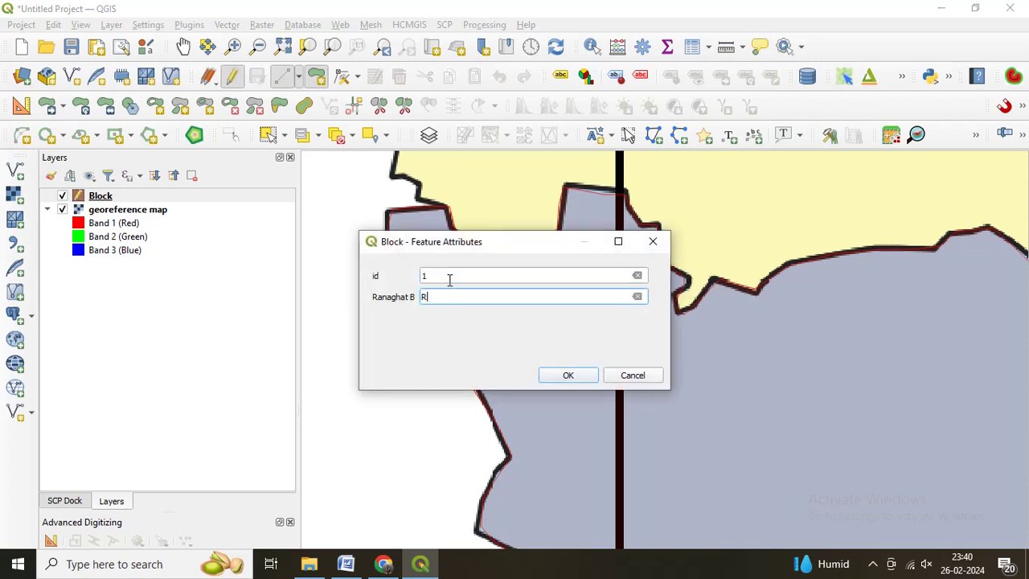
{"action": "type", "text": "anaghat"}
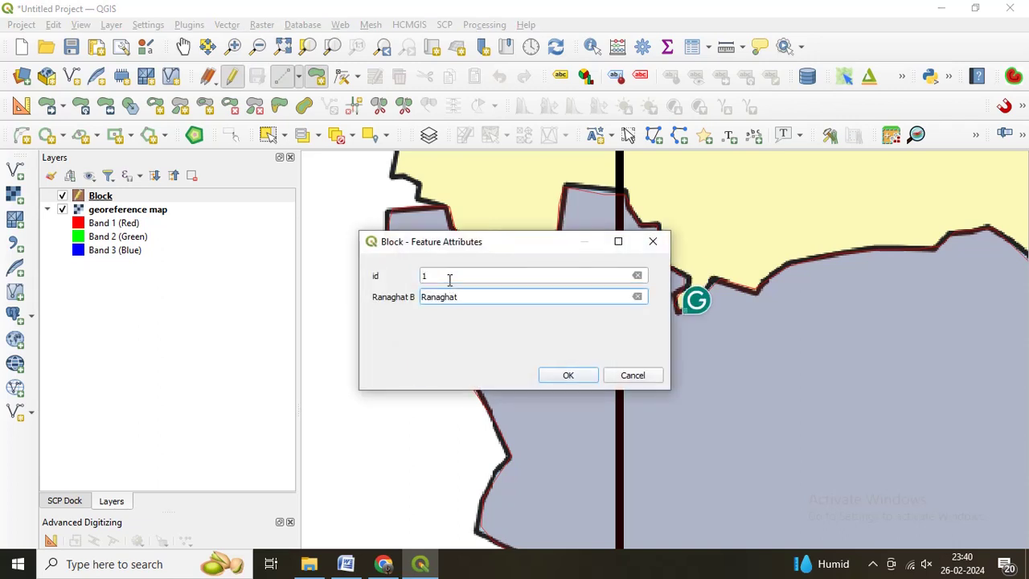
{"action": "left_click", "coordinate": [567, 376]}
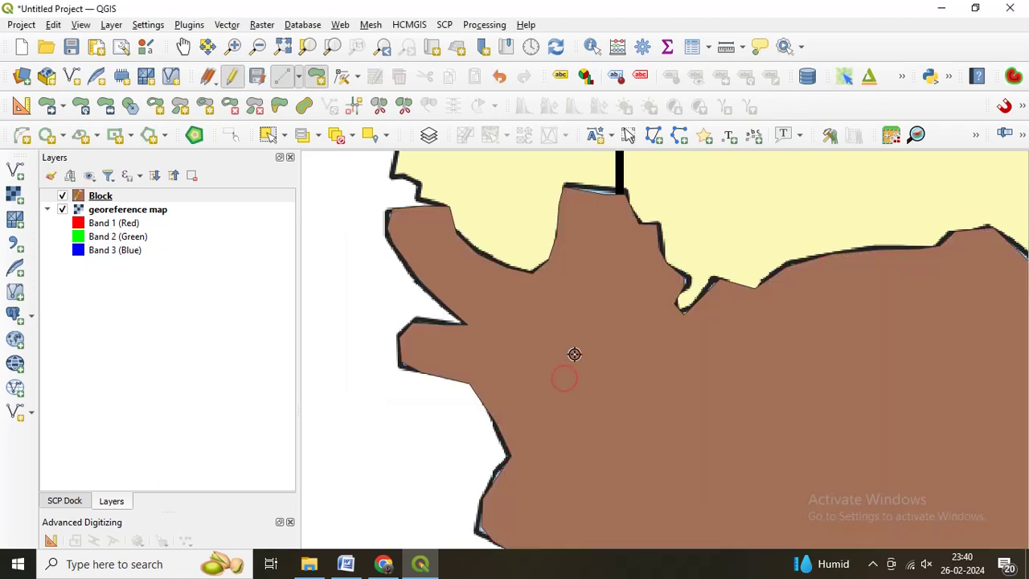
Save the edits of the Block layer and end its editing session.
{"action": "scroll", "coordinate": [574, 355], "scroll_direction": "down", "scroll_amount": 2}
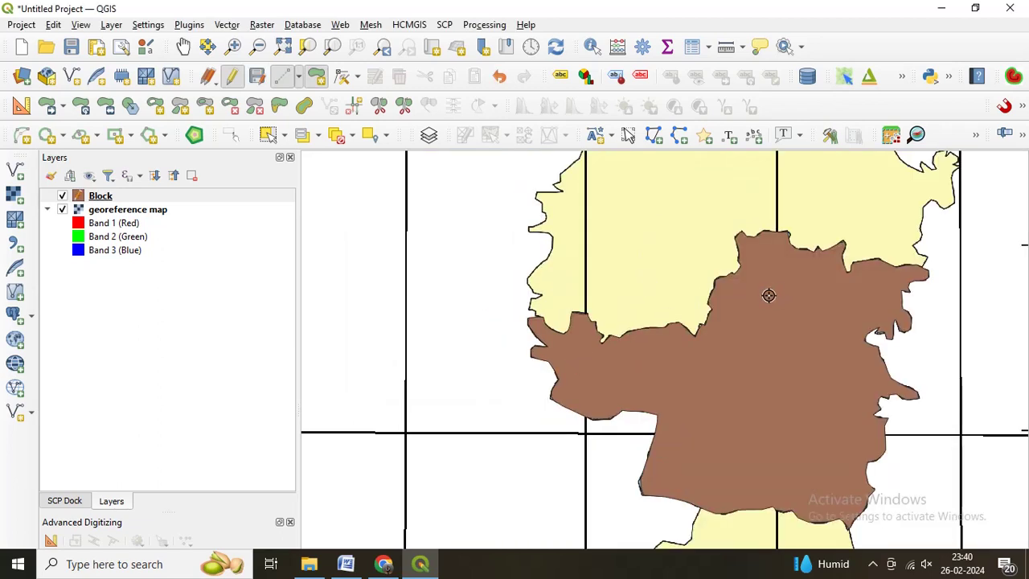
{"action": "left_click", "coordinate": [259, 81]}
{"action": "left_click", "coordinate": [230, 78]}
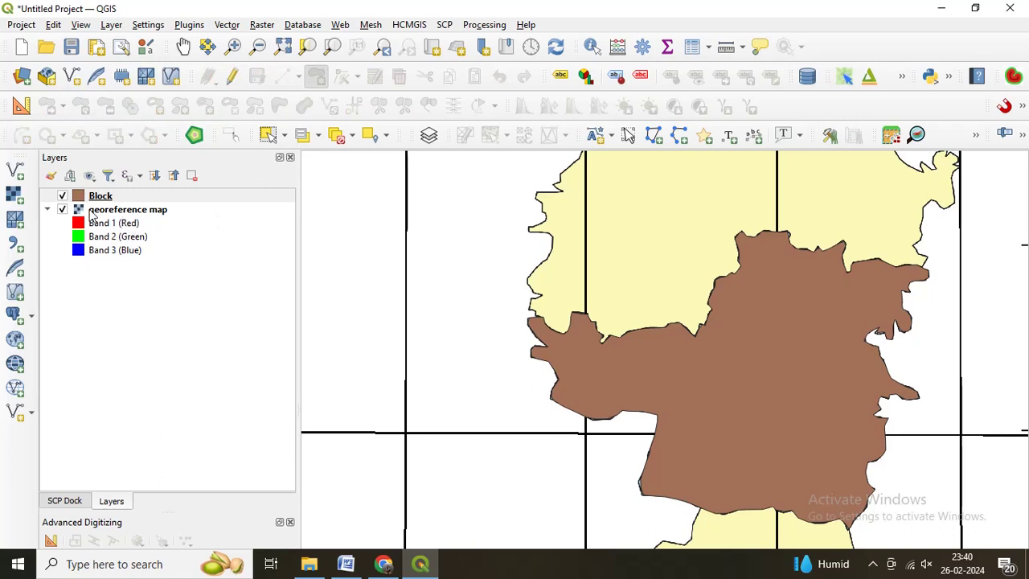
Hide the georeference map layer and centre the Ranaghat polygon in the map view.
{"action": "left_click", "coordinate": [62, 210]}
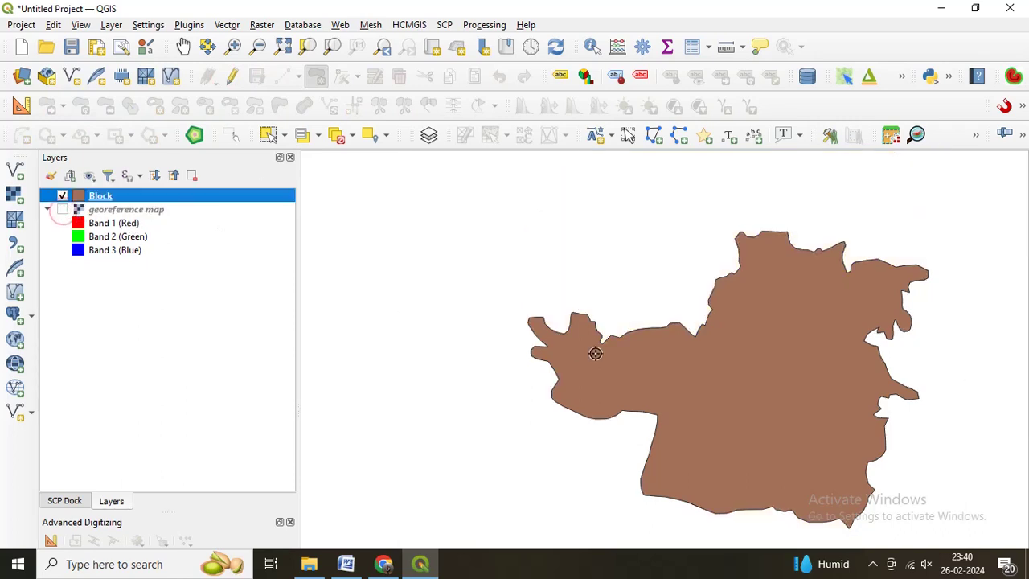
{"action": "left_click", "coordinate": [183, 46]}
{"action": "left_click_drag", "start_coordinate": [758, 452], "coordinate": [679, 402]}
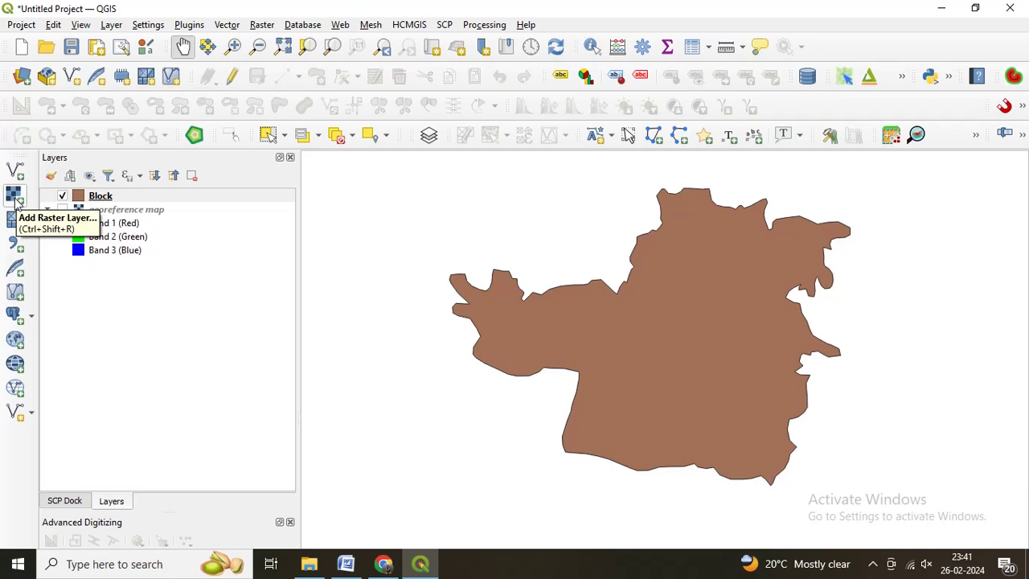
Start adding a raster layer from file and browse for its dataset.
{"action": "left_click", "coordinate": [110, 24]}
{"action": "mouse_move", "coordinate": [131, 81]}
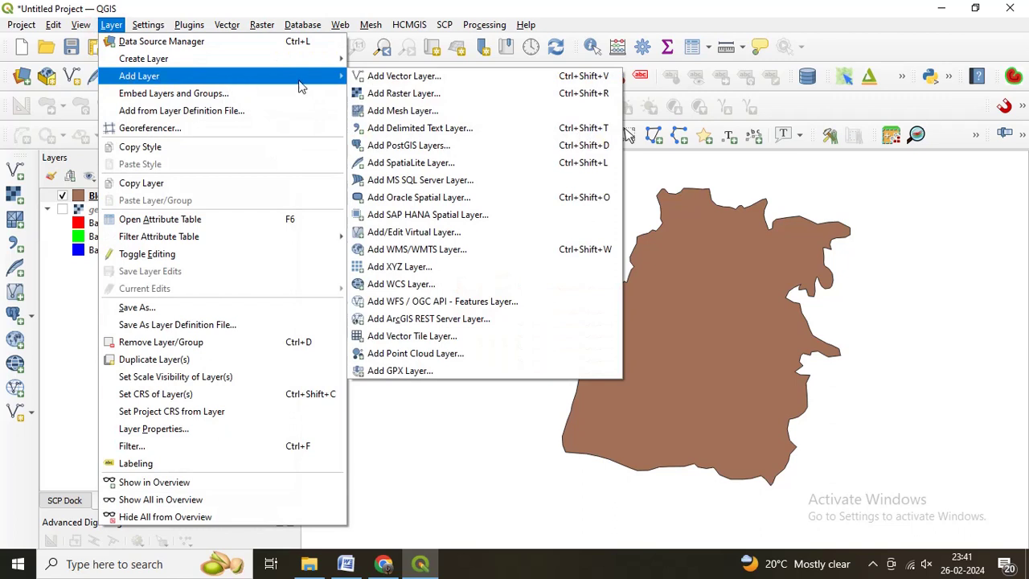
{"action": "left_click", "coordinate": [401, 94]}
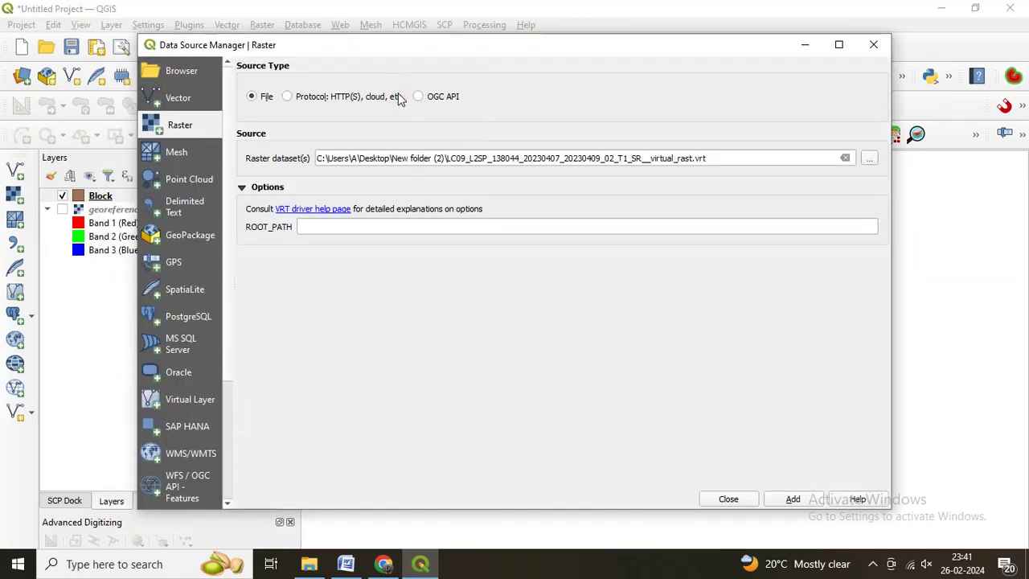
{"action": "left_click", "coordinate": [869, 164]}
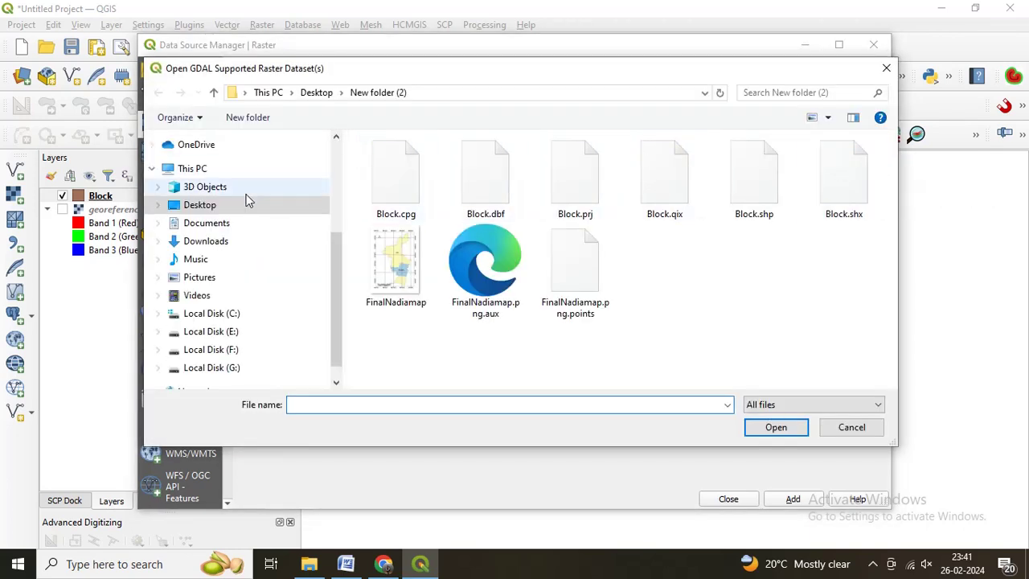
Search Local Disk (F:) for "sate" and open the 2023 folder inside nadia district satellite image.
{"action": "left_click", "coordinate": [211, 349]}
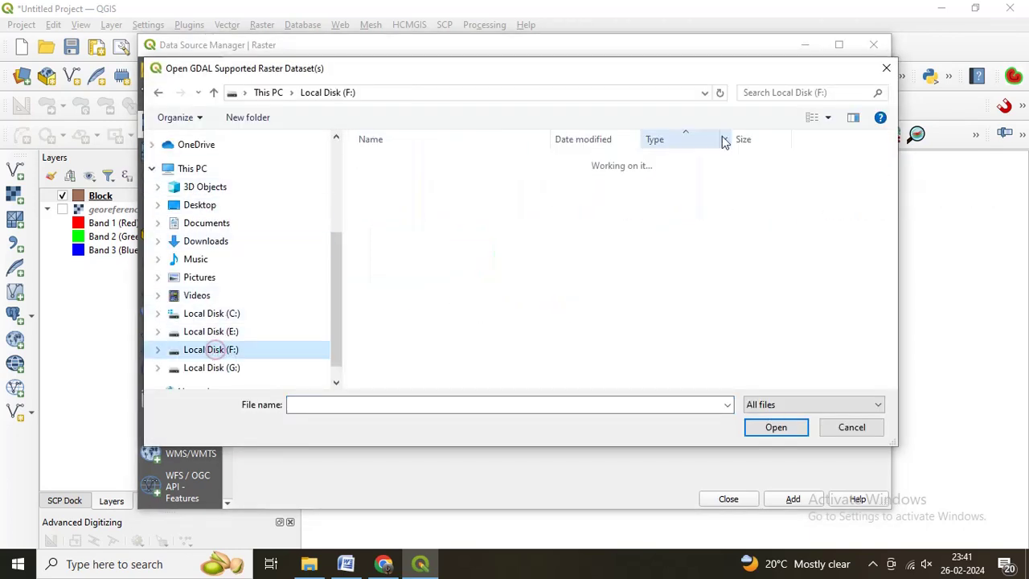
{"action": "left_click", "coordinate": [759, 90]}
{"action": "type", "text": "sate"}
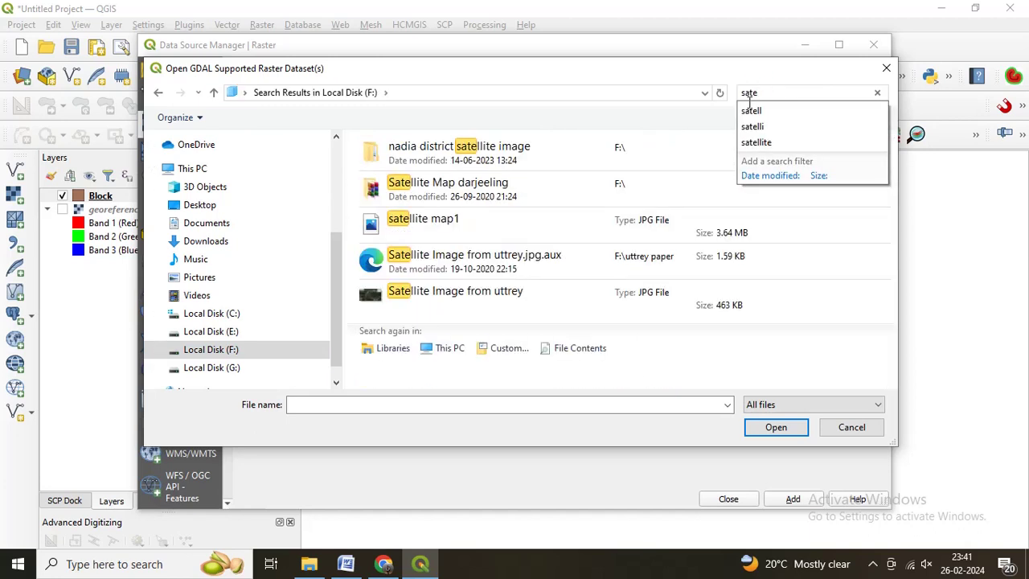
{"action": "left_click", "coordinate": [517, 161]}
{"action": "double_click", "coordinate": [517, 161]}
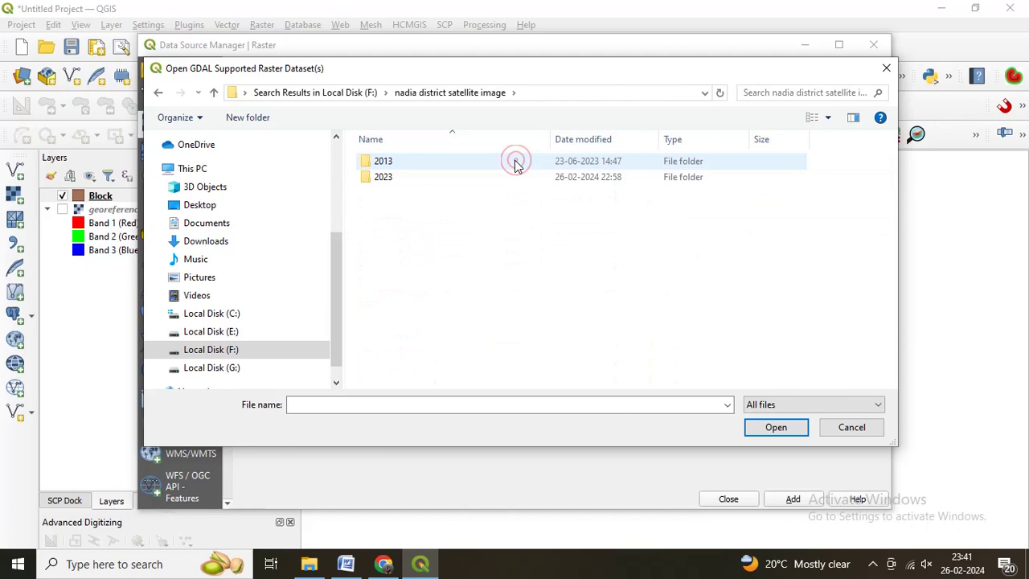
{"action": "left_click", "coordinate": [418, 184]}
{"action": "double_click", "coordinate": [418, 185]}
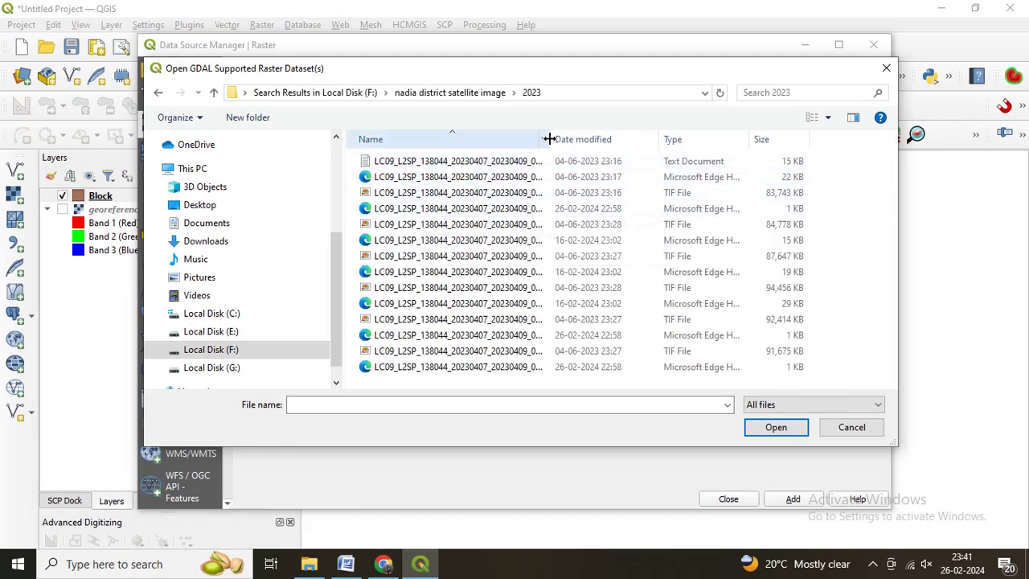
Widen the file name column, show the 2023 folder's files as large icons and look through the Landsat bands.
{"action": "left_click_drag", "start_coordinate": [549, 139], "coordinate": [625, 138]}
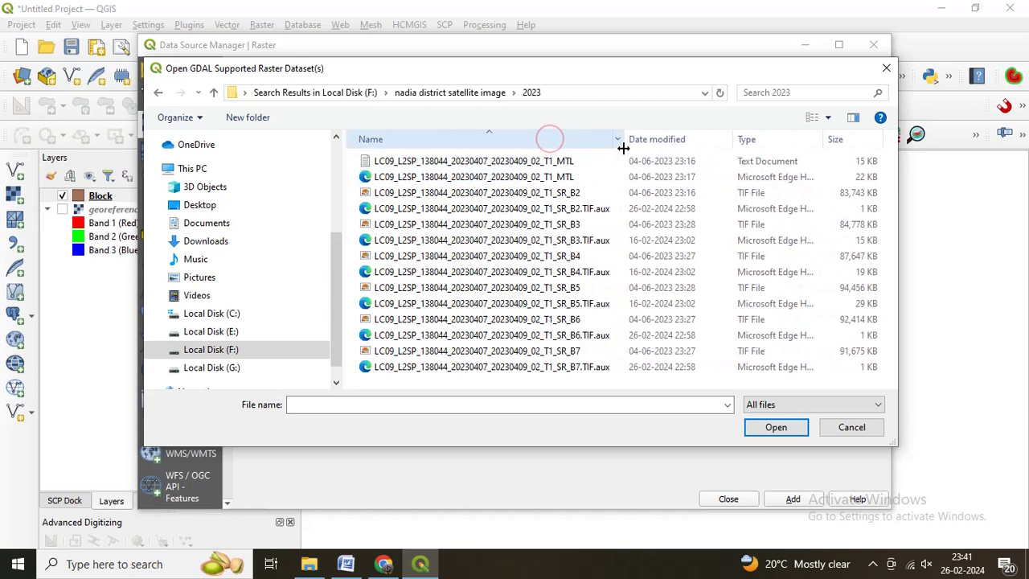
{"action": "left_click", "coordinate": [828, 117]}
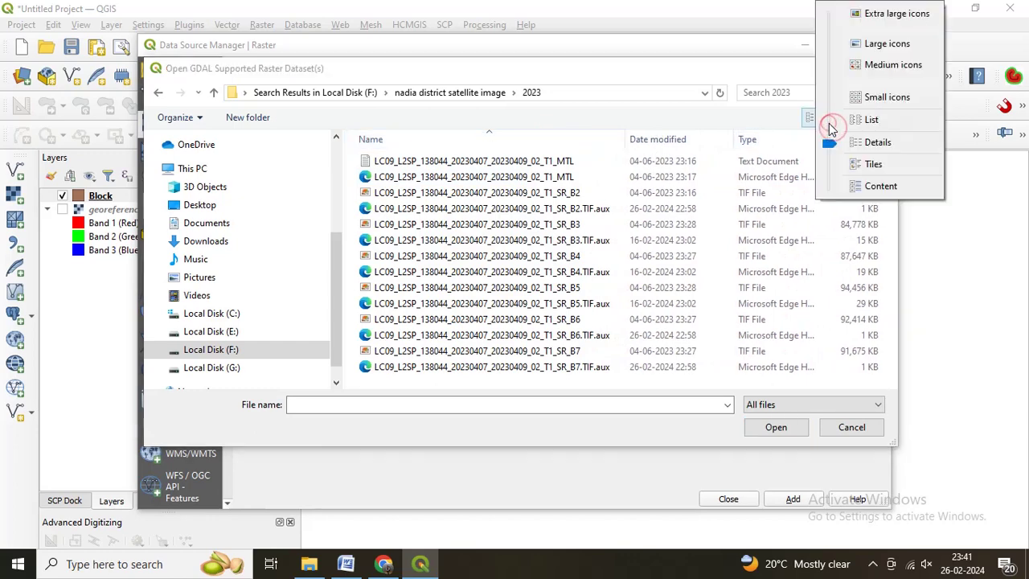
{"action": "left_click", "coordinate": [884, 65]}
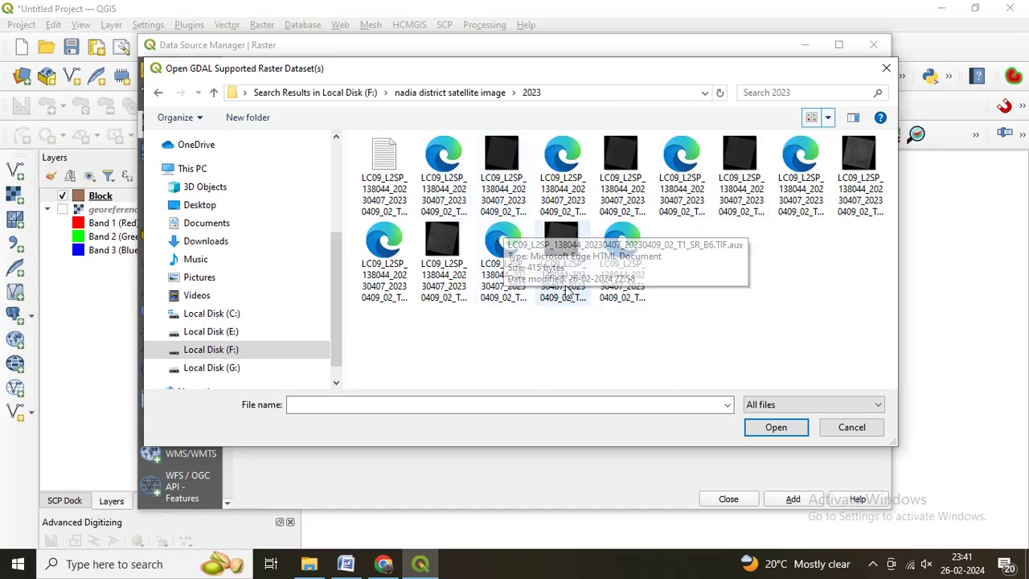
{"action": "left_click", "coordinate": [829, 119]}
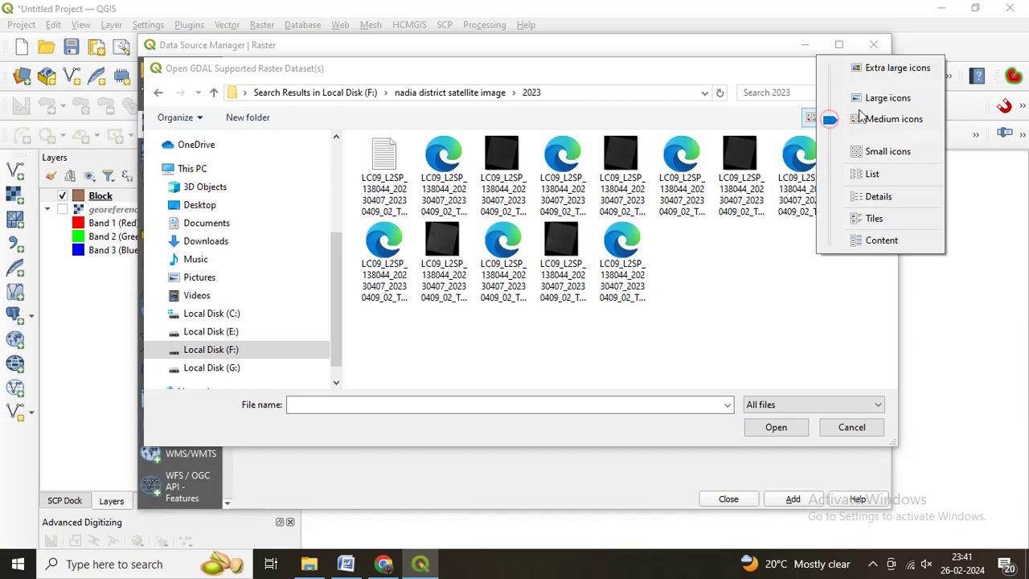
{"action": "left_click", "coordinate": [867, 96]}
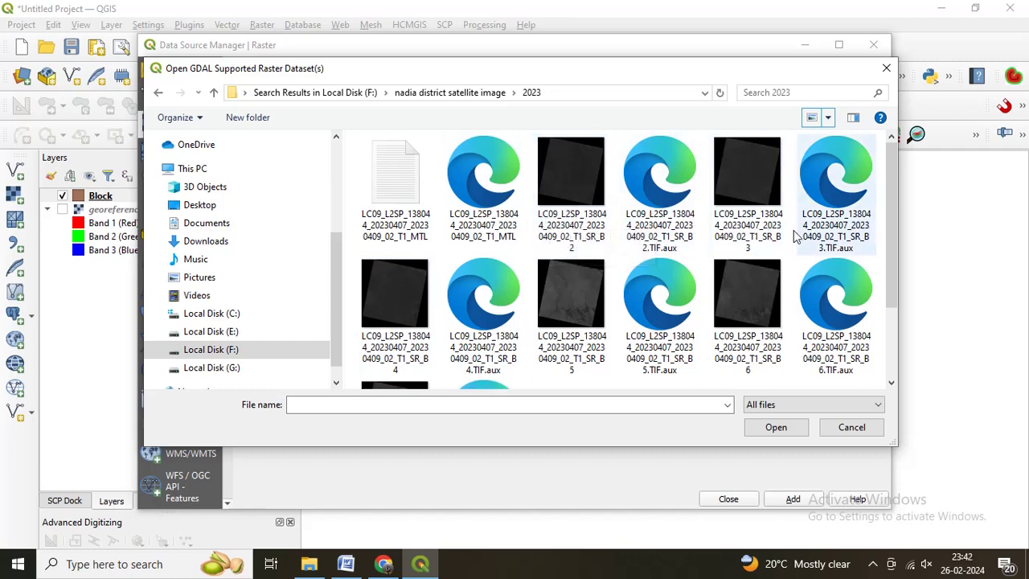
{"action": "scroll", "coordinate": [887, 248], "scroll_direction": "down", "scroll_amount": 2}
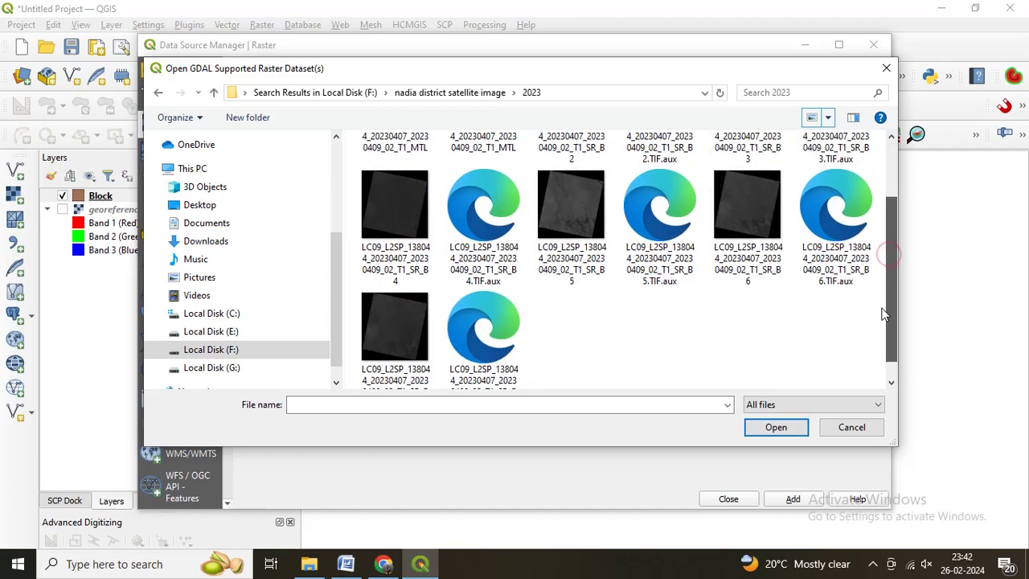
Switch to the Band Combination document in Microsoft Word and examine the Landsat 8 band names.
{"action": "left_click", "coordinate": [346, 564]}
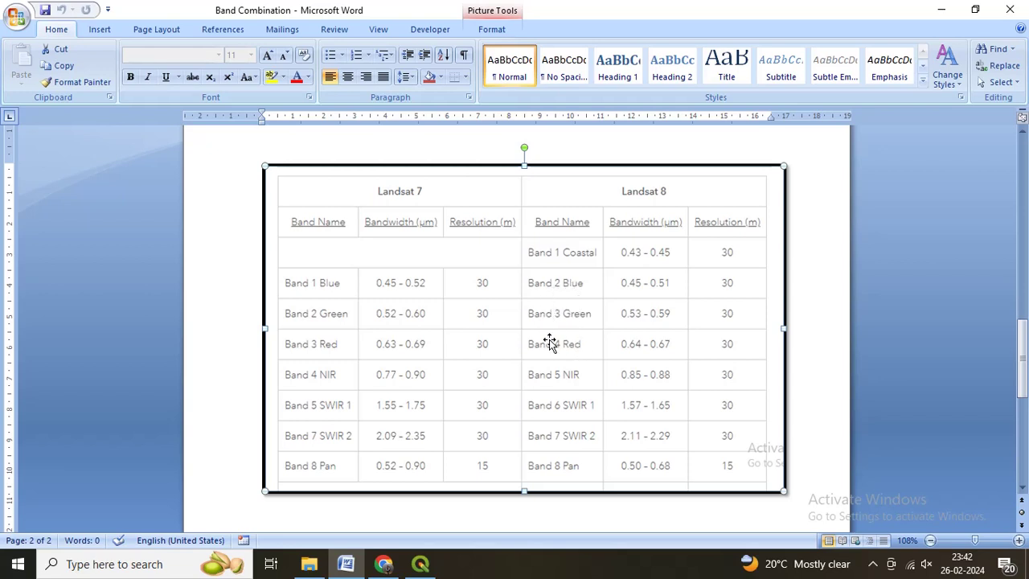
Switch back to QGIS and add the 2023 Landsat SR_B2, SR_B3 and SR_B4 files as raster layers.
{"action": "left_click", "coordinate": [418, 566]}
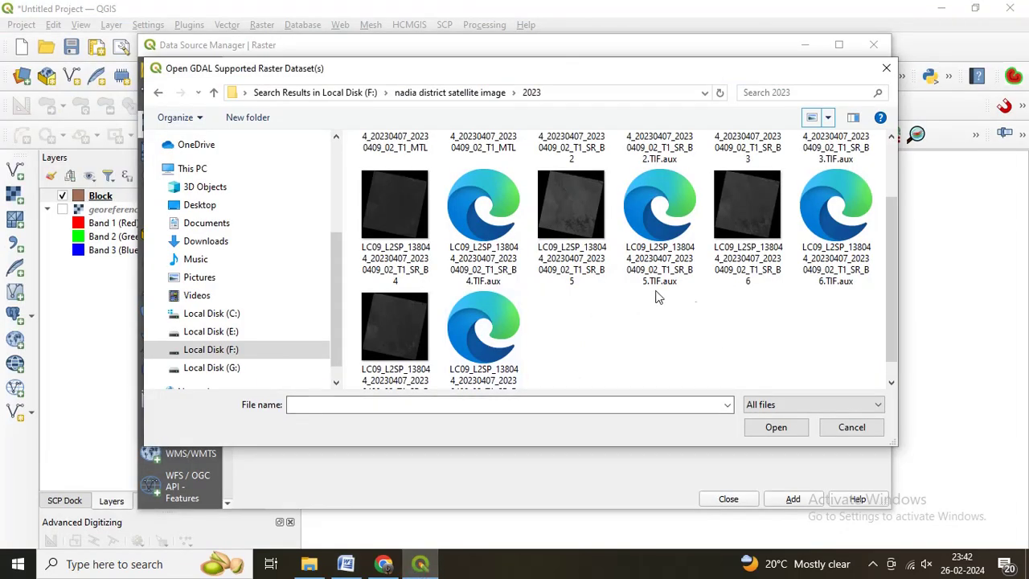
{"action": "left_click_drag", "start_coordinate": [888, 275], "coordinate": [886, 234]}
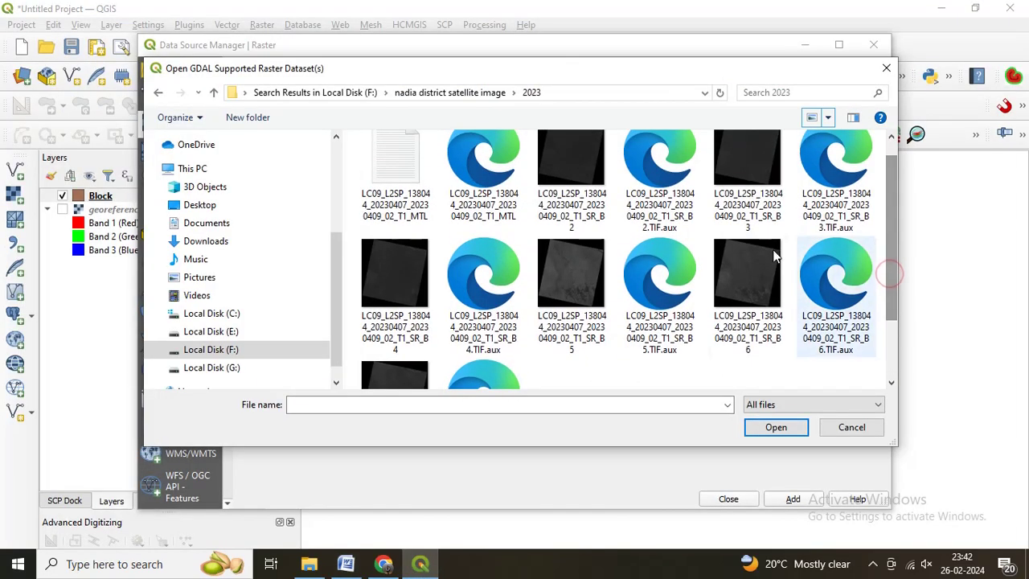
{"action": "left_click", "coordinate": [585, 221]}
{"action": "left_click", "coordinate": [728, 235], "text": "ctrl"}
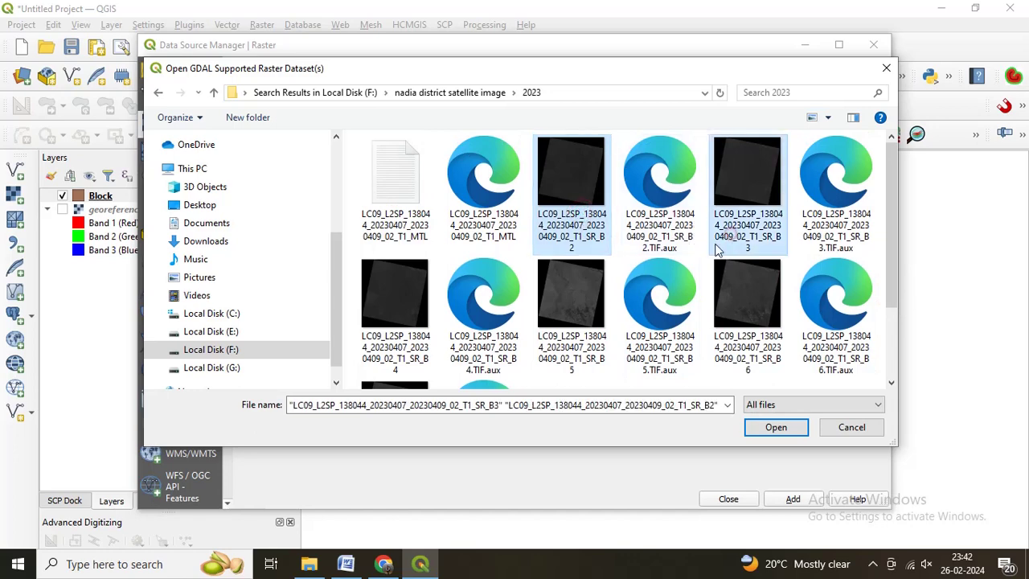
{"action": "left_click", "coordinate": [407, 353], "text": "ctrl"}
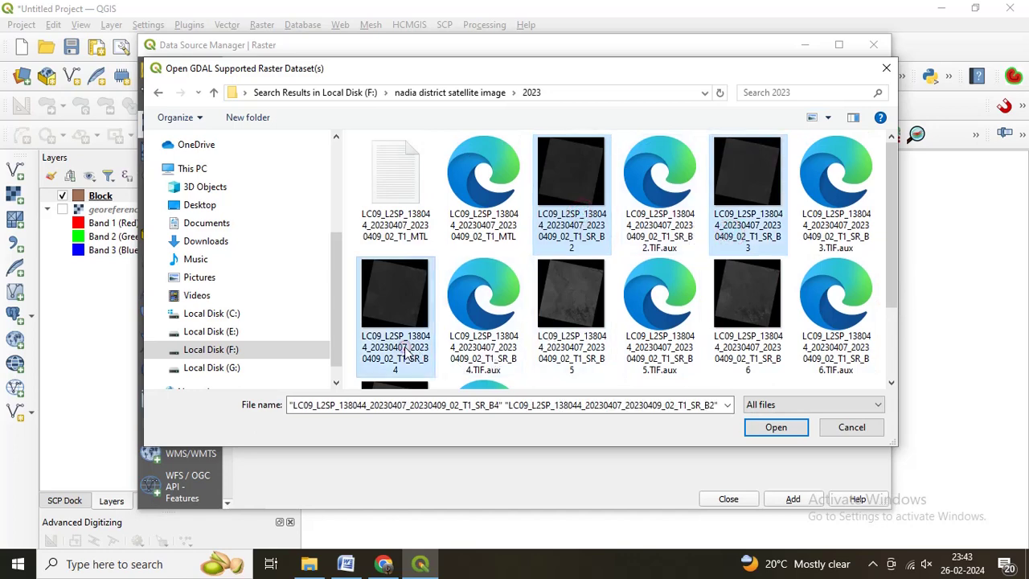
{"action": "left_click", "coordinate": [751, 430]}
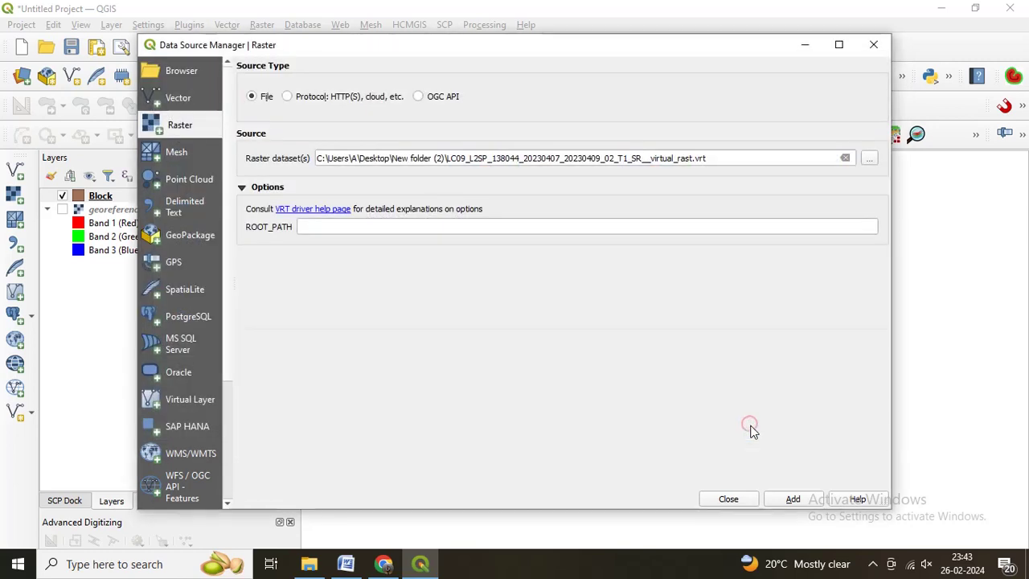
{"action": "left_click", "coordinate": [774, 498]}
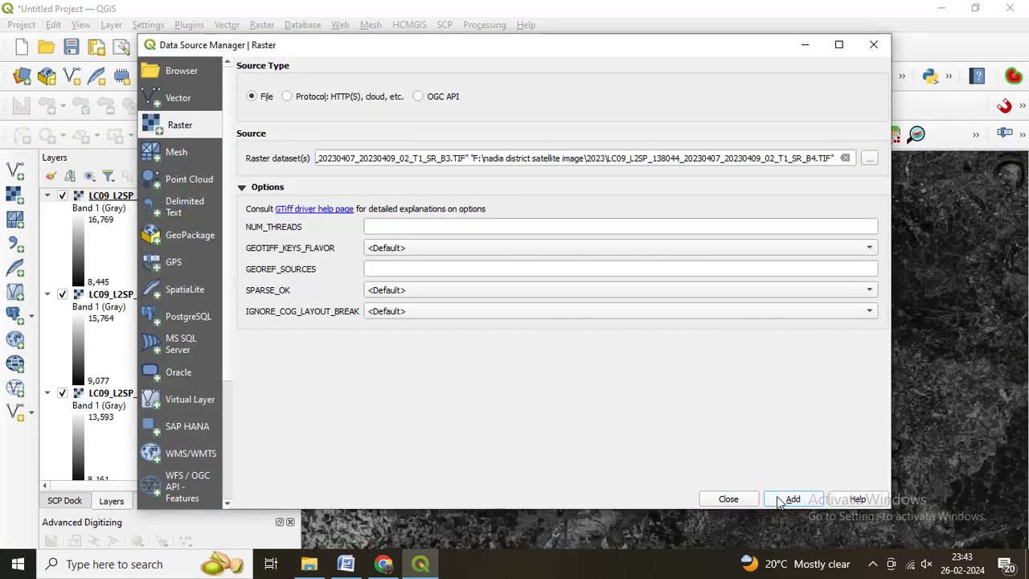
{"action": "left_click", "coordinate": [730, 499]}
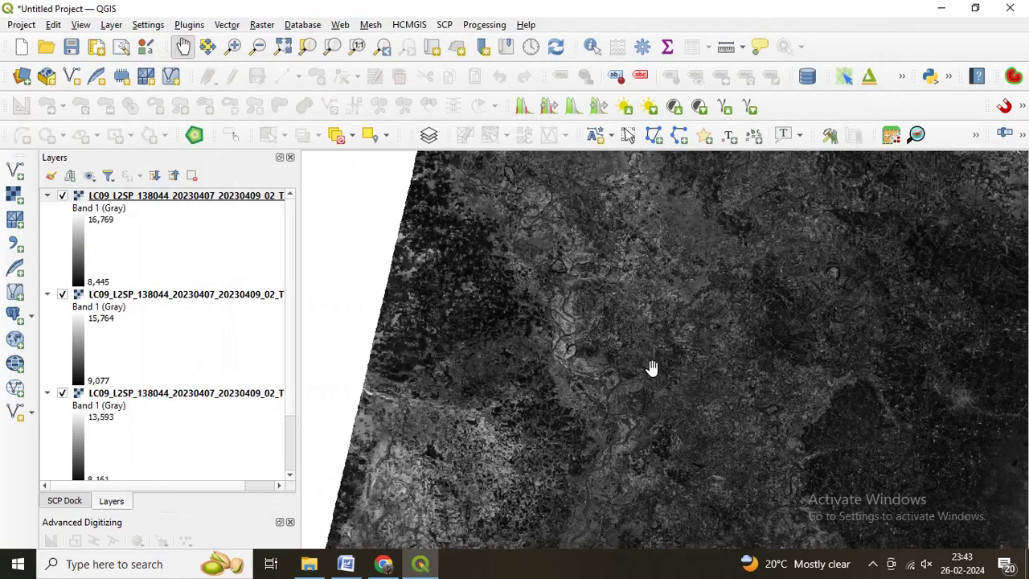
Bring the full Landsat scene into view and collapse the legends of the three band layers.
{"action": "left_click_drag", "start_coordinate": [652, 367], "coordinate": [578, 315]}
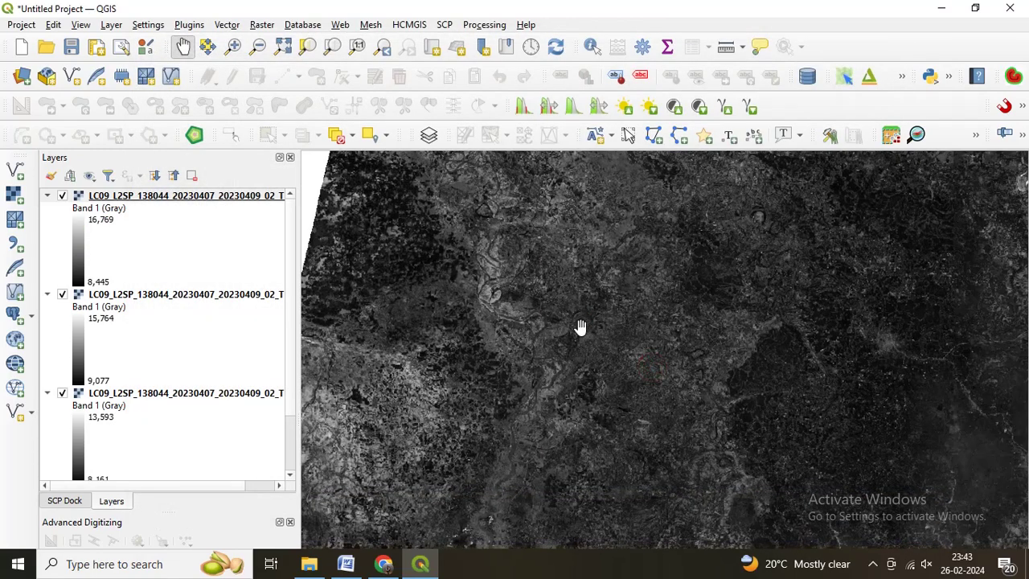
{"action": "scroll", "coordinate": [588, 325], "scroll_direction": "down", "scroll_amount": 3}
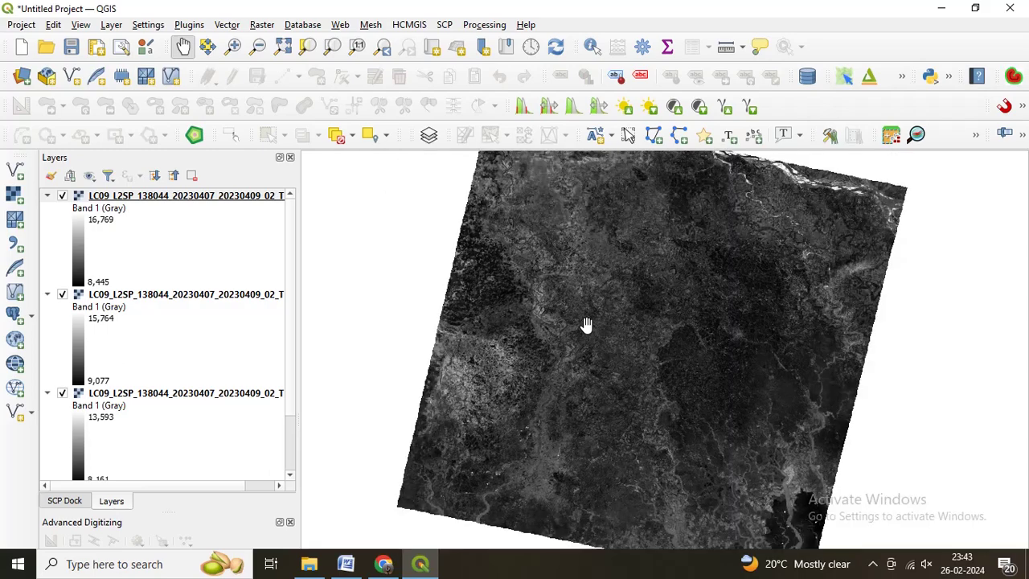
{"action": "left_click", "coordinate": [46, 195]}
{"action": "left_click", "coordinate": [47, 209]}
{"action": "left_click", "coordinate": [48, 223]}
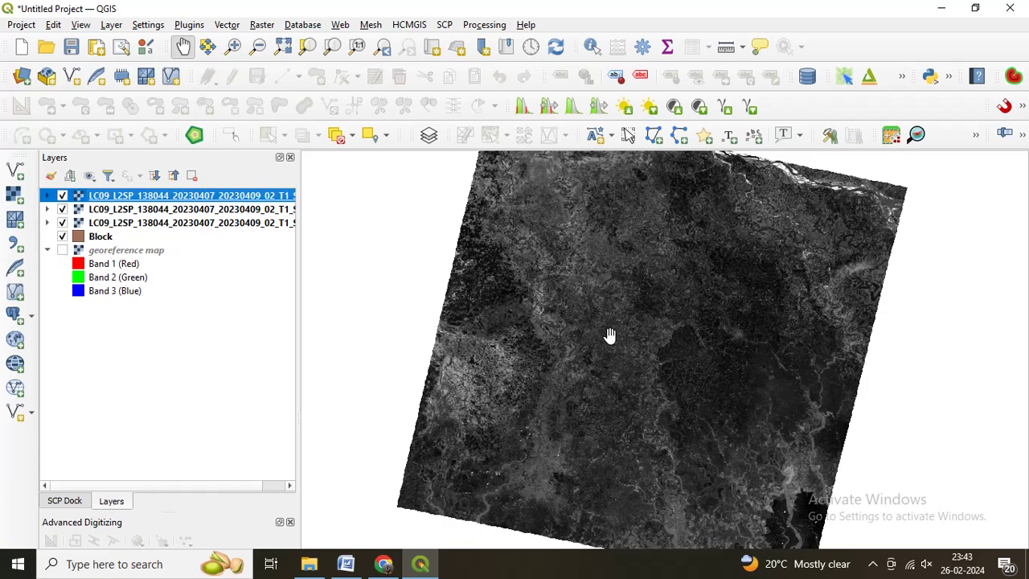
{"action": "left_click", "coordinate": [190, 25]}
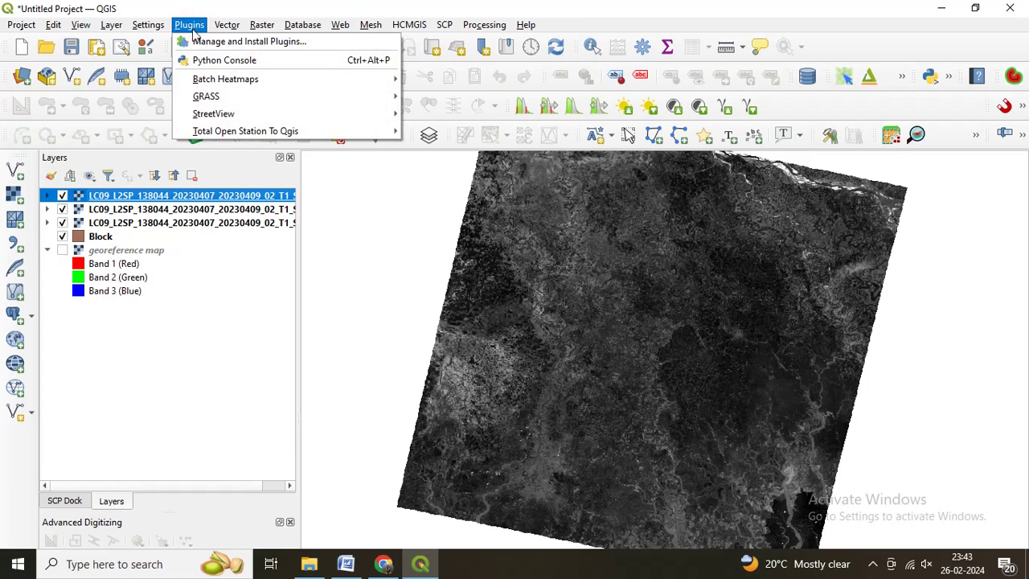
{"action": "left_click", "coordinate": [205, 44]}
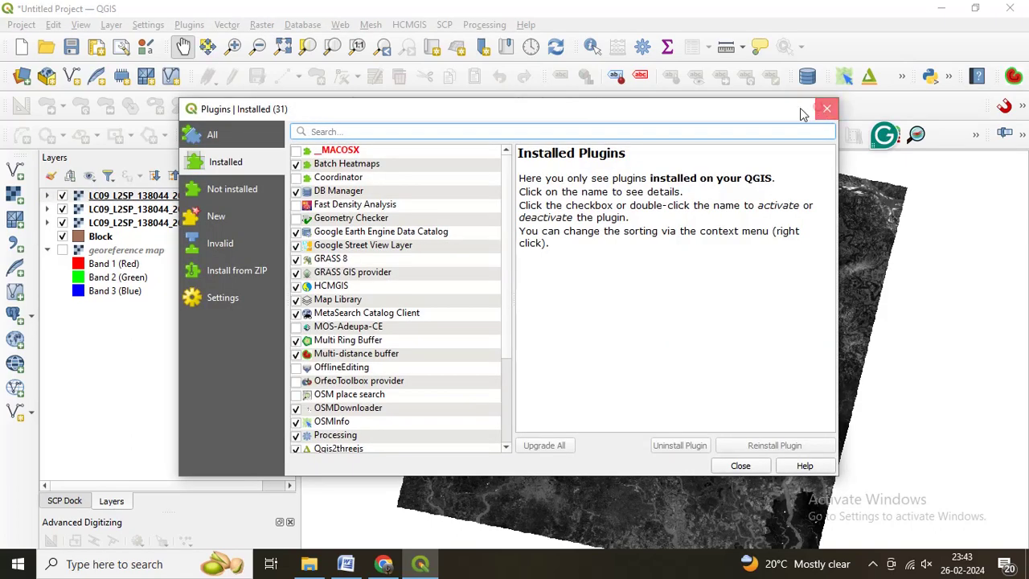
{"action": "left_click", "coordinate": [826, 110]}
Search all plugins for "scp" and view the details of the Semi-Automatic Classification Plugin.
{"action": "left_click", "coordinate": [197, 25]}
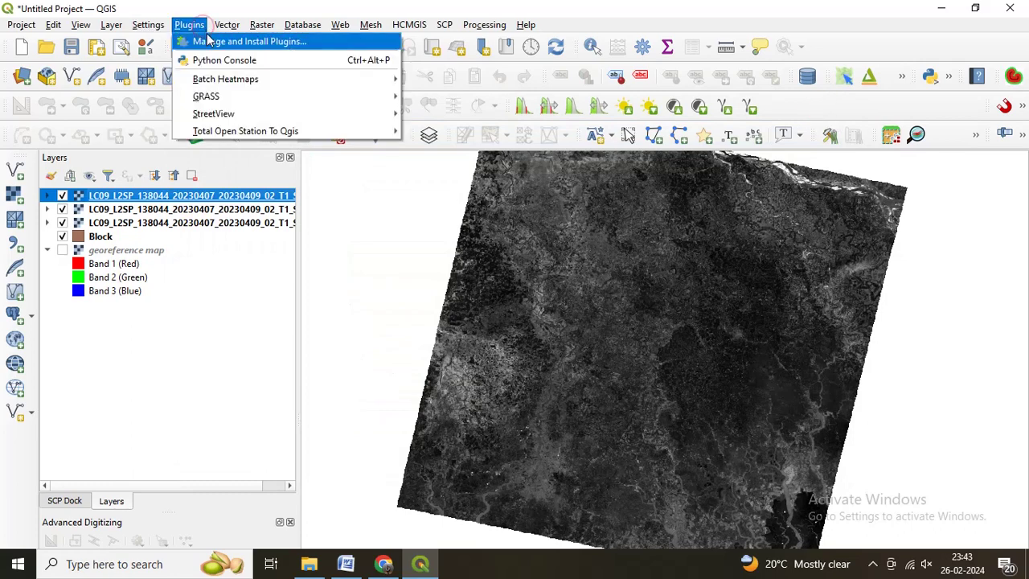
{"action": "key", "text": "Escape"}
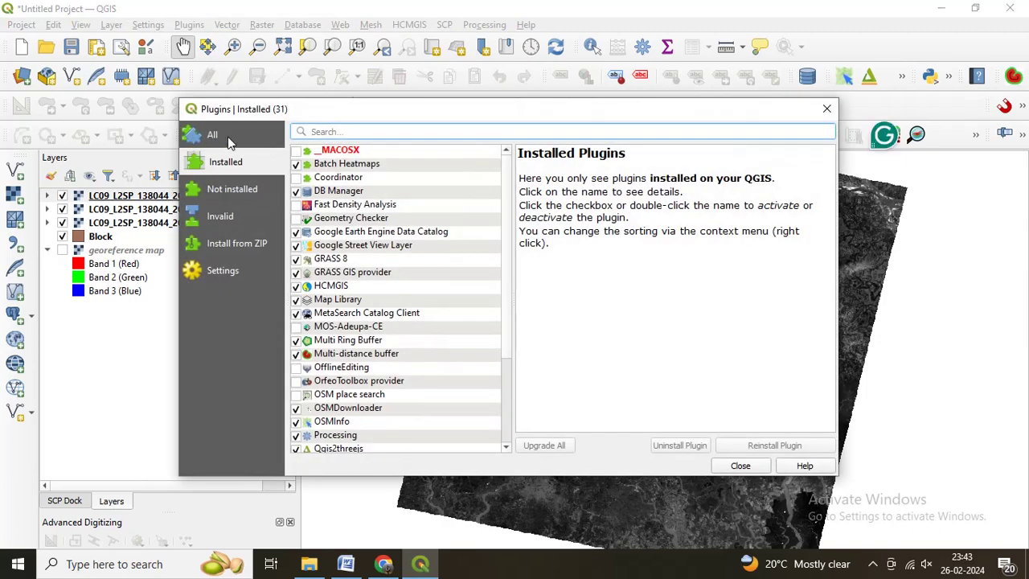
{"action": "left_click", "coordinate": [213, 135]}
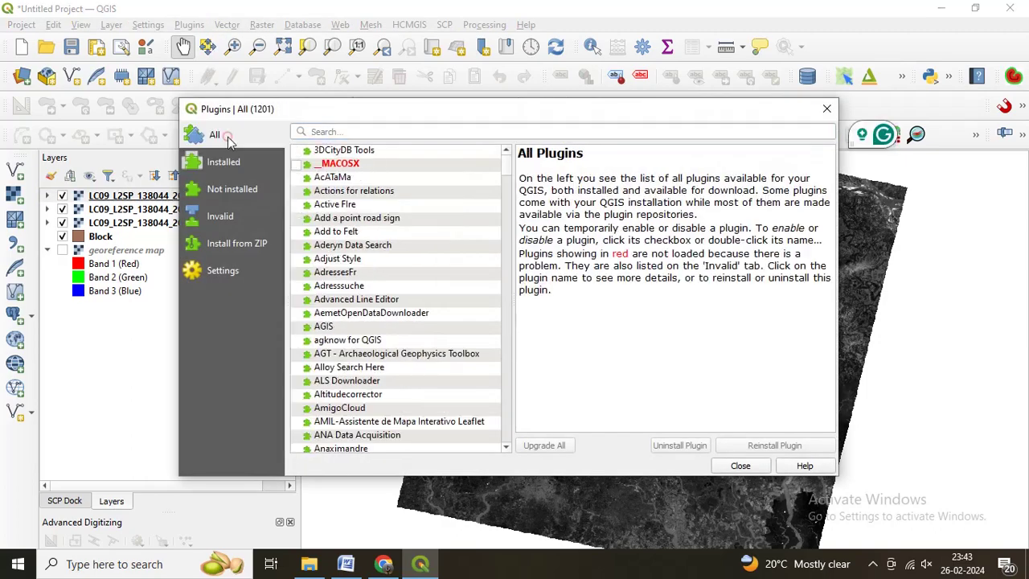
{"action": "left_click", "coordinate": [346, 131]}
{"action": "type", "text": "sc"}
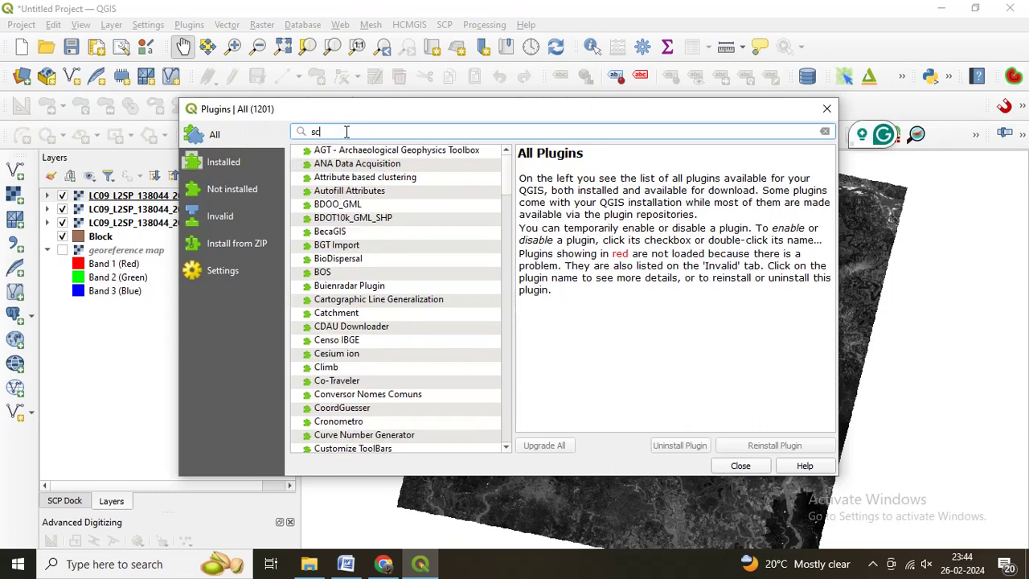
{"action": "type", "text": "p"}
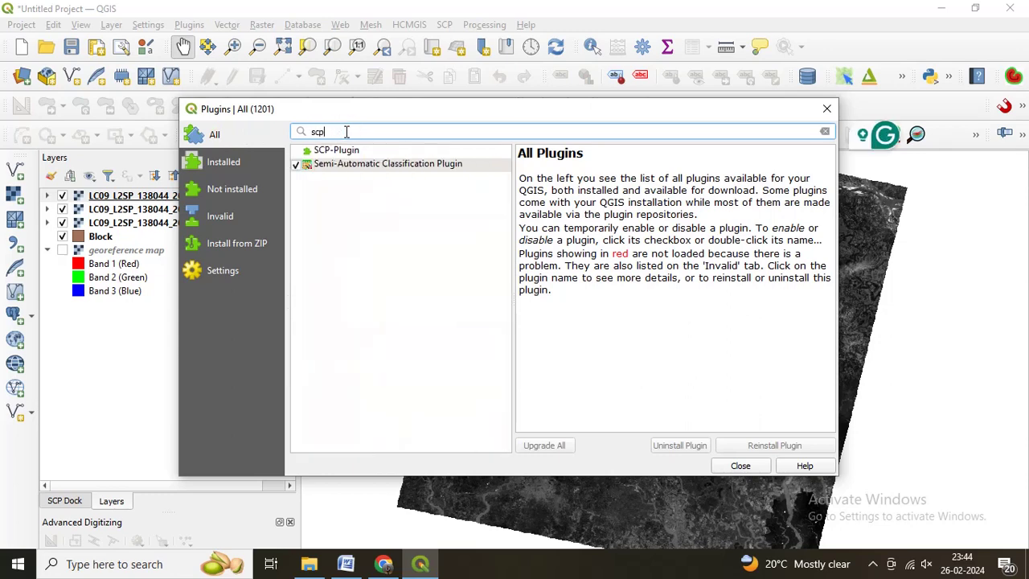
{"action": "left_click", "coordinate": [363, 165]}
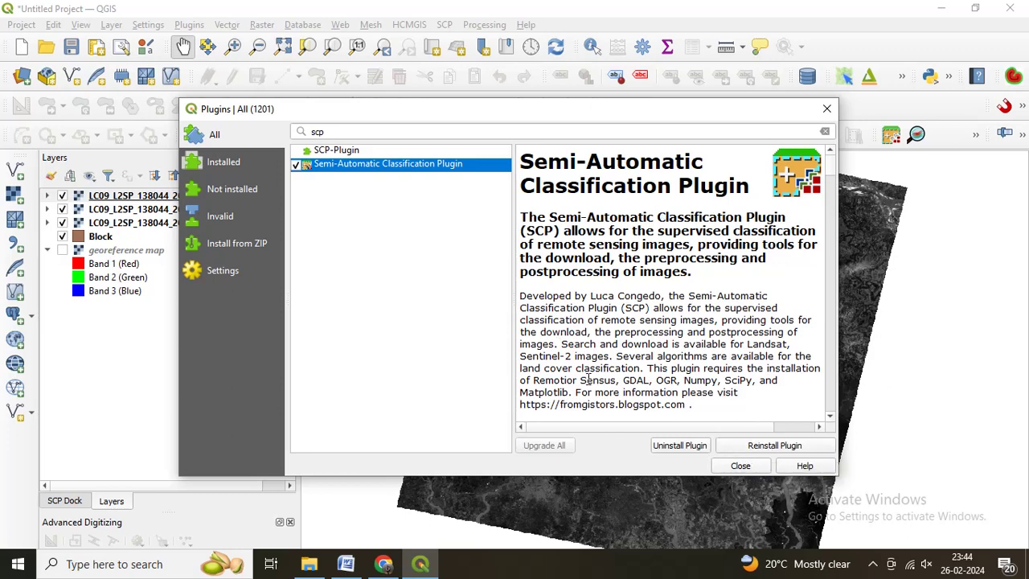
{"action": "left_click", "coordinate": [743, 465]}
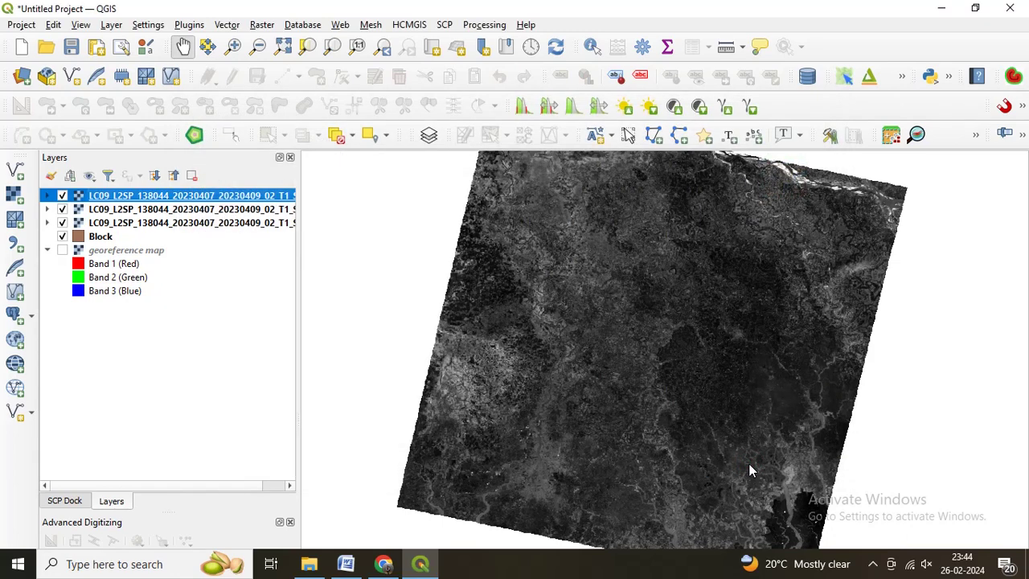
Open the SCP band set definition and load the SR_B2, SR_B3 and SR_B4 files, checking the band choice against the Word table.
{"action": "left_click", "coordinate": [446, 25]}
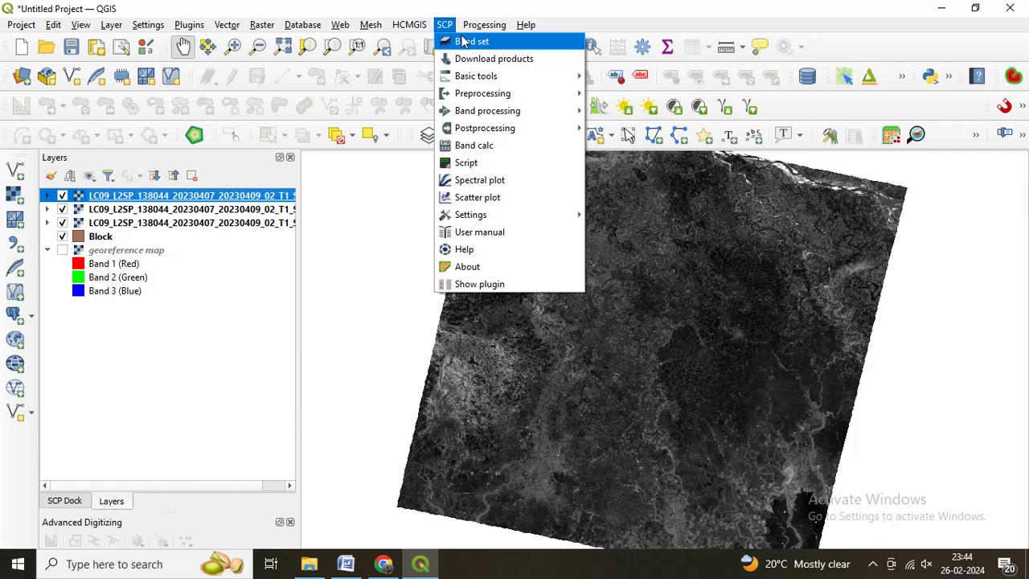
{"action": "left_click", "coordinate": [464, 41]}
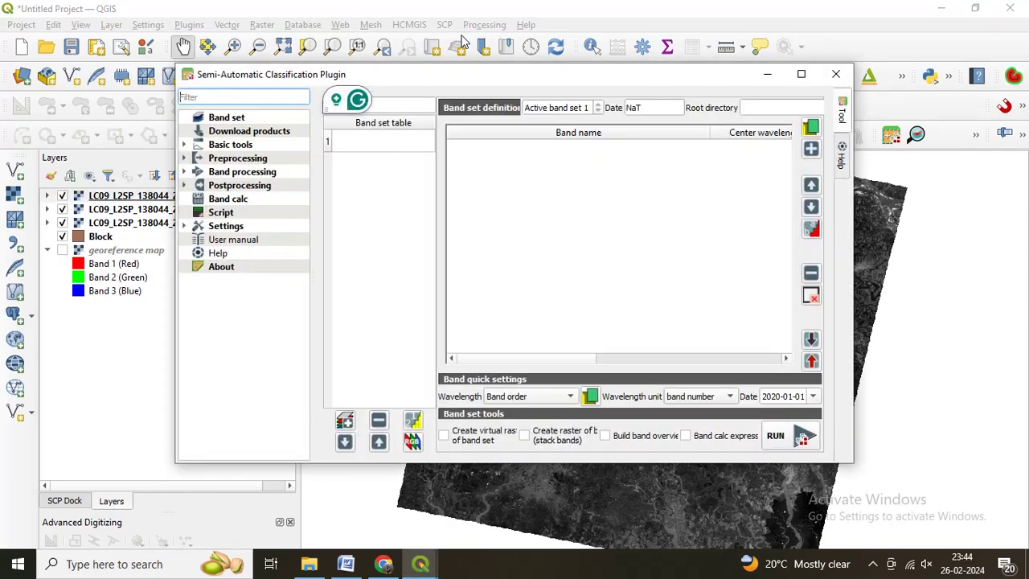
{"action": "left_click", "coordinate": [812, 131]}
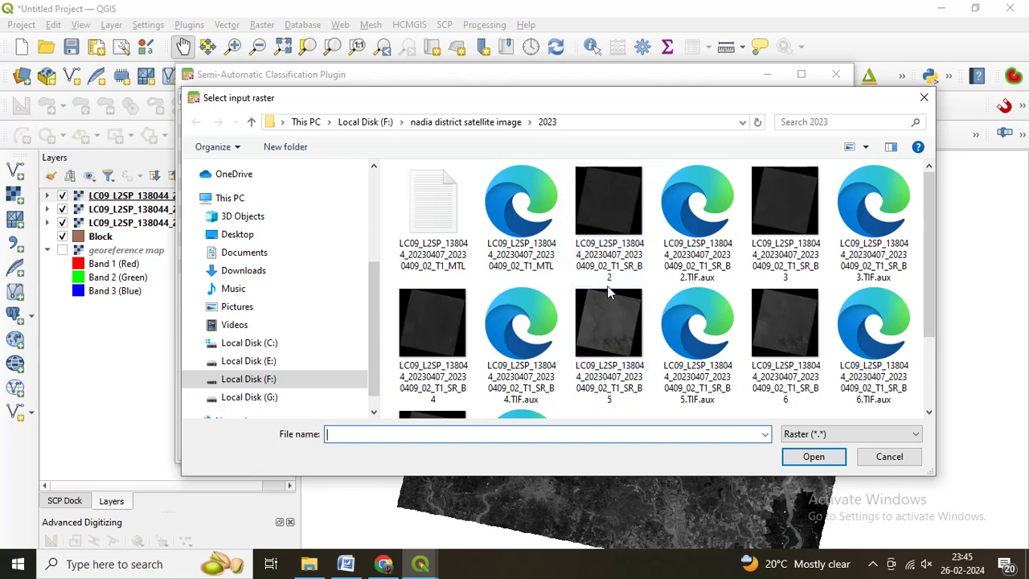
{"action": "left_click", "coordinate": [609, 261]}
{"action": "left_click", "coordinate": [765, 276], "text": "ctrl"}
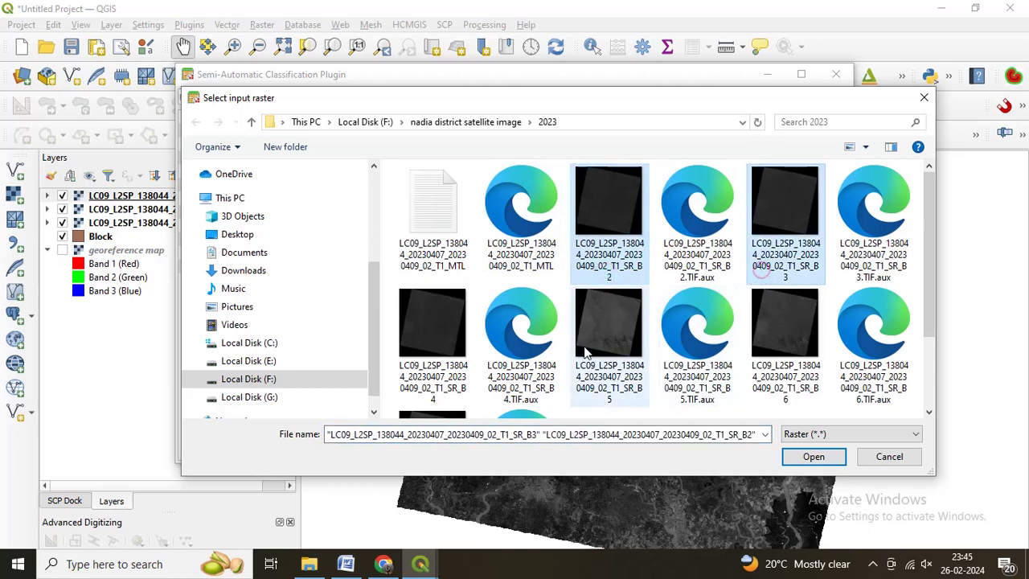
{"action": "left_click", "coordinate": [460, 358], "text": "ctrl"}
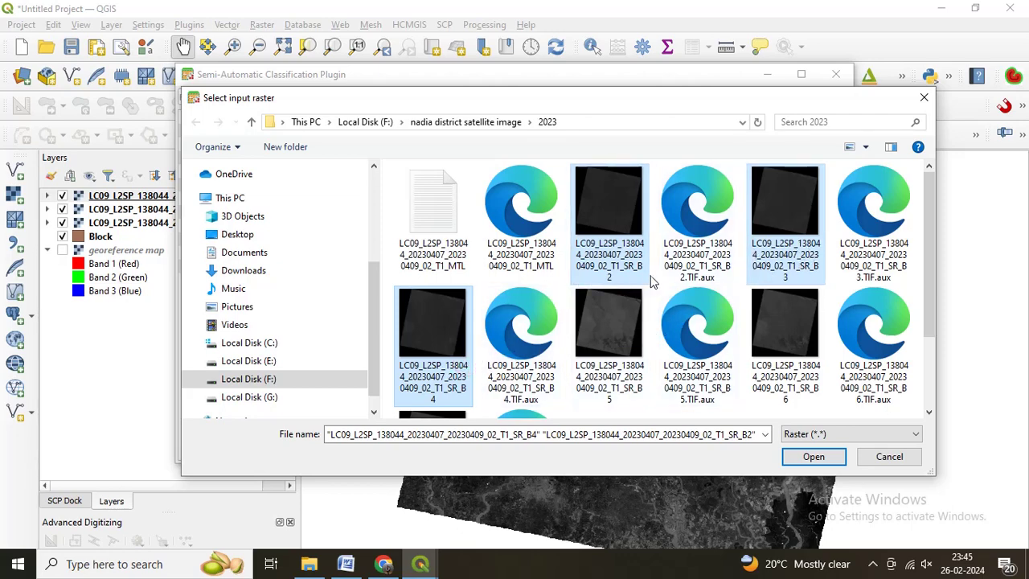
{"action": "left_click", "coordinate": [359, 569]}
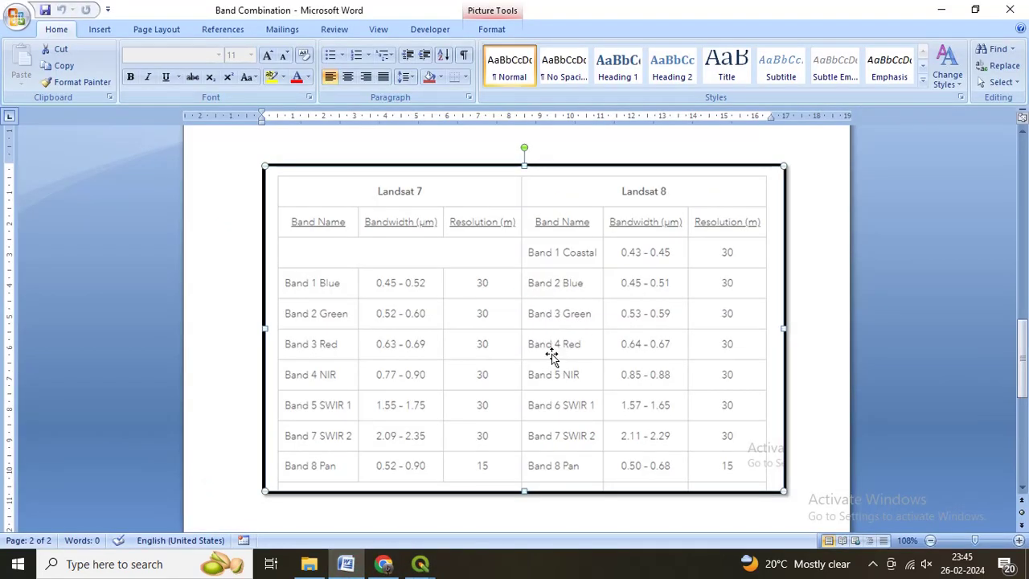
{"action": "left_click", "coordinate": [418, 565]}
{"action": "left_click", "coordinate": [459, 522]}
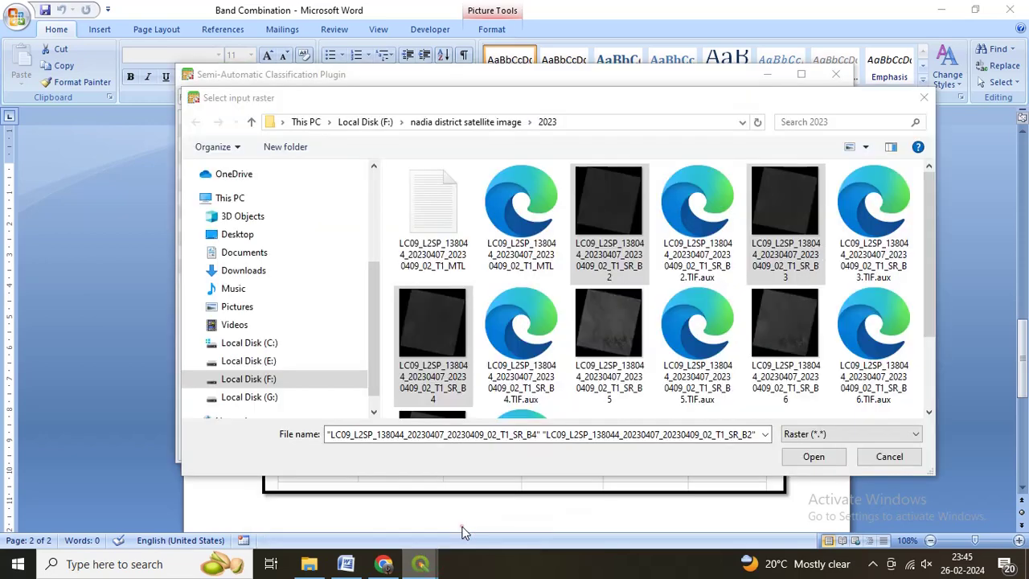
{"action": "left_click", "coordinate": [808, 456]}
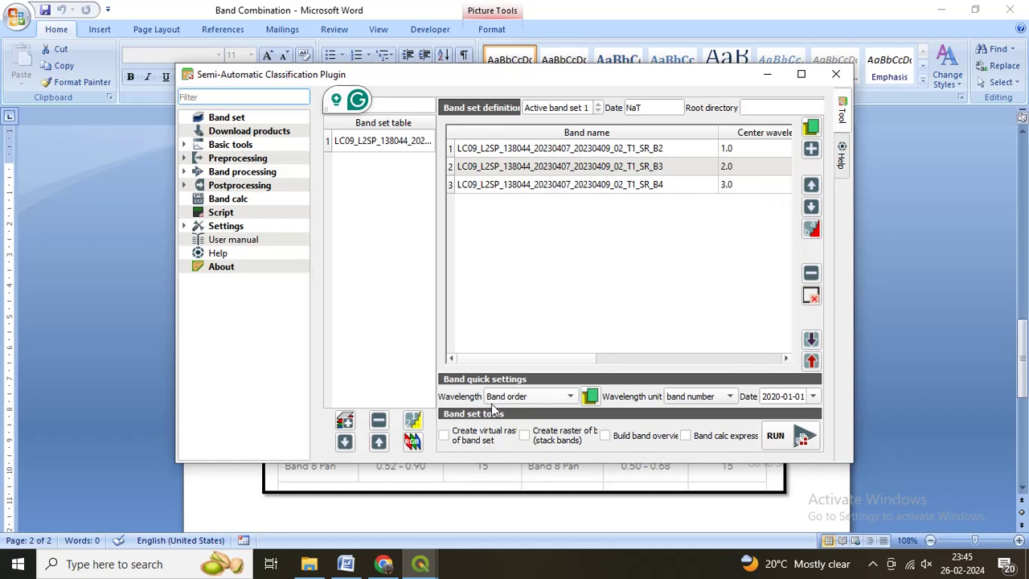
Set the band set's wavelength quick setting to Landsat 9 OLI [bands 1, 2, 3, 4, 5, 6, 7].
{"action": "left_click", "coordinate": [531, 396]}
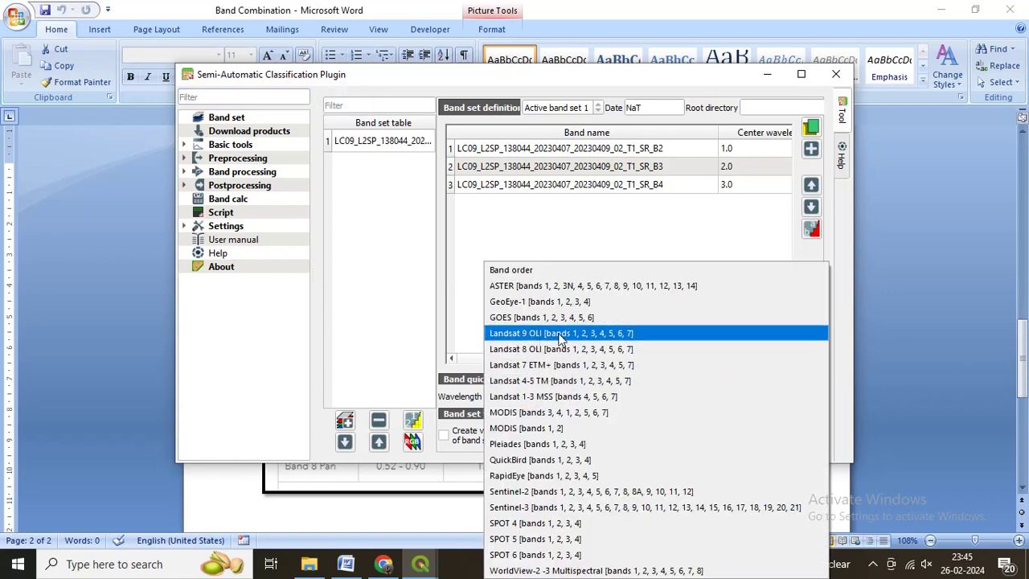
{"action": "left_click", "coordinate": [591, 336]}
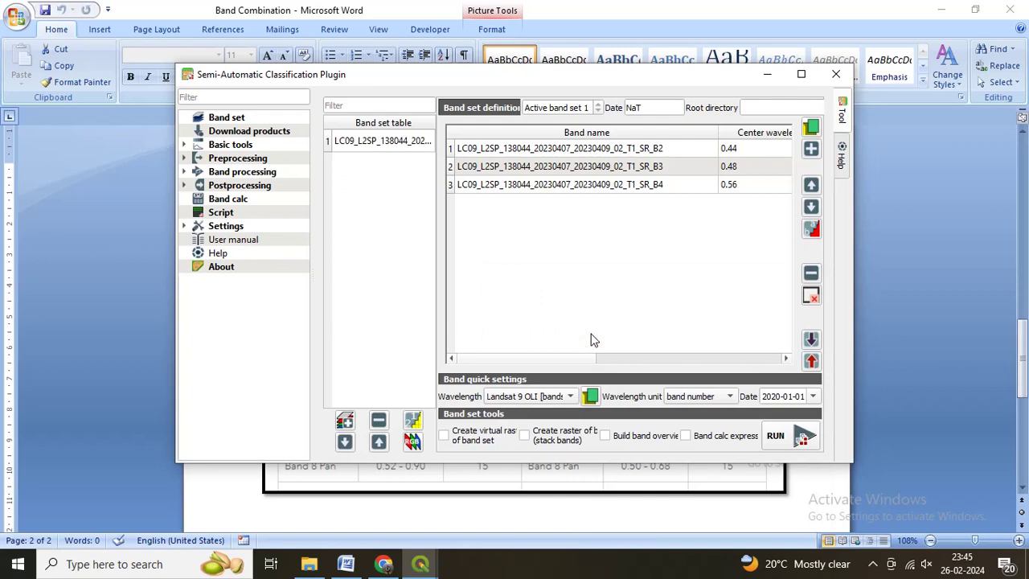
{"action": "left_click", "coordinate": [553, 393]}
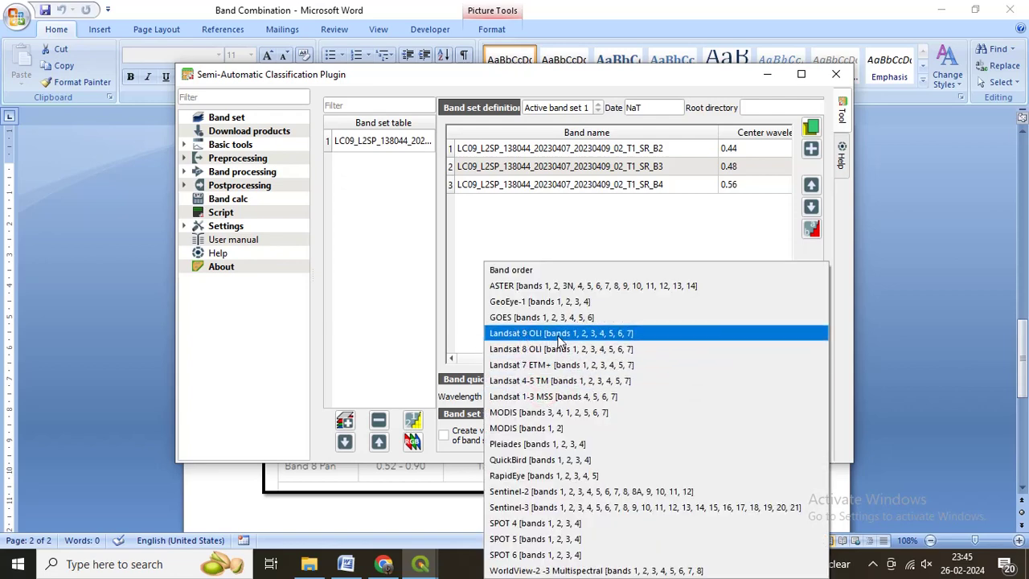
{"action": "left_click", "coordinate": [621, 338]}
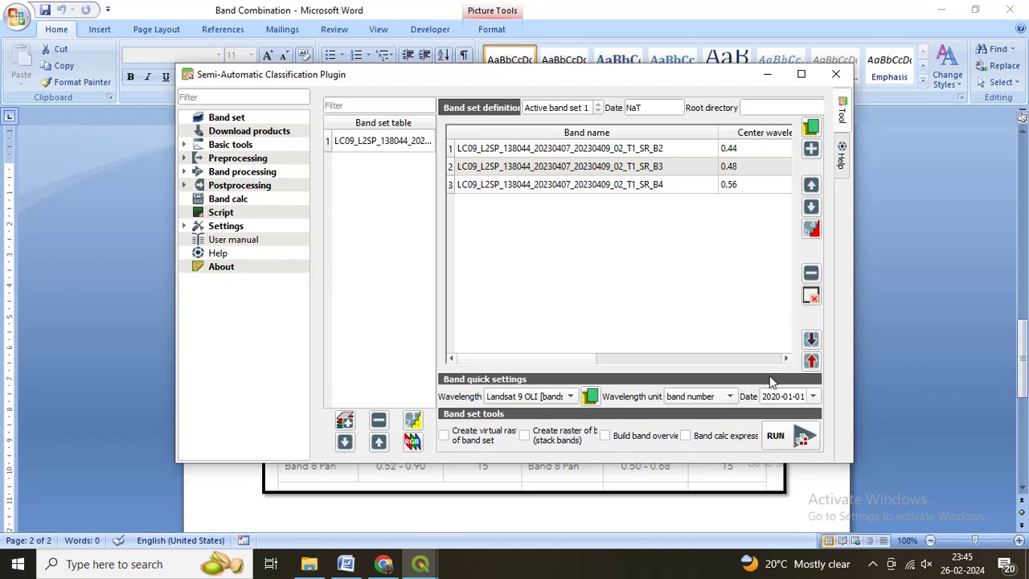
Run the band set tools to create both a virtual raster and a stacked raster, saving them to New folder (2) on the Desktop.
{"action": "left_click_drag", "start_coordinate": [854, 367], "coordinate": [939, 367]}
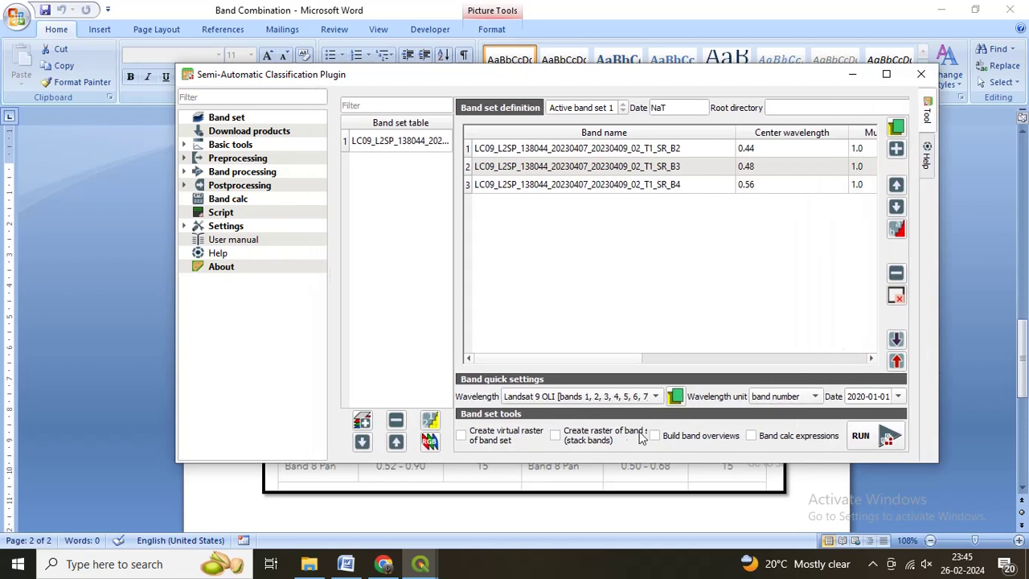
{"action": "left_click", "coordinate": [463, 435]}
{"action": "left_click", "coordinate": [873, 438]}
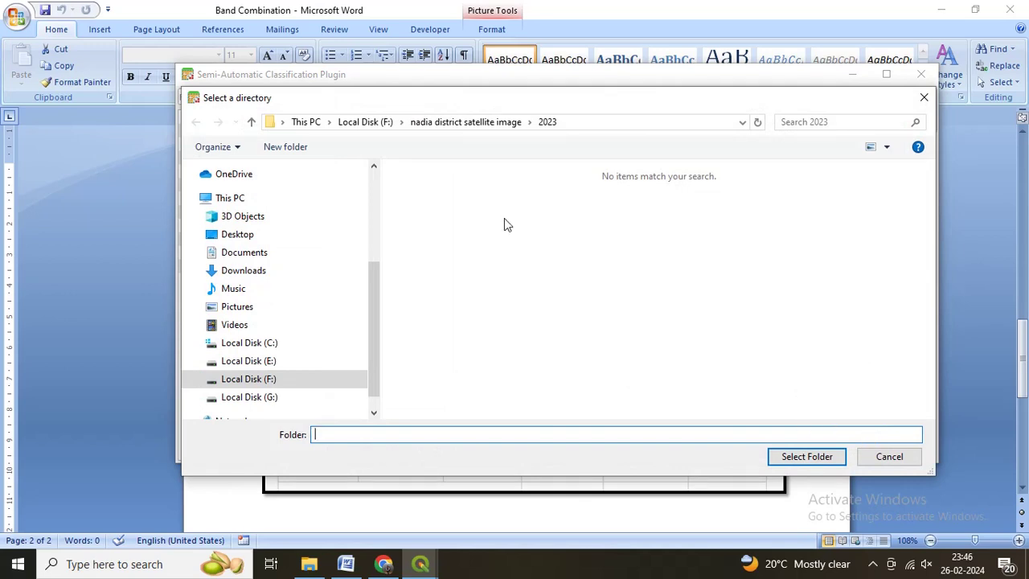
{"action": "left_click", "coordinate": [254, 233]}
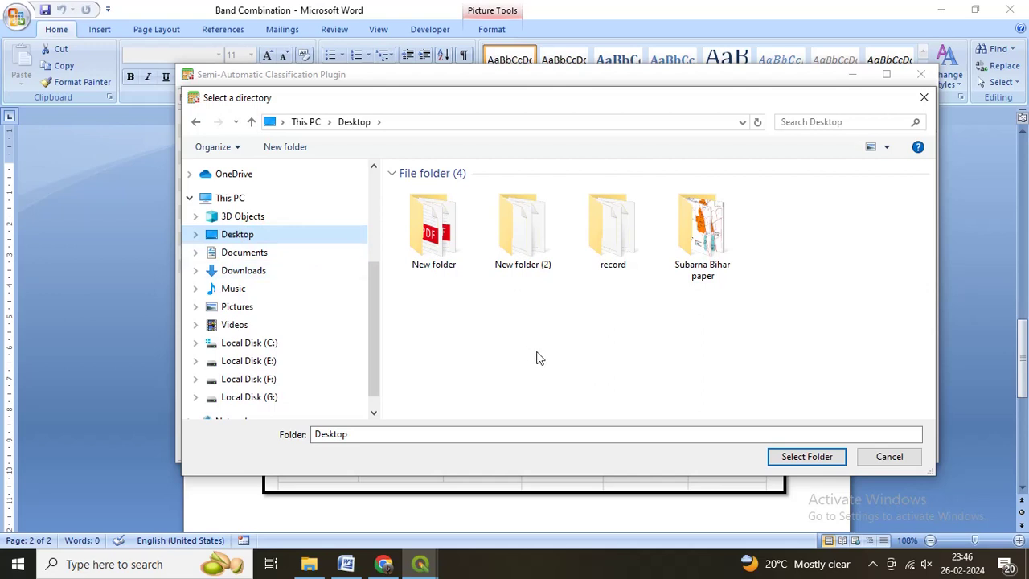
{"action": "left_click", "coordinate": [527, 249]}
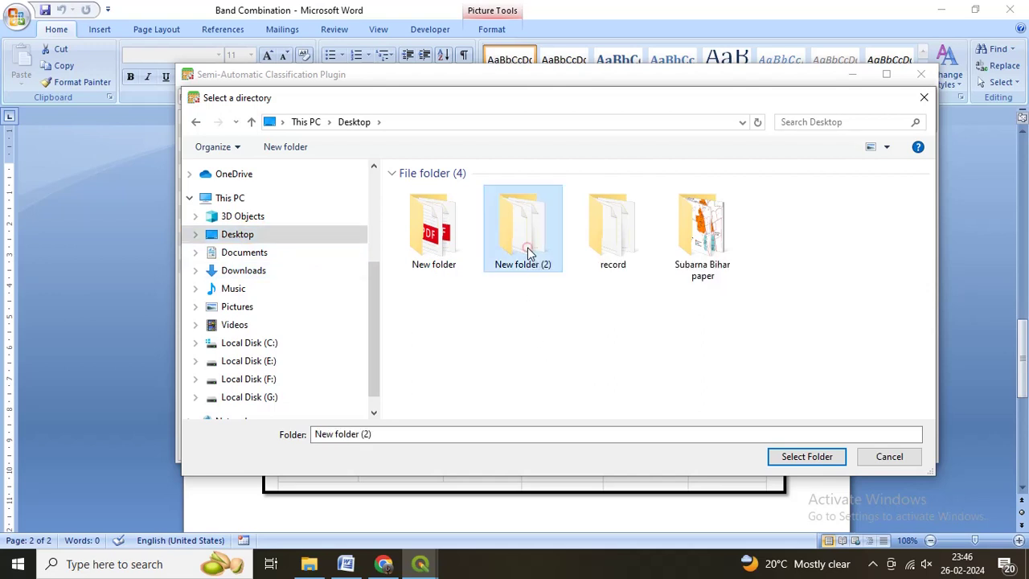
{"action": "left_click", "coordinate": [803, 460]}
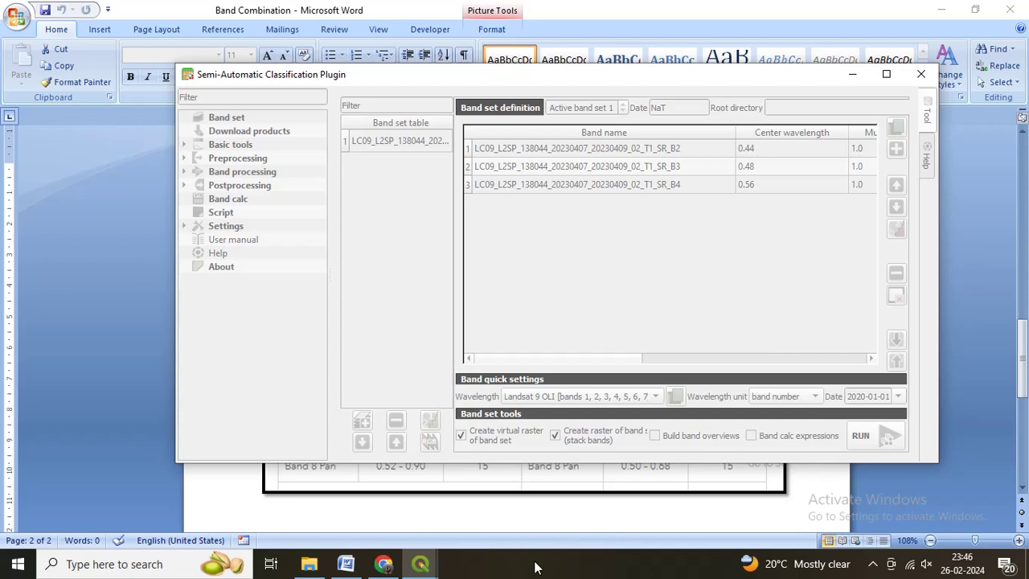
Check the band set processing progress in the main QGIS window and close the Semi-Automatic Classification Plugin window.
{"action": "mouse_move", "coordinate": [438, 572]}
{"action": "left_click", "coordinate": [393, 531]}
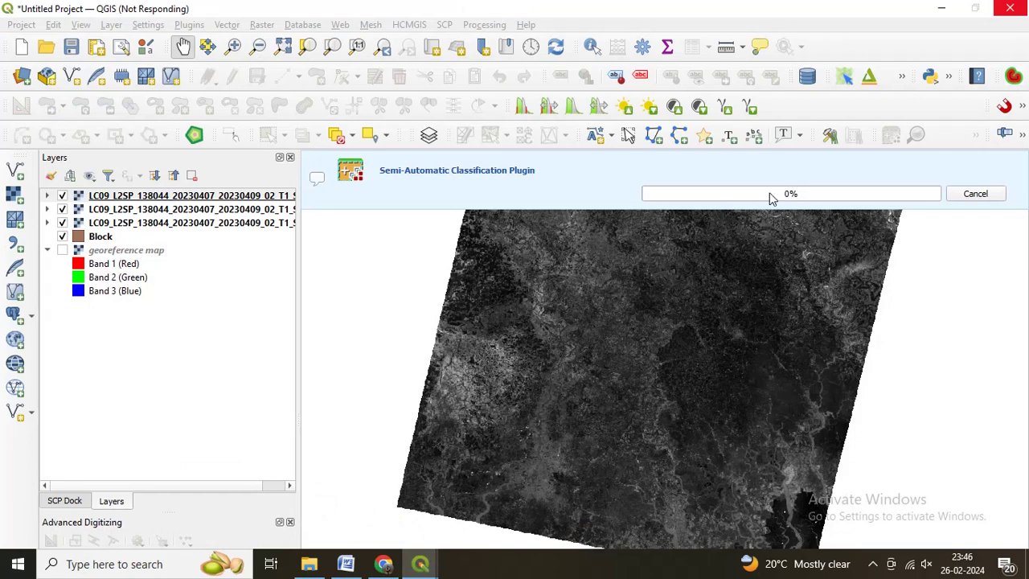
{"action": "mouse_move", "coordinate": [419, 564]}
{"action": "left_click", "coordinate": [474, 531]}
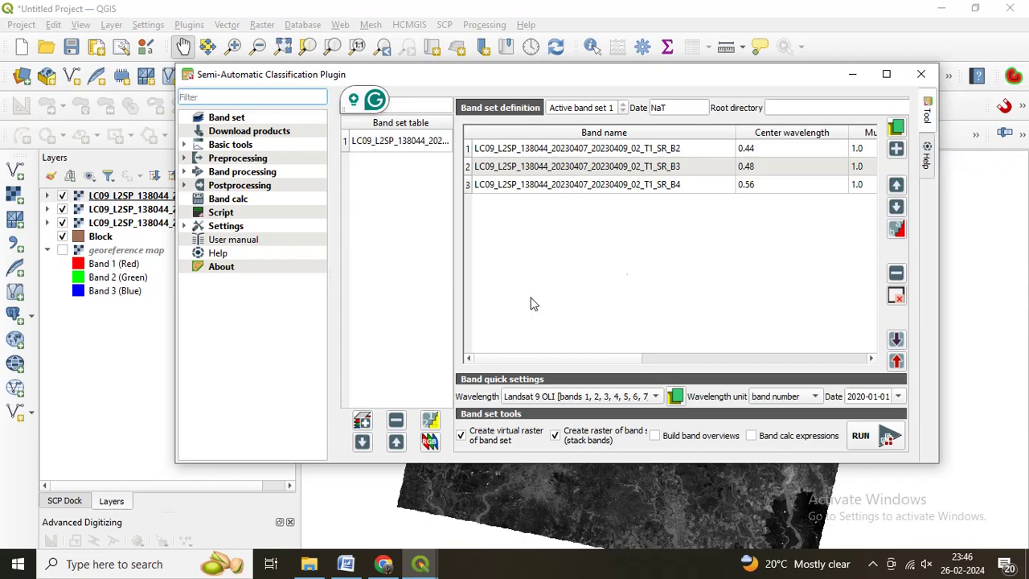
{"action": "left_click", "coordinate": [921, 74]}
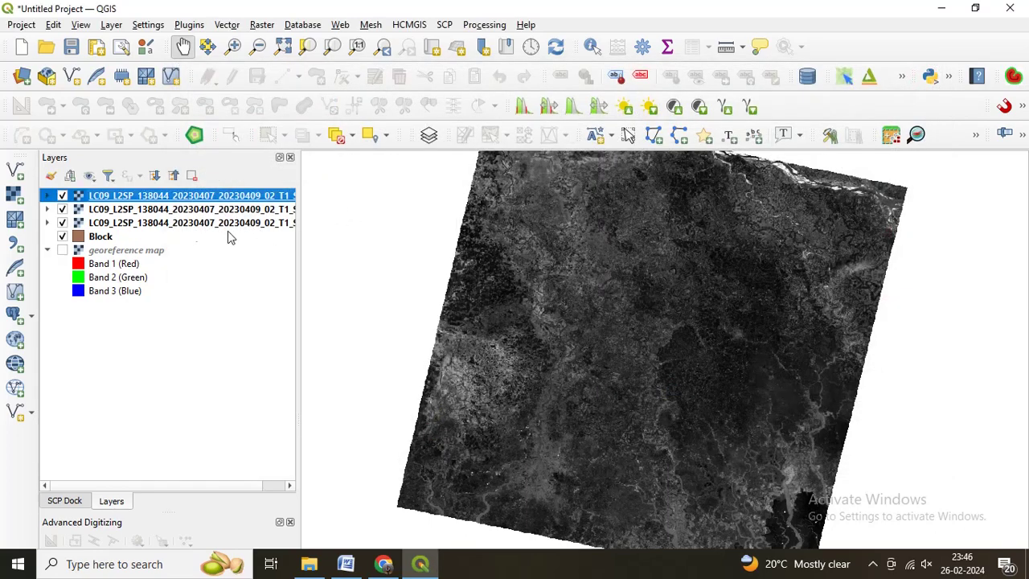
Add LC09_L2SP_138044_20230407_20230409_02_T1_SR__stack_raster.tif from New folder (2) on the Desktop as a raster layer.
{"action": "left_click", "coordinate": [111, 24]}
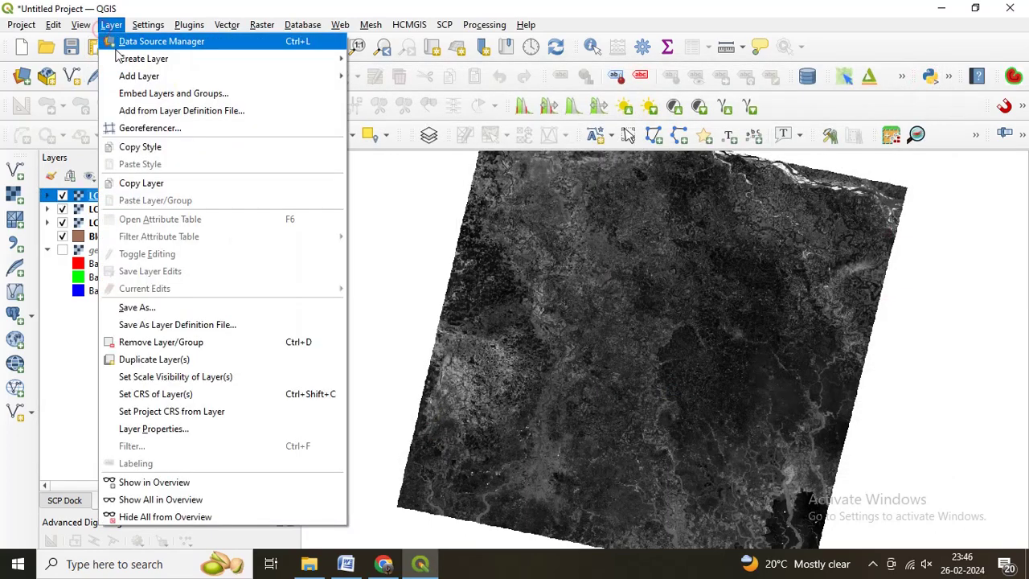
{"action": "mouse_move", "coordinate": [128, 77]}
{"action": "mouse_move", "coordinate": [141, 78]}
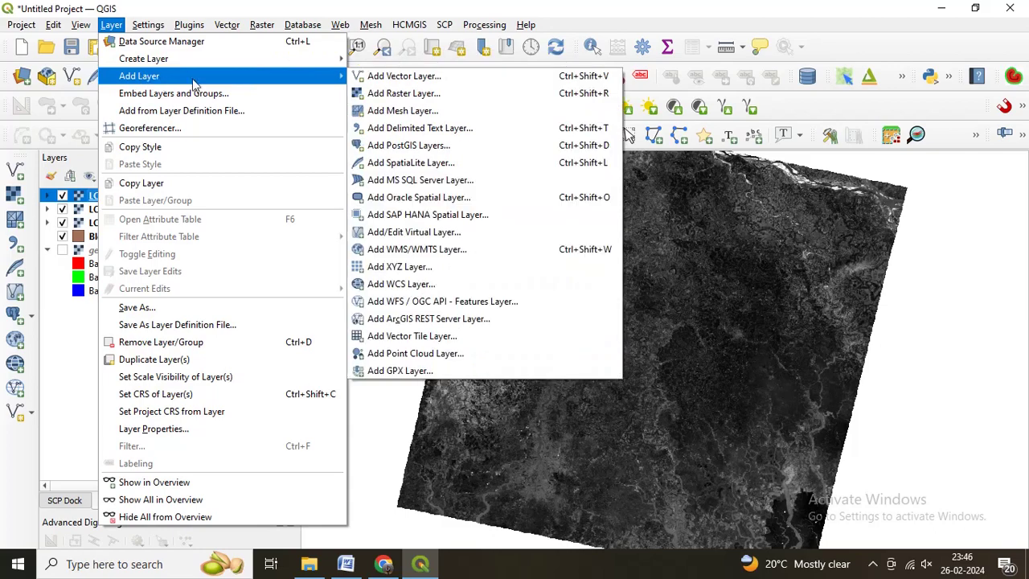
{"action": "left_click", "coordinate": [418, 93]}
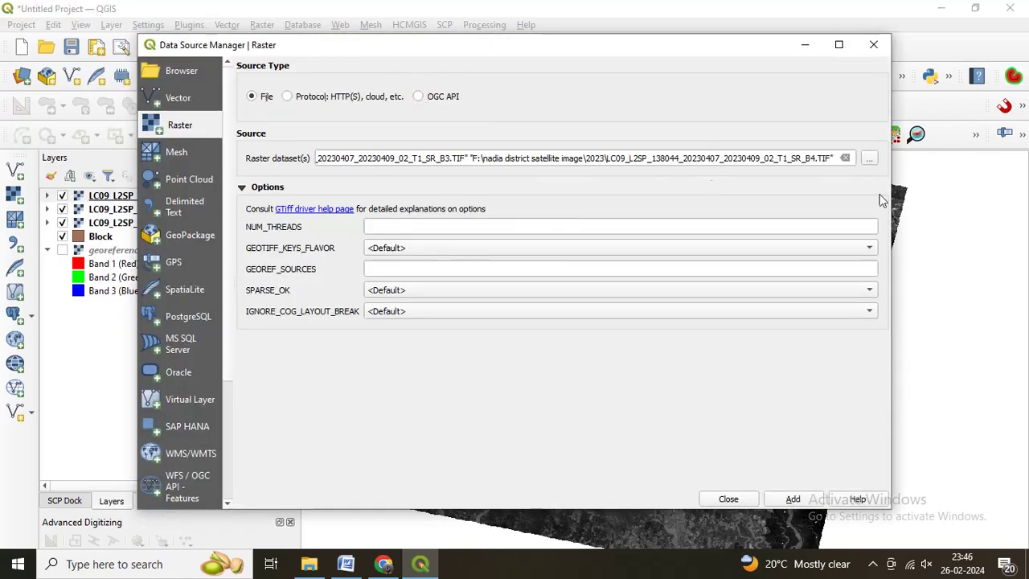
{"action": "left_click", "coordinate": [871, 159]}
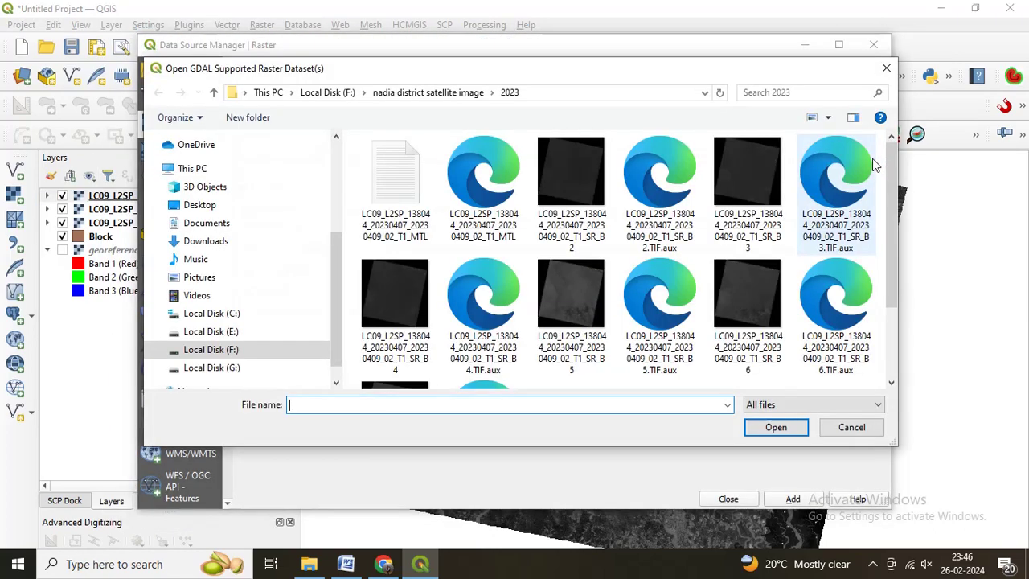
{"action": "left_click", "coordinate": [200, 205]}
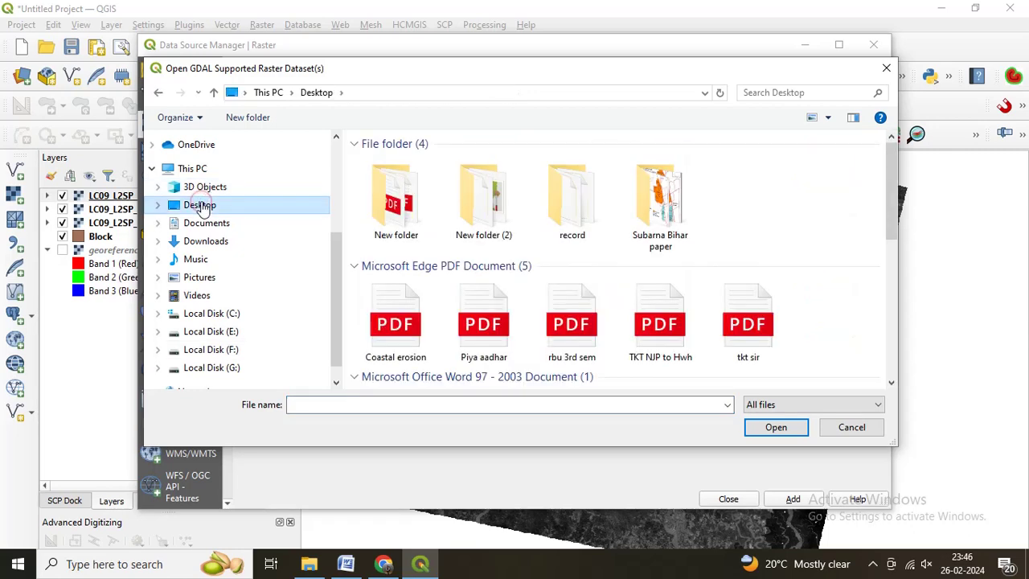
{"action": "double_click", "coordinate": [481, 233]}
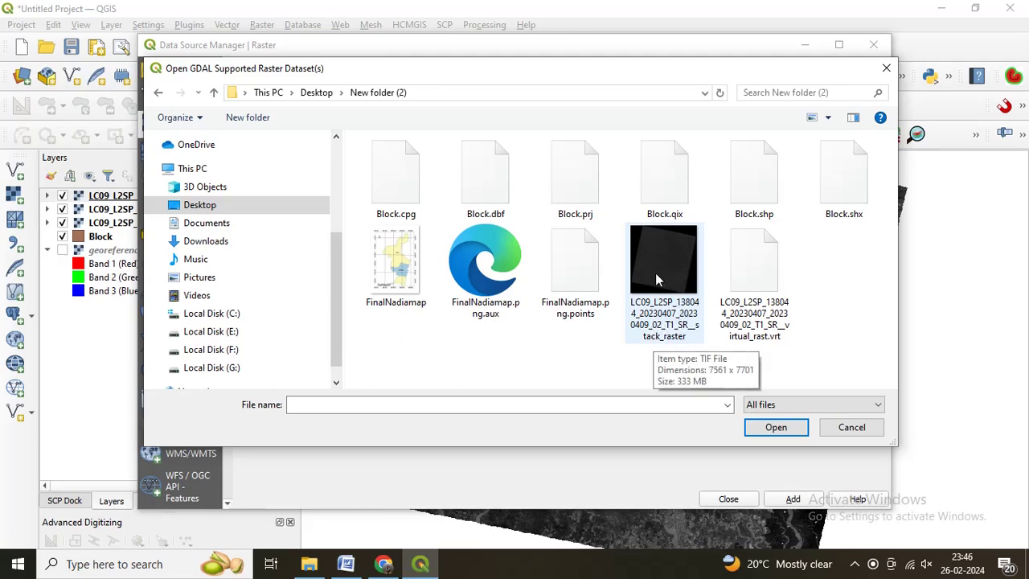
{"action": "left_click", "coordinate": [664, 317]}
{"action": "left_click", "coordinate": [759, 430]}
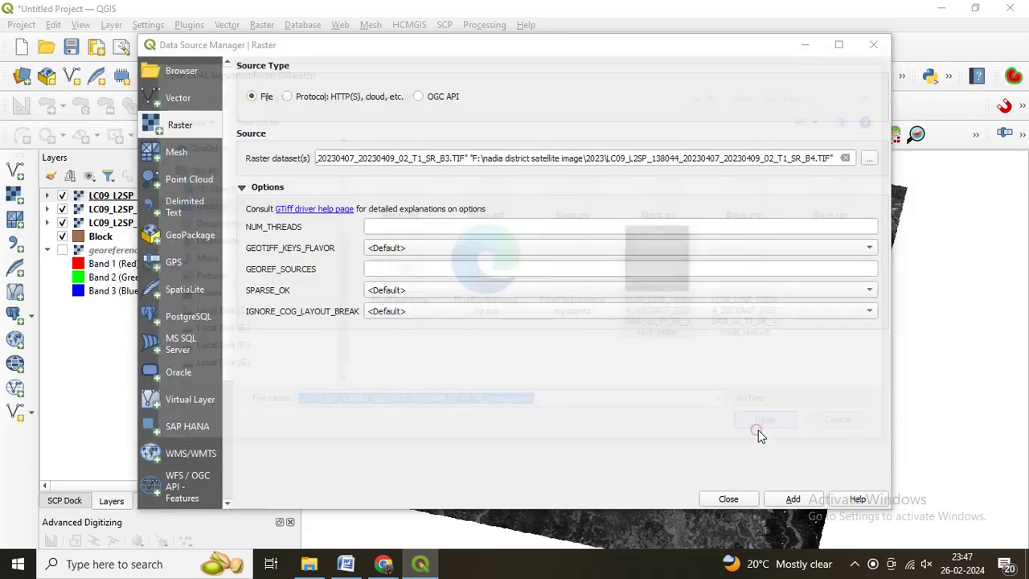
{"action": "left_click", "coordinate": [789, 497]}
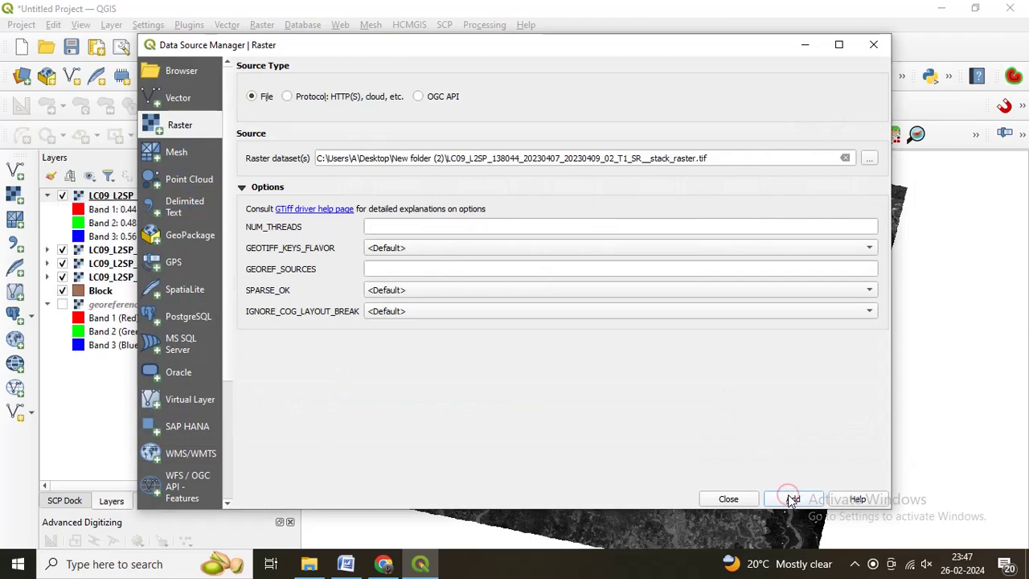
{"action": "left_click", "coordinate": [729, 499]}
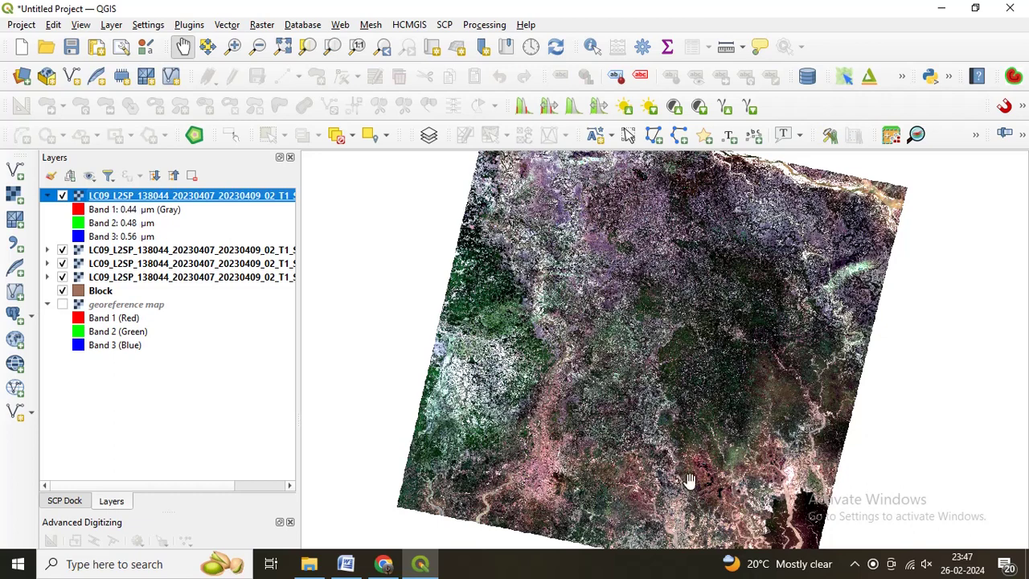
Switch to the Word band table, compare the Landsat 8 bands with the stacked raster's legend beside it, and close the document.
{"action": "left_click", "coordinate": [348, 564]}
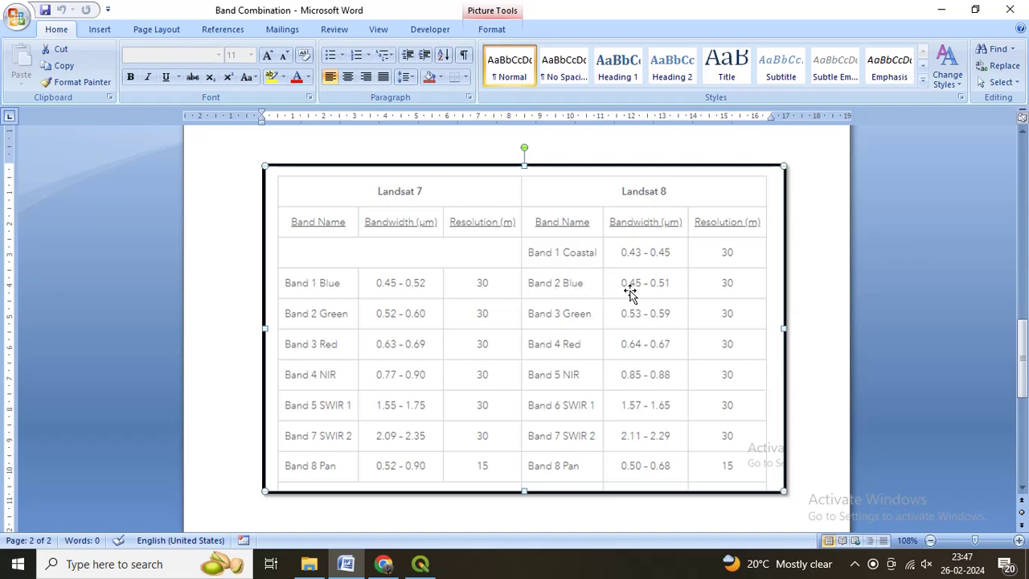
{"action": "left_click", "coordinate": [975, 9]}
{"action": "left_click_drag", "start_coordinate": [529, 11], "coordinate": [602, 16]}
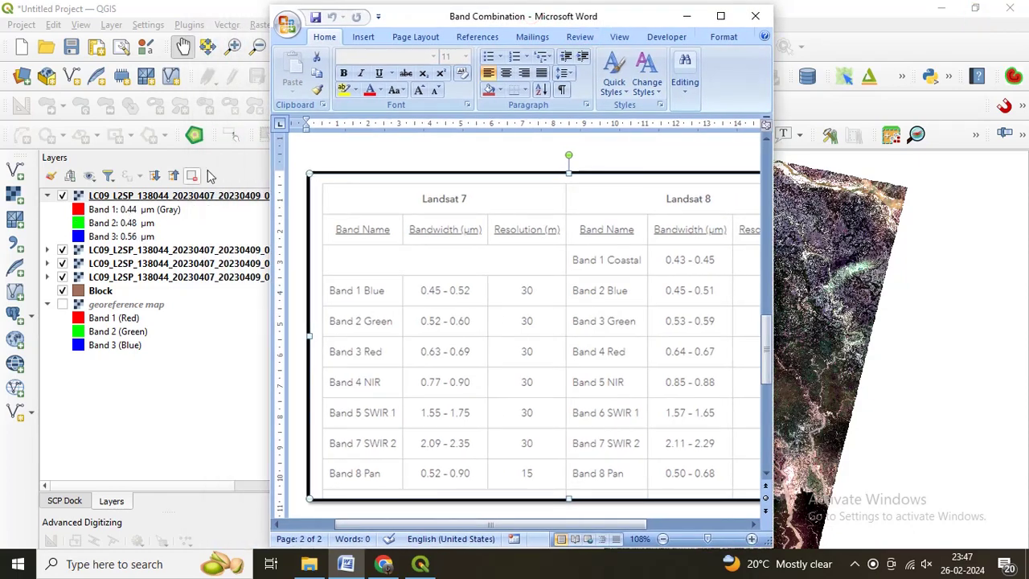
{"action": "left_click_drag", "start_coordinate": [543, 22], "coordinate": [635, 482]}
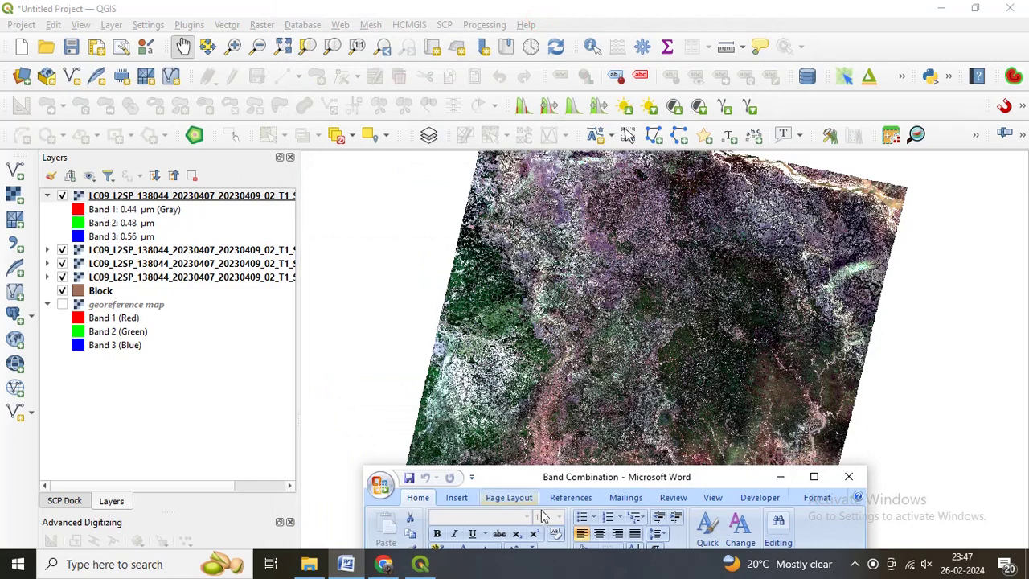
{"action": "left_click_drag", "start_coordinate": [544, 478], "coordinate": [535, 27]}
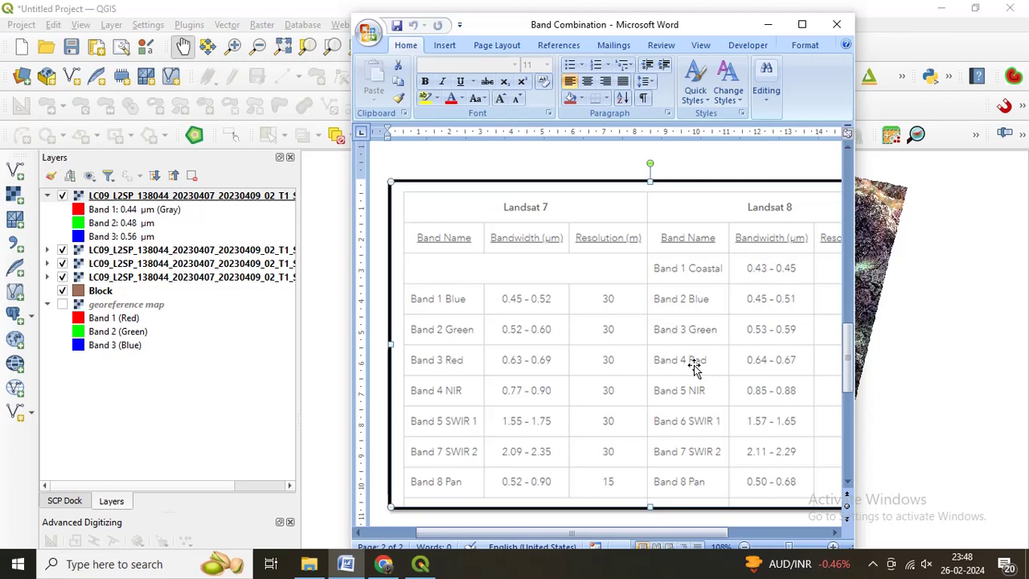
{"action": "left_click", "coordinate": [834, 29]}
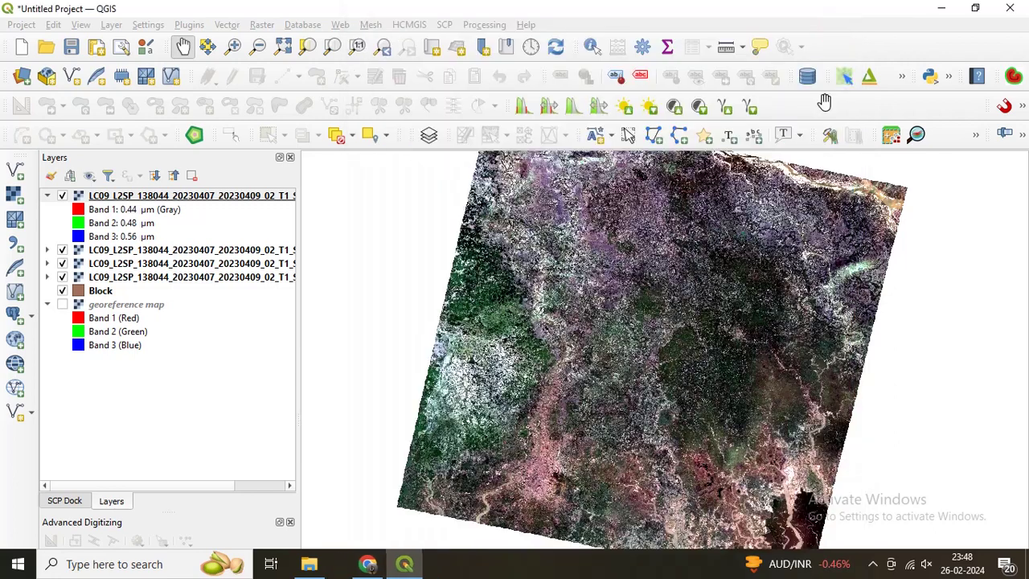